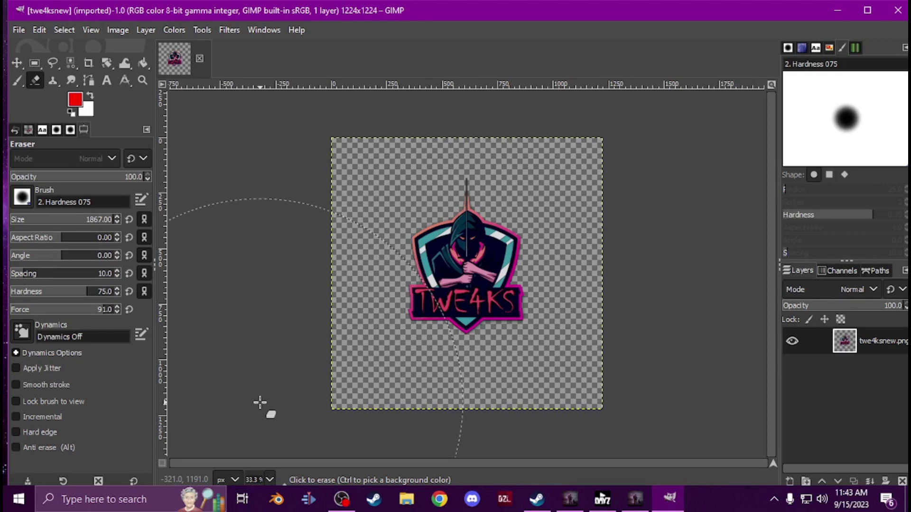
- Switch from GIMP to File Explorer, leaving the TWE4KS logo image open behind it
{"action": "left_click", "coordinate": [408, 503]}
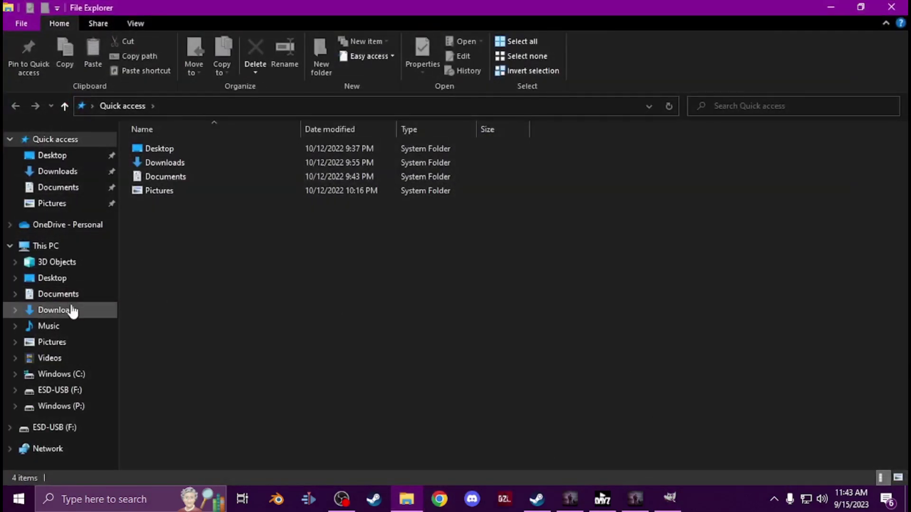
- From the Downloads folder, open Screenshot_1096 with GIMP and bring GIMP to the front
{"action": "left_click", "coordinate": [70, 342]}
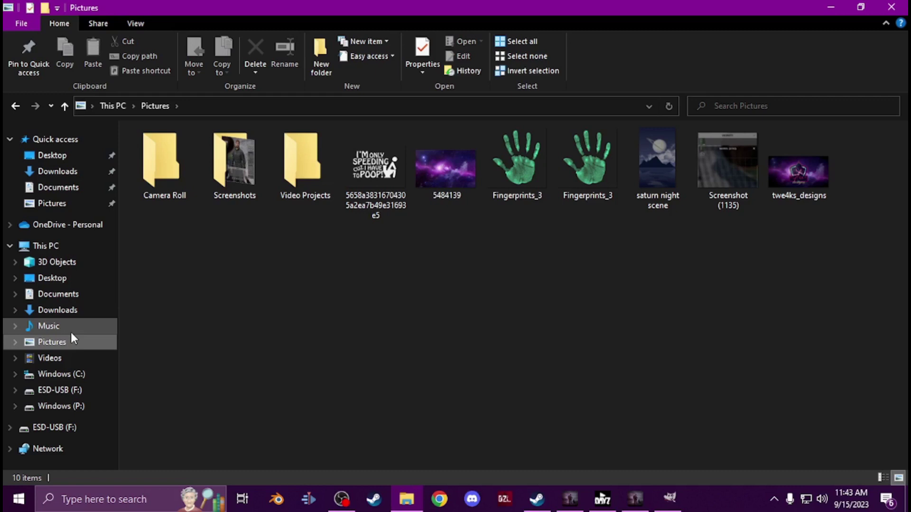
{"action": "left_click", "coordinate": [71, 325]}
{"action": "left_click", "coordinate": [70, 310]}
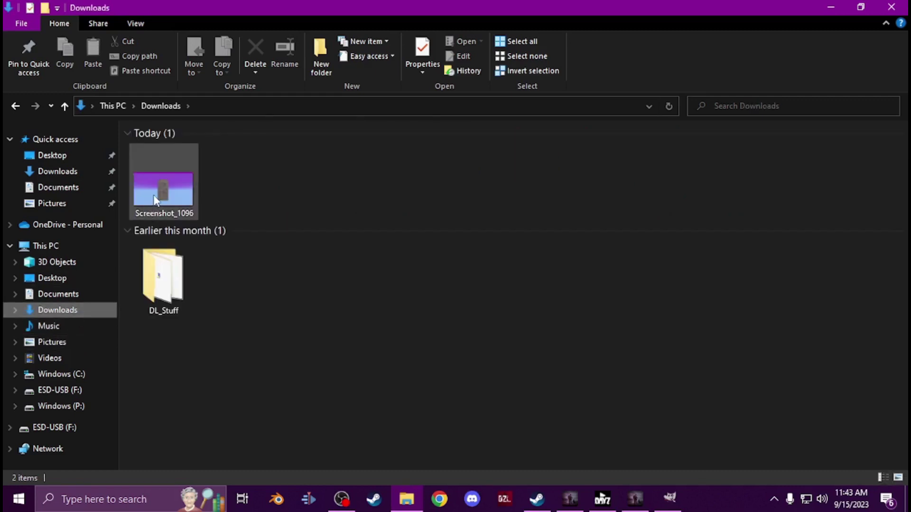
{"action": "right_click", "coordinate": [153, 194]}
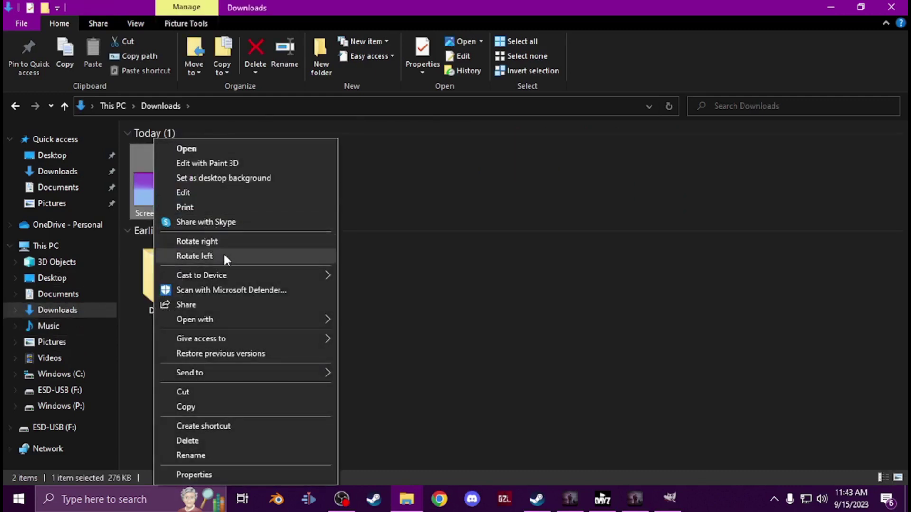
{"action": "mouse_move", "coordinate": [251, 319]}
{"action": "left_click", "coordinate": [376, 325]}
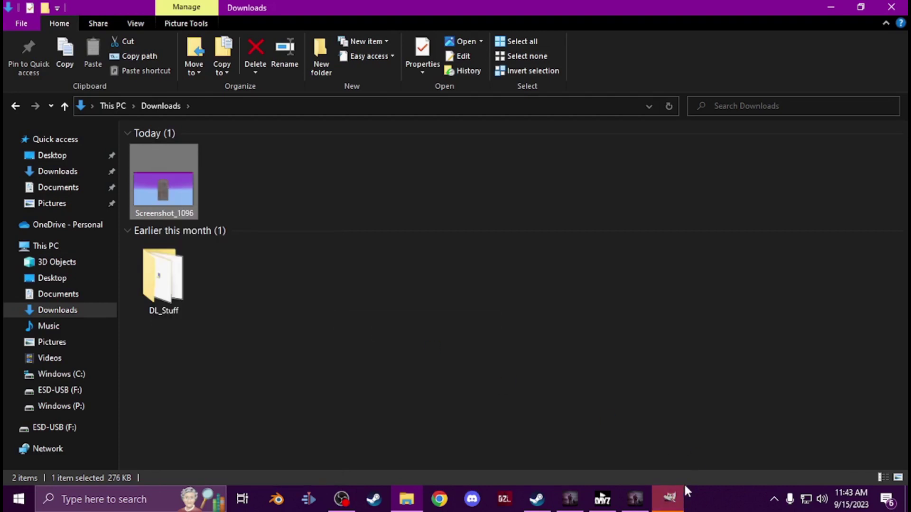
{"action": "mouse_move", "coordinate": [678, 499]}
{"action": "left_click", "coordinate": [684, 412]}
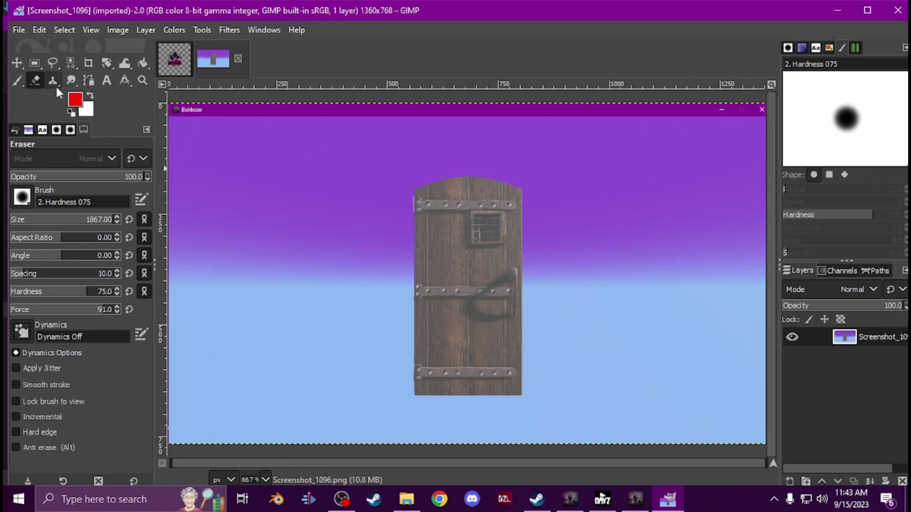
{"action": "left_click", "coordinate": [142, 81]}
{"action": "left_click", "coordinate": [503, 338], "text": "ctrl"}
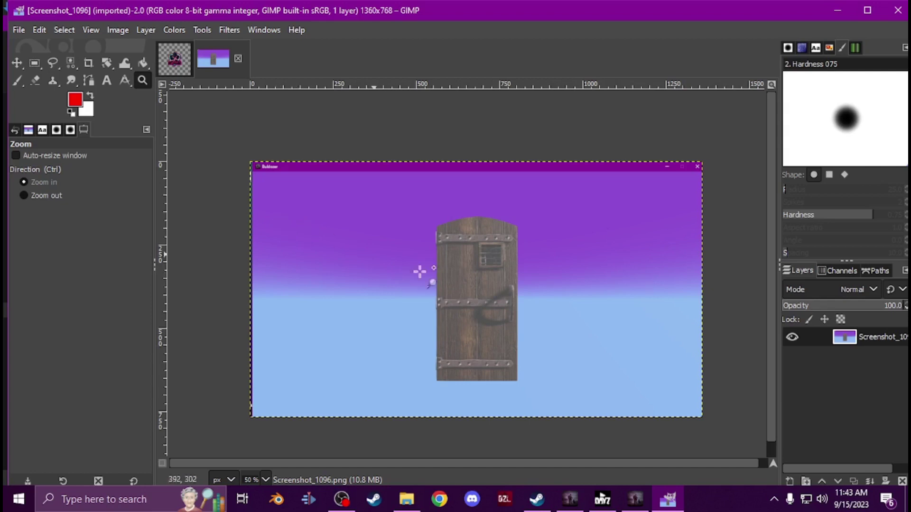
{"action": "left_click", "coordinate": [486, 282]}
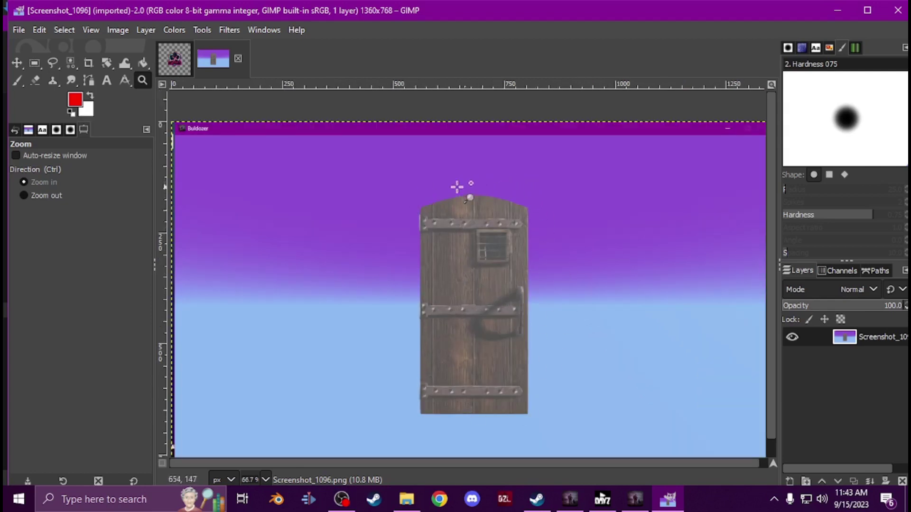
{"action": "left_click", "coordinate": [556, 331], "text": "ctrl"}
{"action": "left_click", "coordinate": [556, 331]}
{"action": "left_click", "coordinate": [556, 331], "text": "ctrl"}
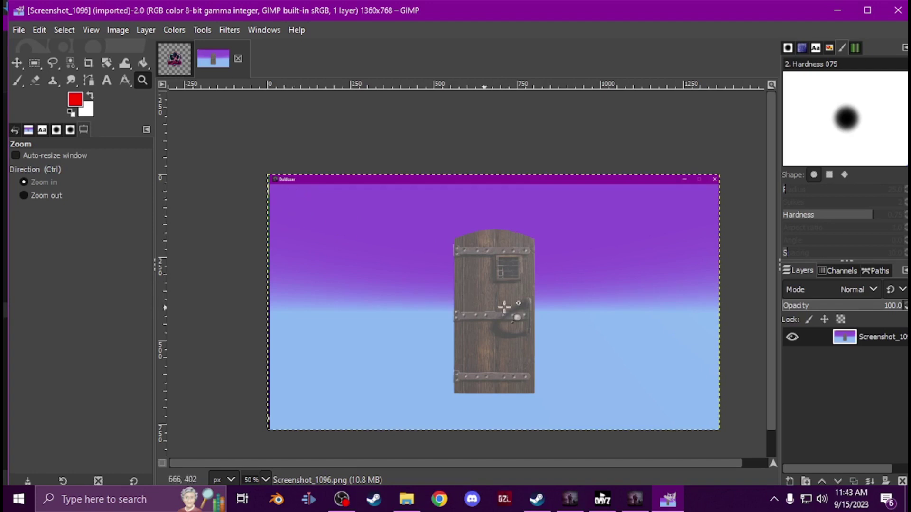
- Select the purple sky by colour at threshold 15, adding the top purple band
{"action": "left_click", "coordinate": [70, 62]}
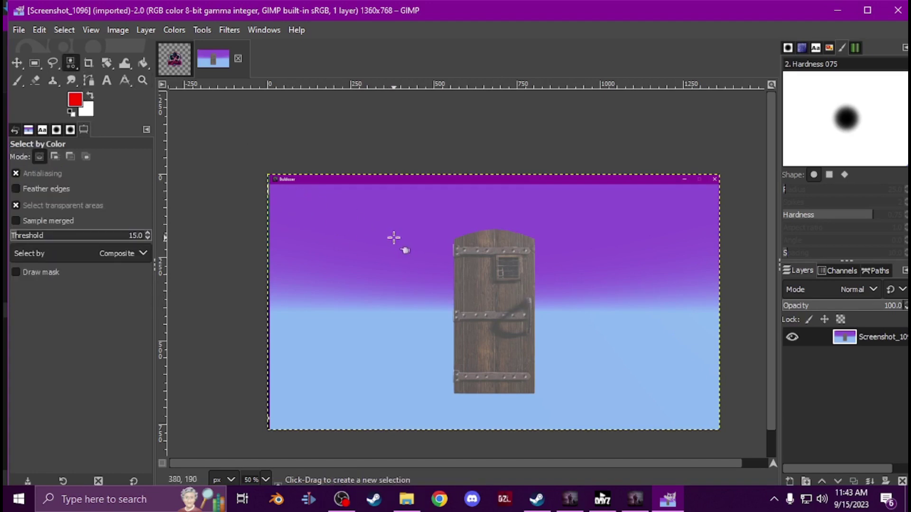
{"action": "left_click_drag", "start_coordinate": [393, 238], "coordinate": [407, 367]}
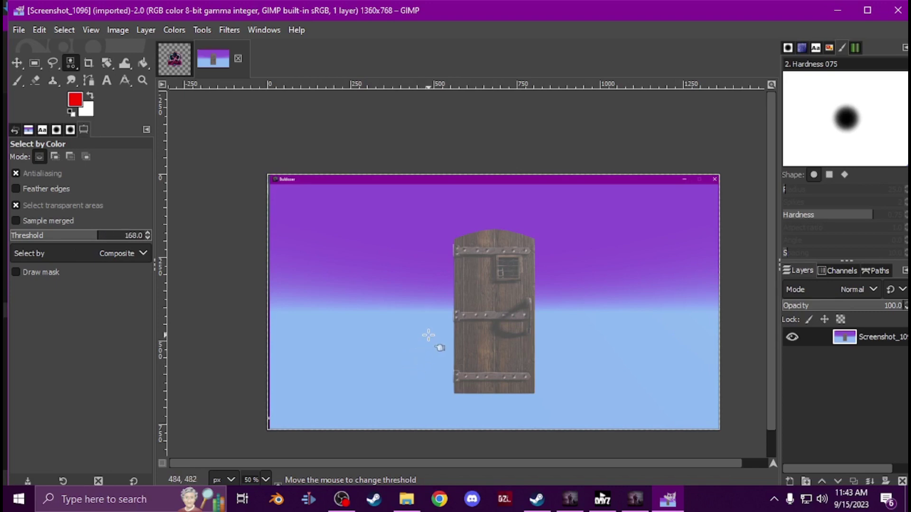
{"action": "left_click_drag", "start_coordinate": [428, 335], "coordinate": [396, 230]}
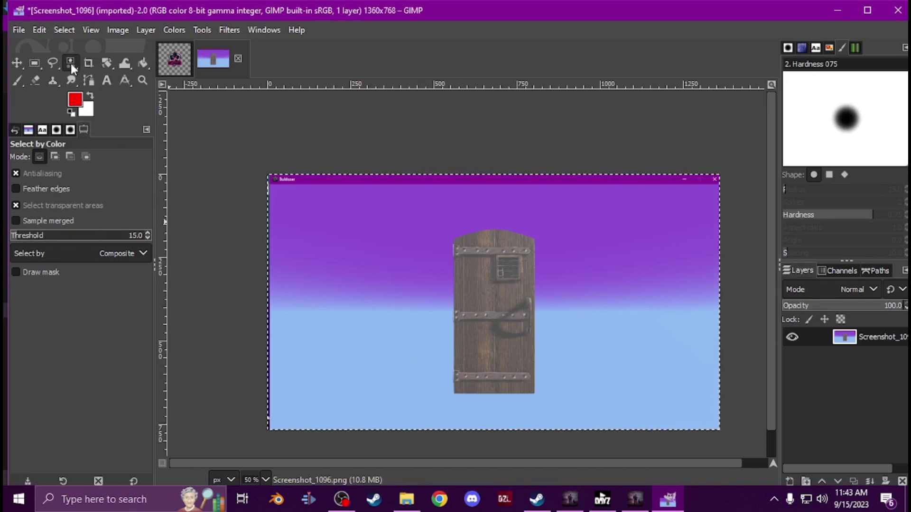
{"action": "left_click_drag", "start_coordinate": [71, 68], "coordinate": [109, 68]}
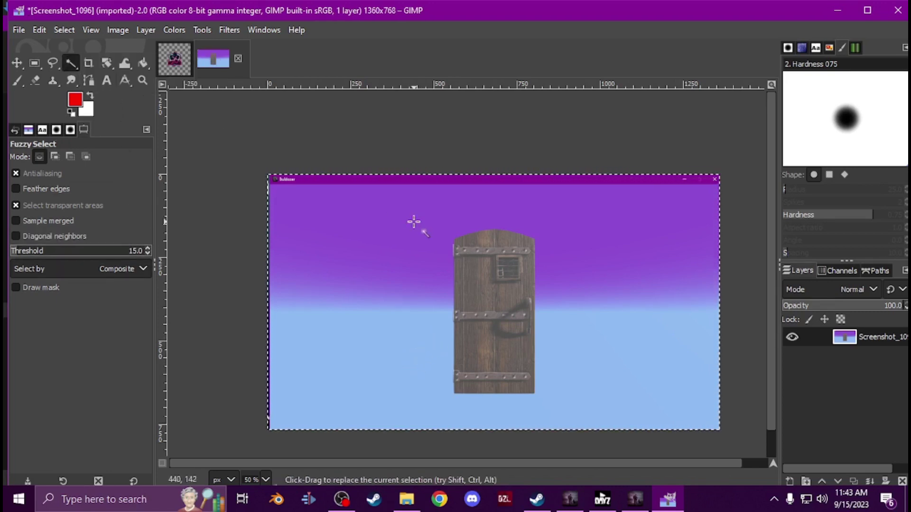
{"action": "left_click_drag", "start_coordinate": [413, 220], "coordinate": [409, 264]}
{"action": "mouse_move", "coordinate": [468, 313]}
{"action": "left_mouse_down"}
{"action": "mouse_move", "coordinate": [479, 326]}
{"action": "mouse_move", "coordinate": [469, 353]}
{"action": "mouse_move", "coordinate": [264, 165]}
{"action": "left_mouse_up"}
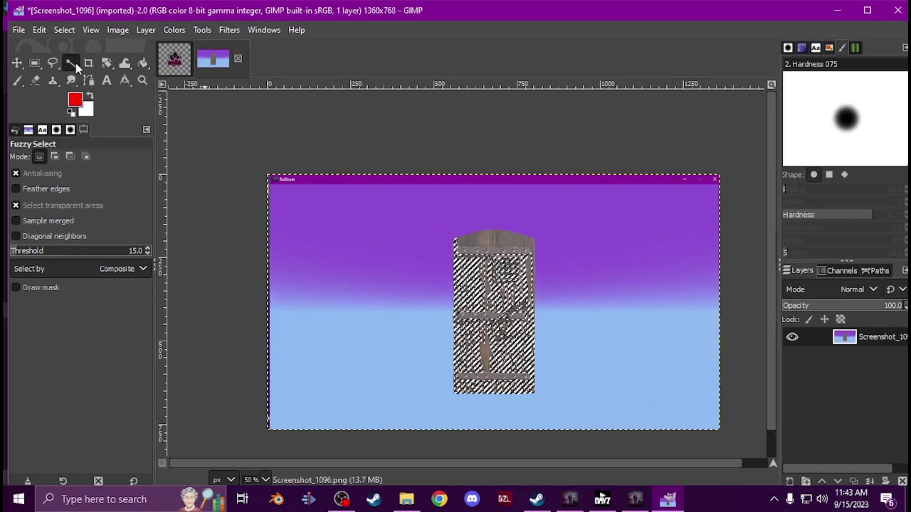
{"action": "mouse_move", "coordinate": [76, 62]}
{"action": "left_click", "coordinate": [124, 82]}
{"action": "left_click", "coordinate": [437, 242]}
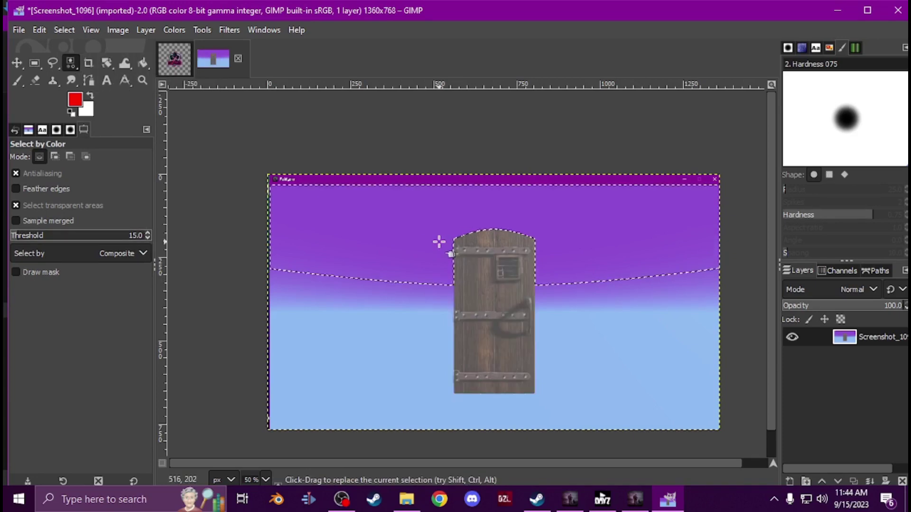
{"action": "left_click_drag", "start_coordinate": [434, 268], "coordinate": [399, 228]}
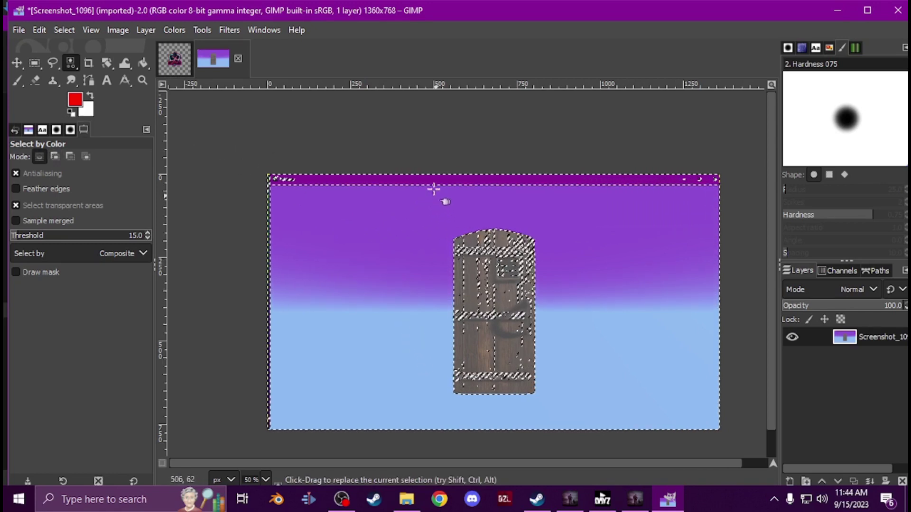
{"action": "left_click_drag", "start_coordinate": [433, 190], "coordinate": [426, 244]}
- Reselect the purple sky and add the lower gradient and light-blue bands to the selection
{"action": "left_click", "coordinate": [143, 80]}
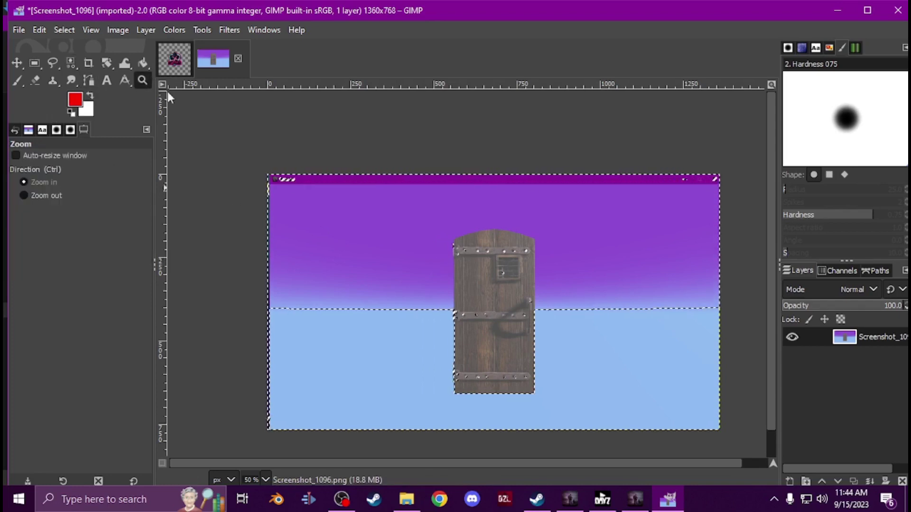
{"action": "left_click", "coordinate": [513, 283]}
{"action": "left_click", "coordinate": [513, 284]}
{"action": "left_click", "coordinate": [512, 285]}
{"action": "left_click", "coordinate": [67, 65]}
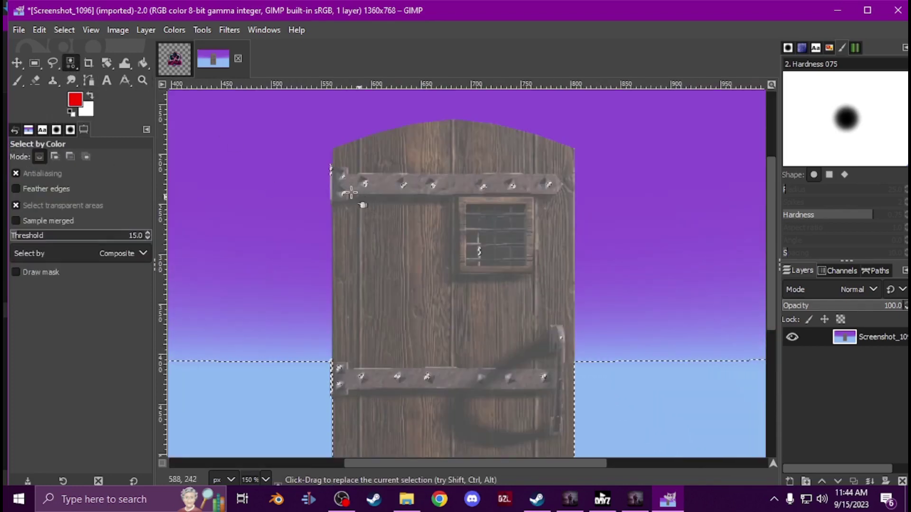
{"action": "left_click", "coordinate": [297, 178]}
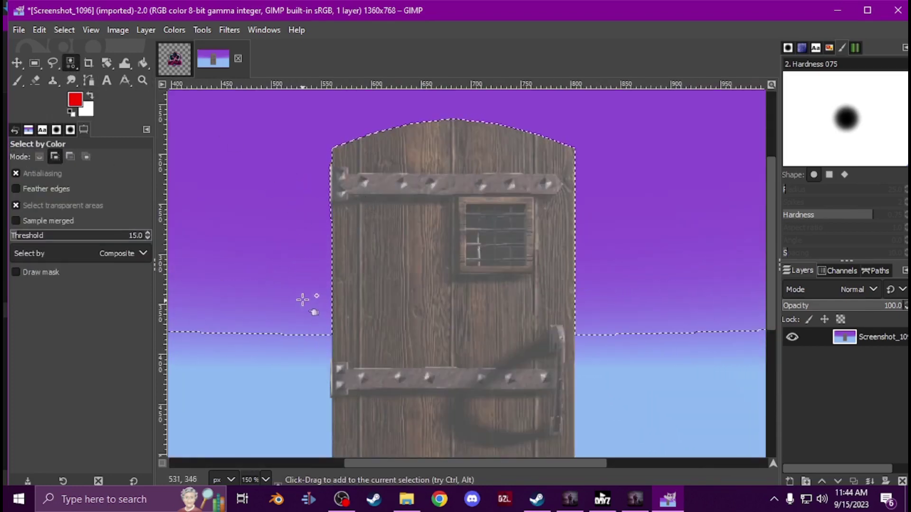
{"action": "left_click", "coordinate": [307, 327], "text": "shift"}
{"action": "left_click", "coordinate": [308, 350], "text": "shift"}
{"action": "left_click", "coordinate": [305, 390], "text": "shift"}
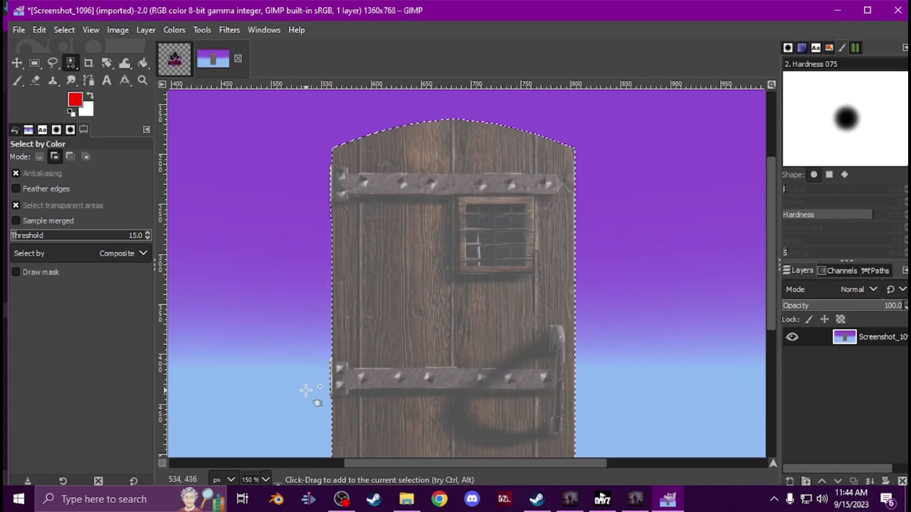
{"action": "scroll", "coordinate": [305, 390], "scroll_direction": "down", "scroll_amount": 5}
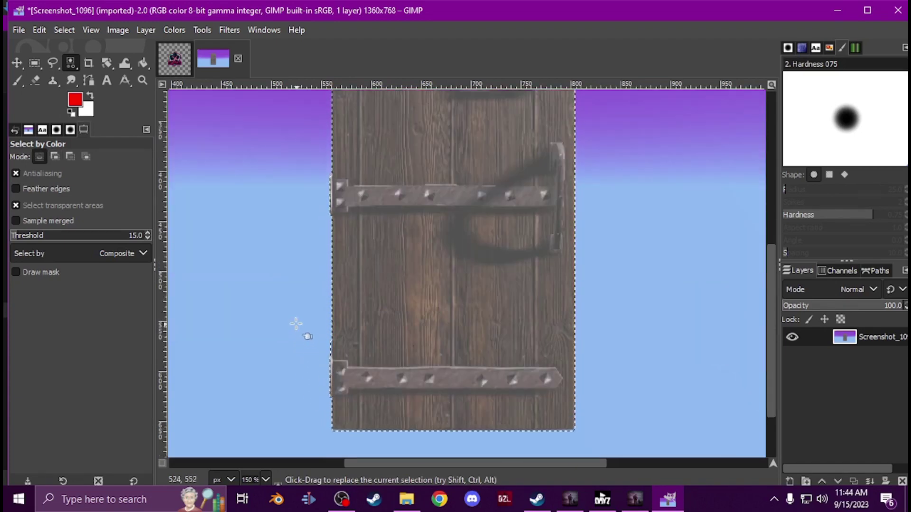
{"action": "scroll", "coordinate": [290, 303], "scroll_direction": "up", "scroll_amount": 7}
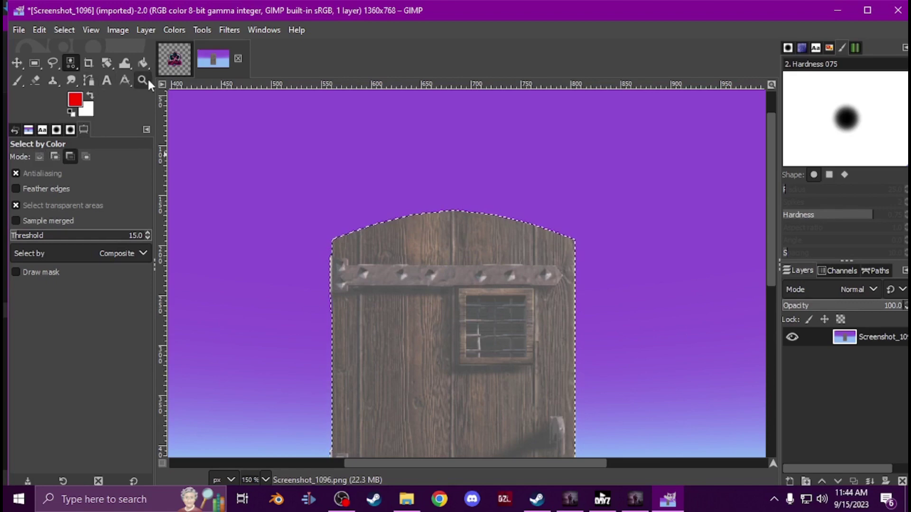
{"action": "left_click", "coordinate": [142, 80]}
{"action": "left_click", "coordinate": [309, 211], "text": "ctrl"}
{"action": "left_click", "coordinate": [307, 214], "text": "ctrl"}
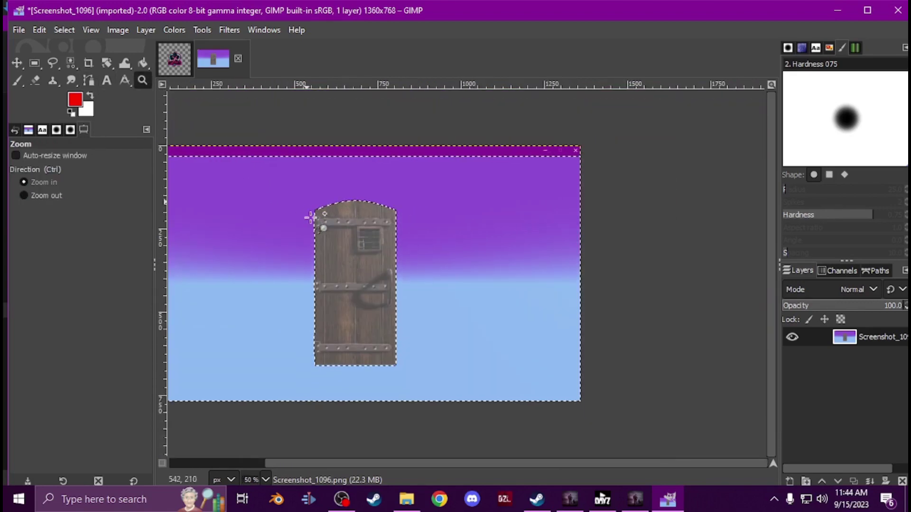
- Erase the selected background and the purple streak around the door
{"action": "left_click_drag", "start_coordinate": [397, 462], "coordinate": [335, 465]}
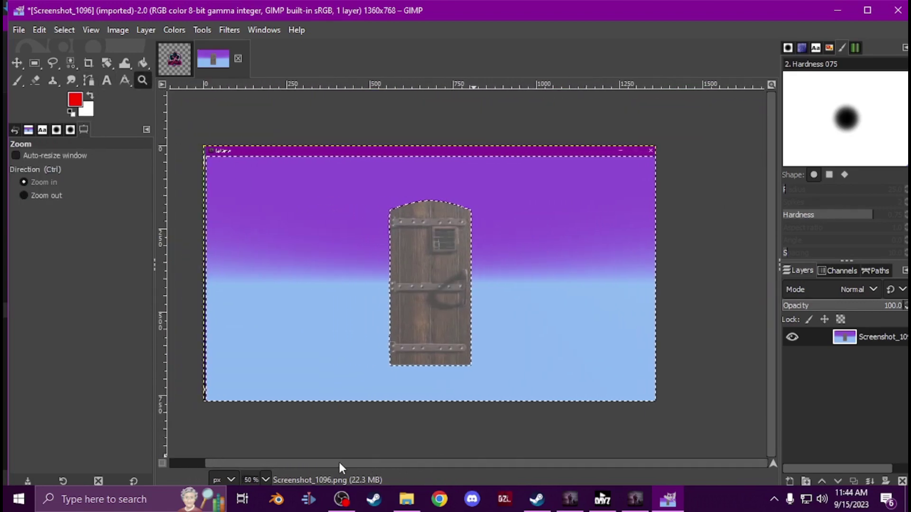
{"action": "right_click", "coordinate": [892, 336]}
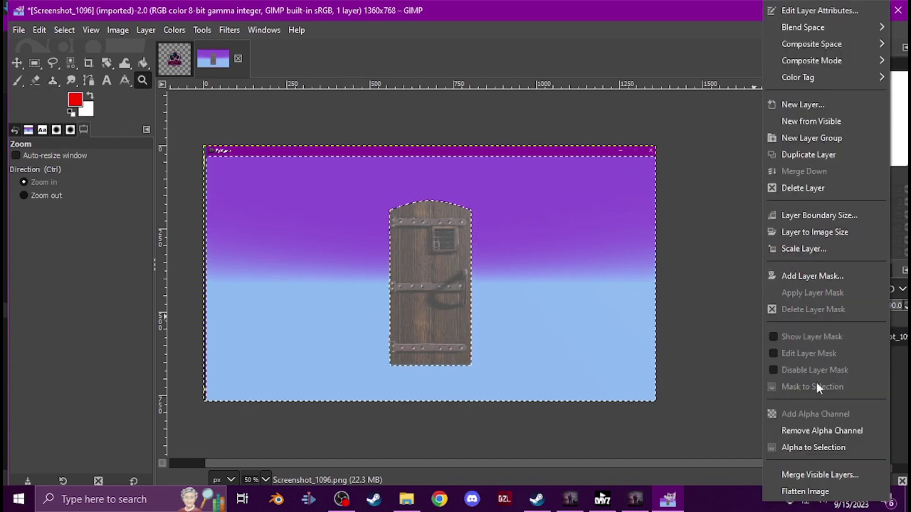
{"action": "left_click", "coordinate": [42, 78]}
{"action": "left_click", "coordinate": [36, 81]}
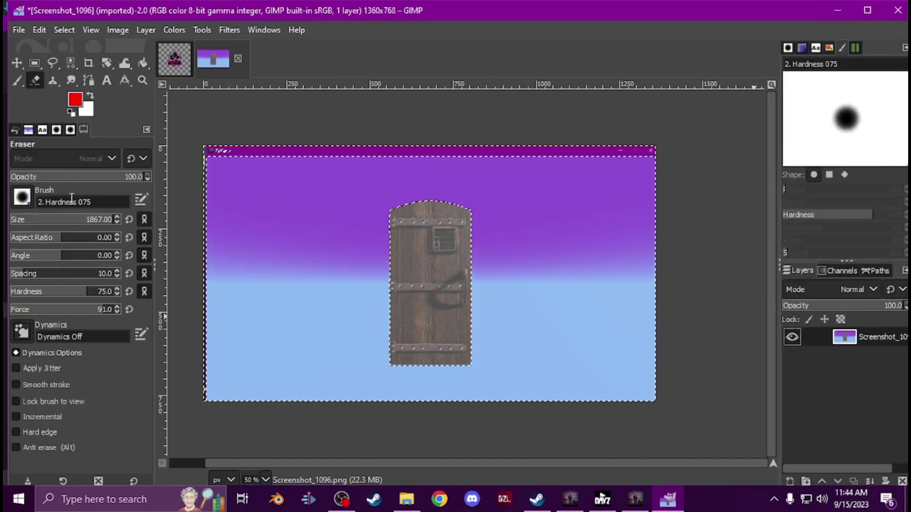
{"action": "left_click", "coordinate": [306, 272]}
{"action": "left_click_drag", "start_coordinate": [306, 271], "coordinate": [578, 217]}
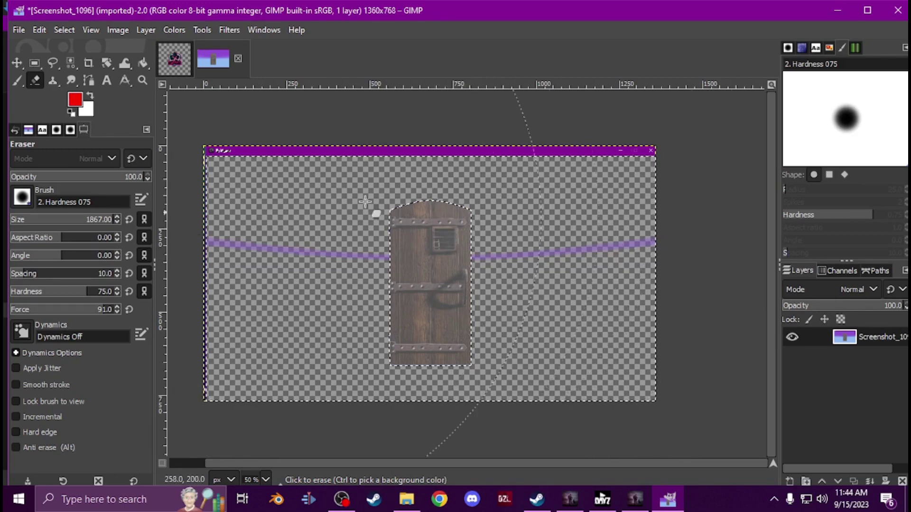
{"action": "left_click", "coordinate": [382, 227]}
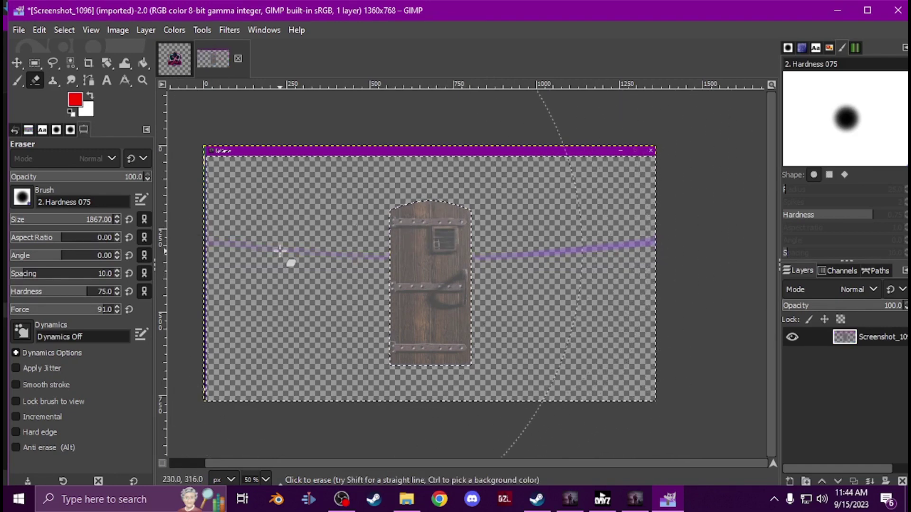
{"action": "left_click_drag", "start_coordinate": [599, 254], "coordinate": [553, 261]}
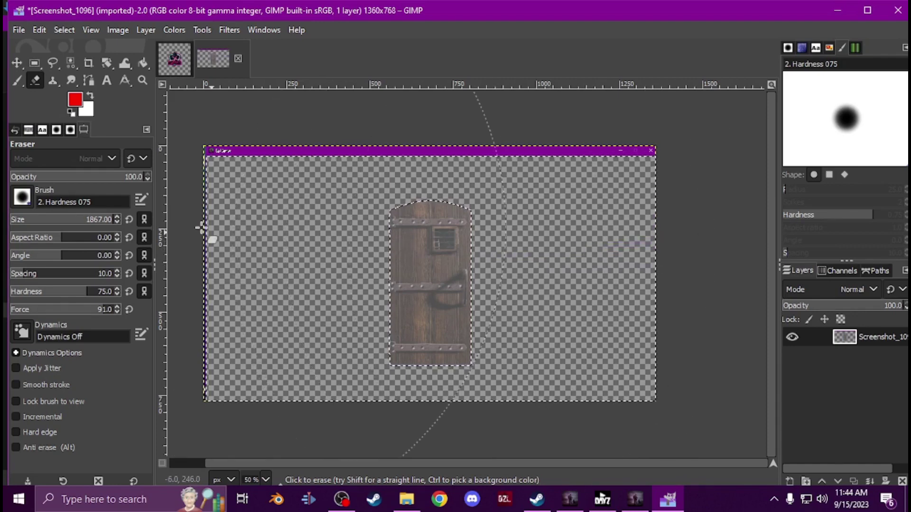
- Invert the selection around the door, then clear it with Select > None
{"action": "right_click", "coordinate": [267, 247]}
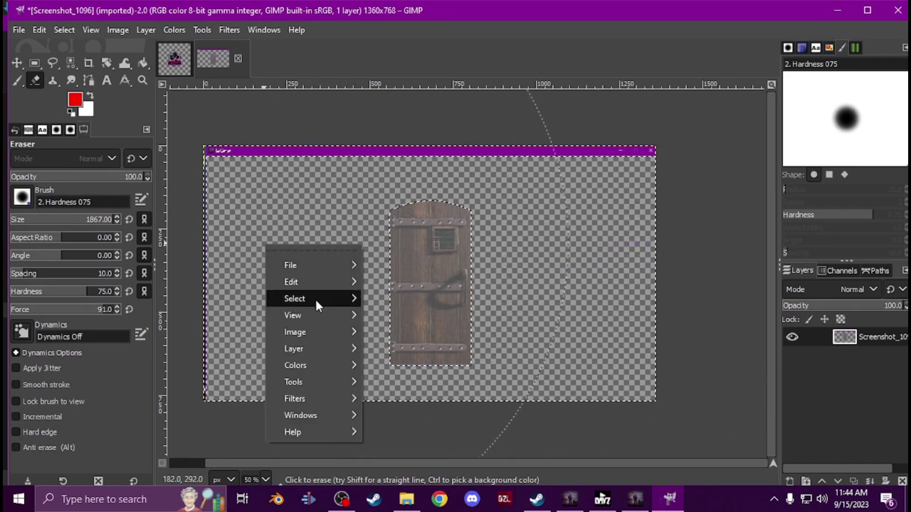
{"action": "mouse_move", "coordinate": [321, 298]}
{"action": "left_click", "coordinate": [435, 225]}
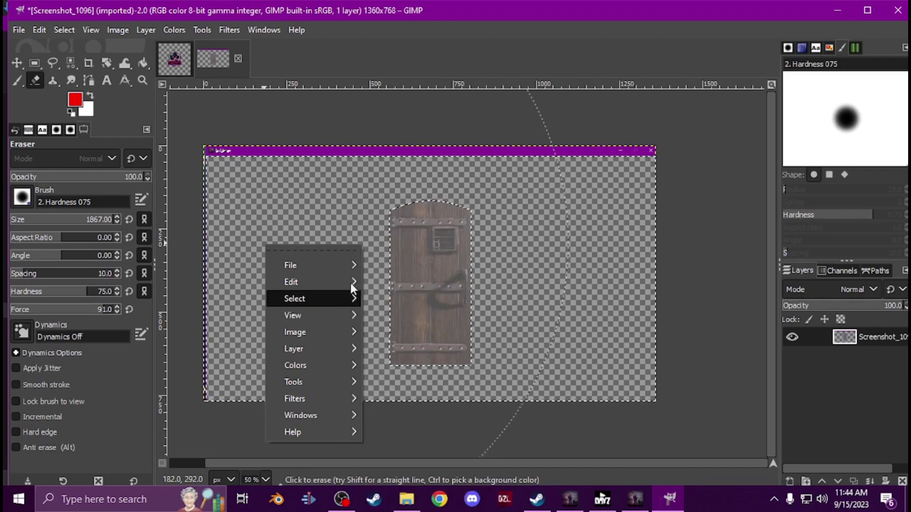
{"action": "mouse_move", "coordinate": [335, 296]}
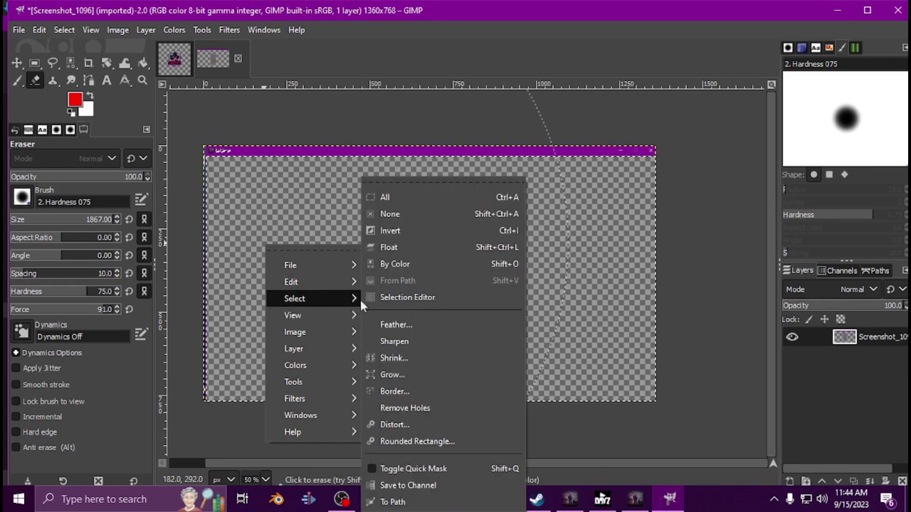
{"action": "left_click", "coordinate": [422, 215]}
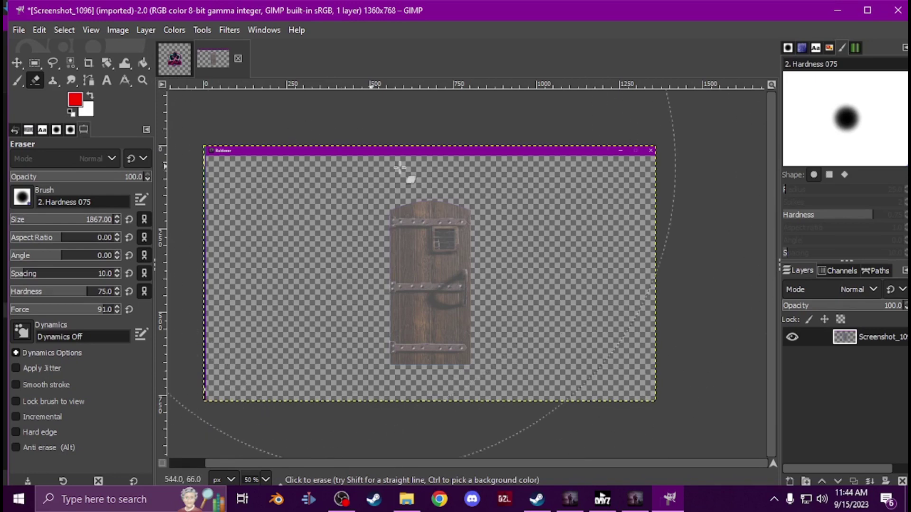
- Crop the door image to 1044×702, removing the purple top strip
{"action": "left_click", "coordinate": [87, 63]}
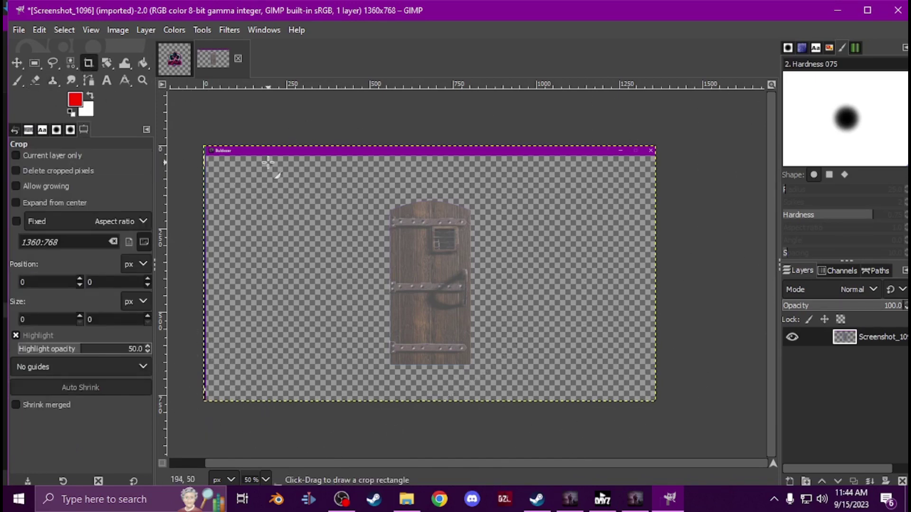
{"action": "left_click_drag", "start_coordinate": [269, 161], "coordinate": [612, 392]}
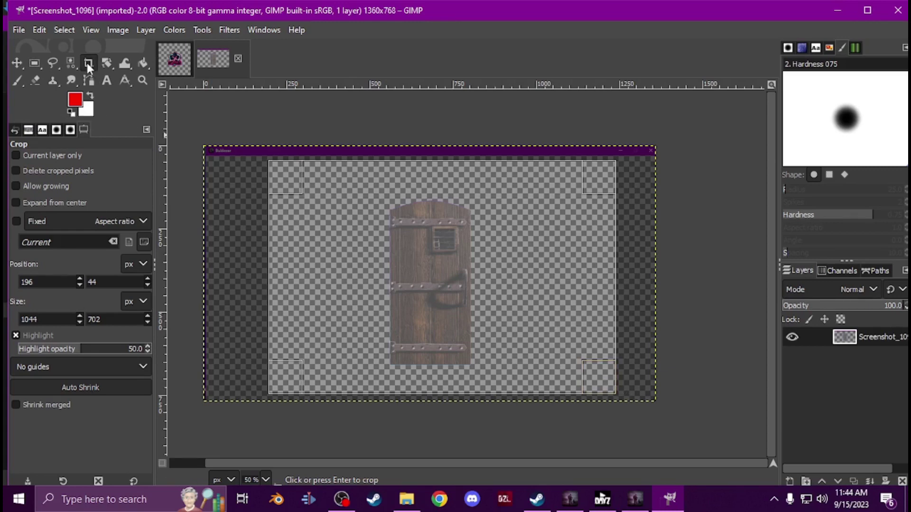
{"action": "left_click", "coordinate": [598, 377]}
{"action": "left_click", "coordinate": [12, 67]}
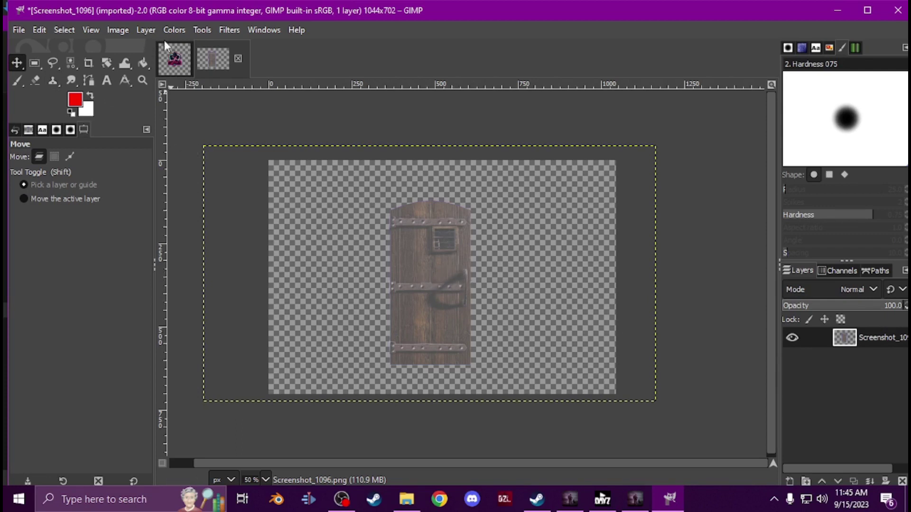
{"action": "left_click", "coordinate": [174, 30]}
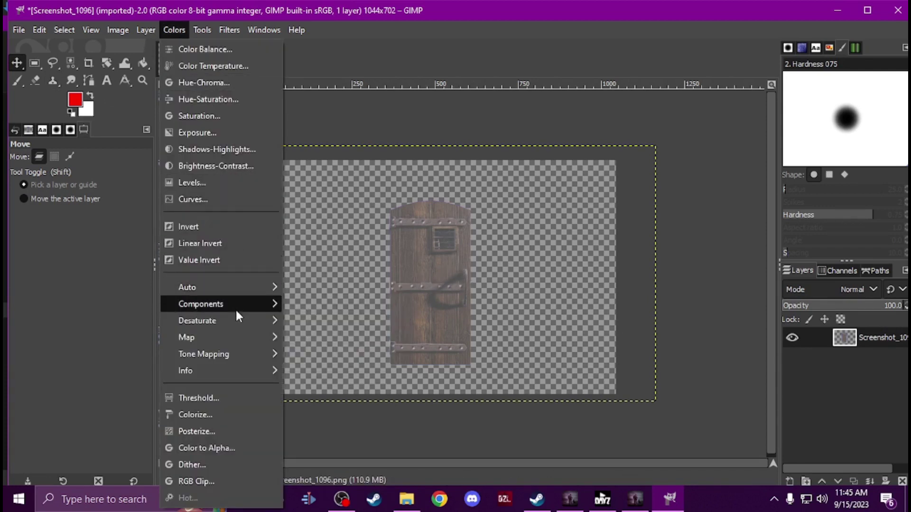
- Desaturate the door image to greyscale
{"action": "mouse_move", "coordinate": [236, 318]}
{"action": "left_click", "coordinate": [344, 341]}
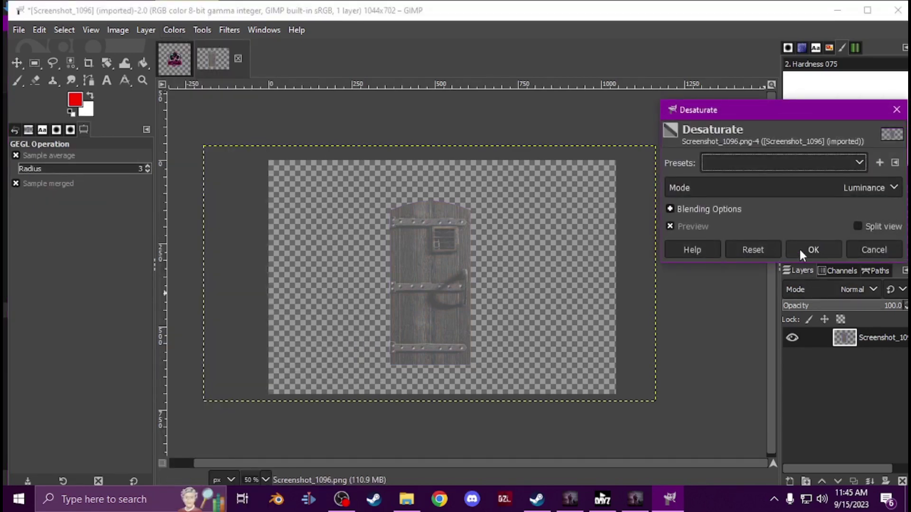
{"action": "left_click", "coordinate": [798, 247]}
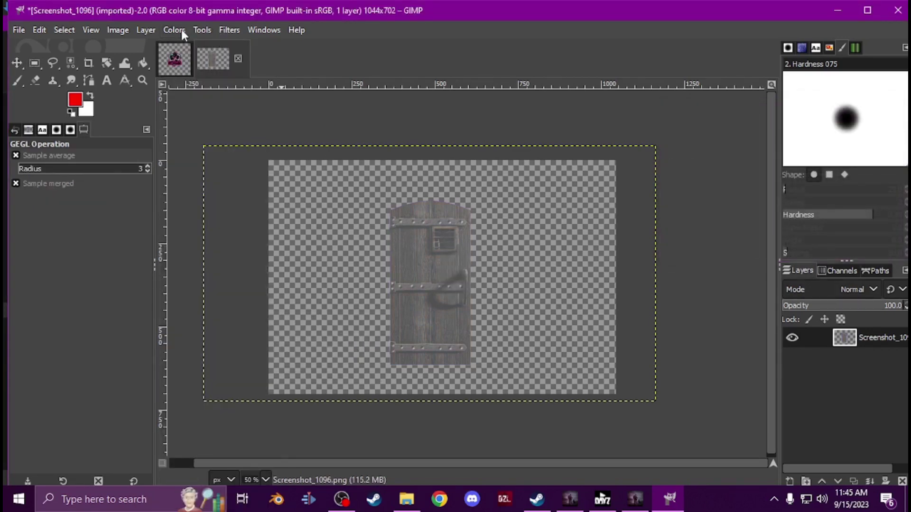
- Brighten the door with Brightness-Contrast at brightness 127 and contrast 18
{"action": "left_click", "coordinate": [181, 30]}
{"action": "left_click", "coordinate": [203, 162]}
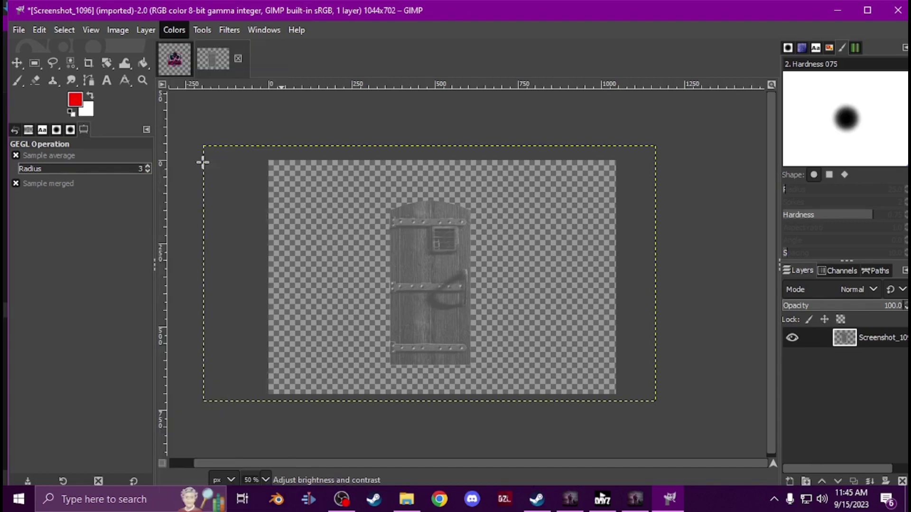
{"action": "left_click_drag", "start_coordinate": [724, 196], "coordinate": [867, 193]}
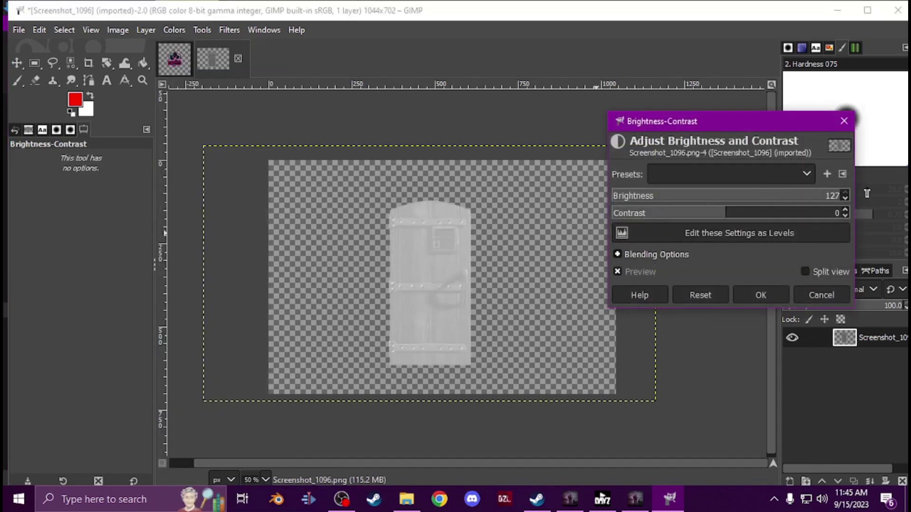
{"action": "left_click_drag", "start_coordinate": [725, 214], "coordinate": [738, 228]}
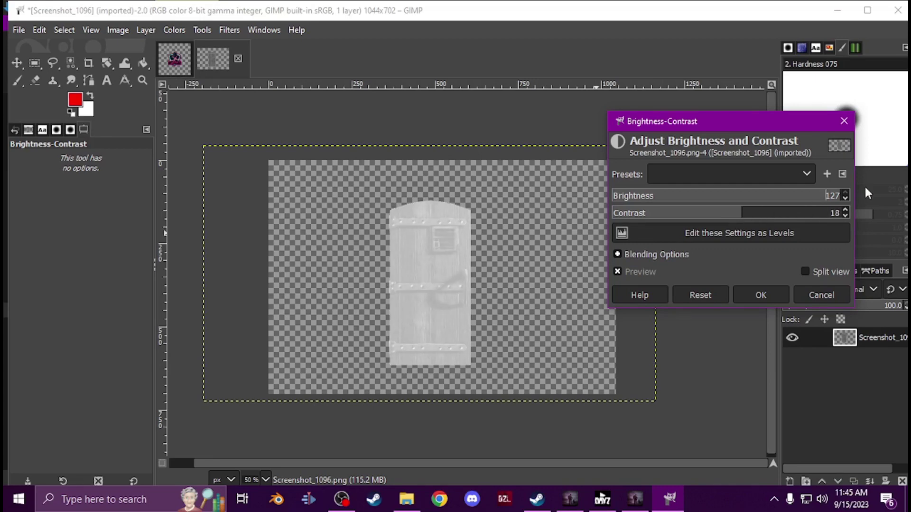
{"action": "left_click", "coordinate": [760, 295]}
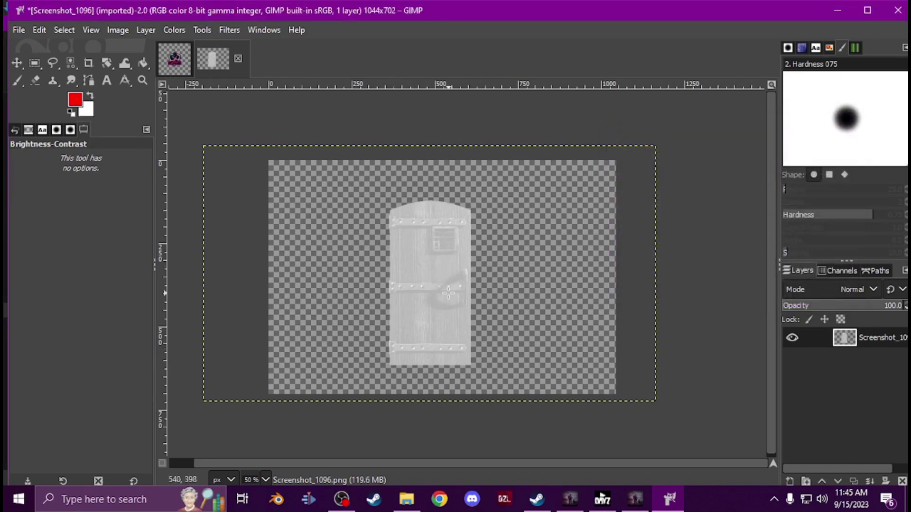
{"action": "left_click", "coordinate": [173, 59]}
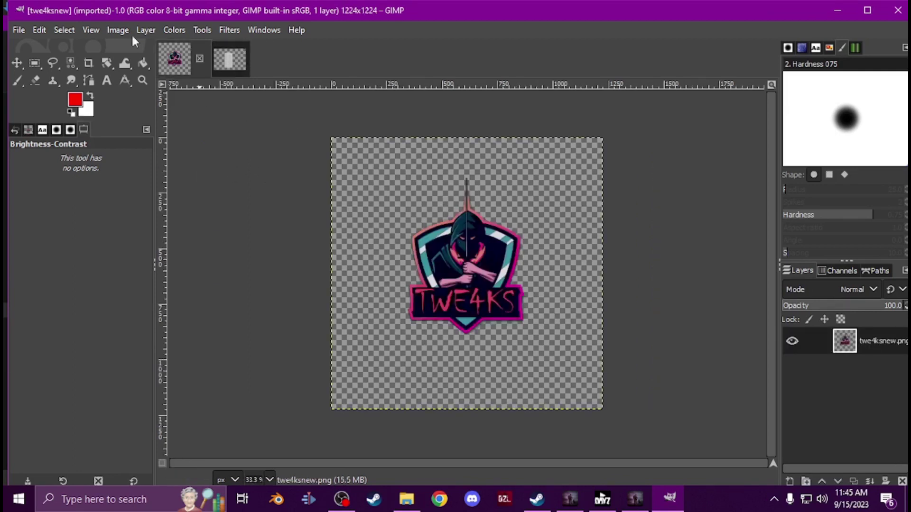
- Desaturate the twe4ksnew logo to greyscale
{"action": "left_click", "coordinate": [178, 31]}
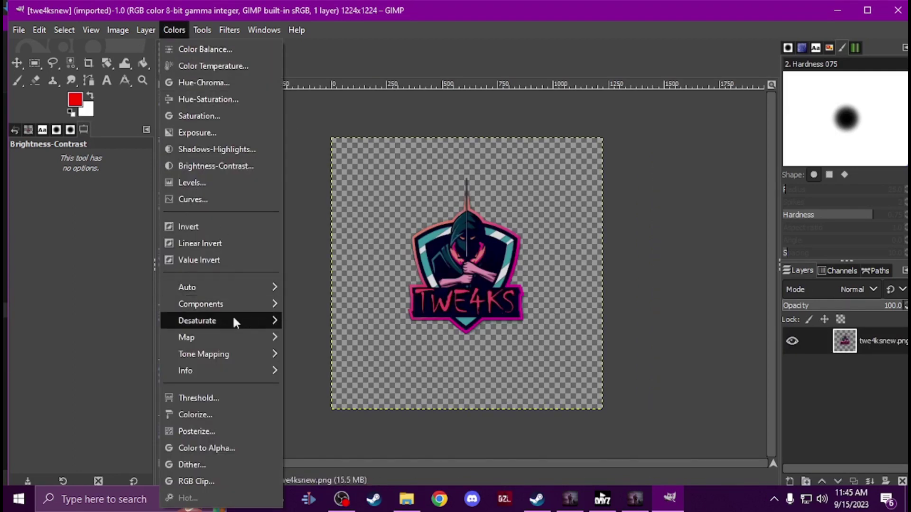
{"action": "mouse_move", "coordinate": [224, 324]}
{"action": "left_click", "coordinate": [363, 338]}
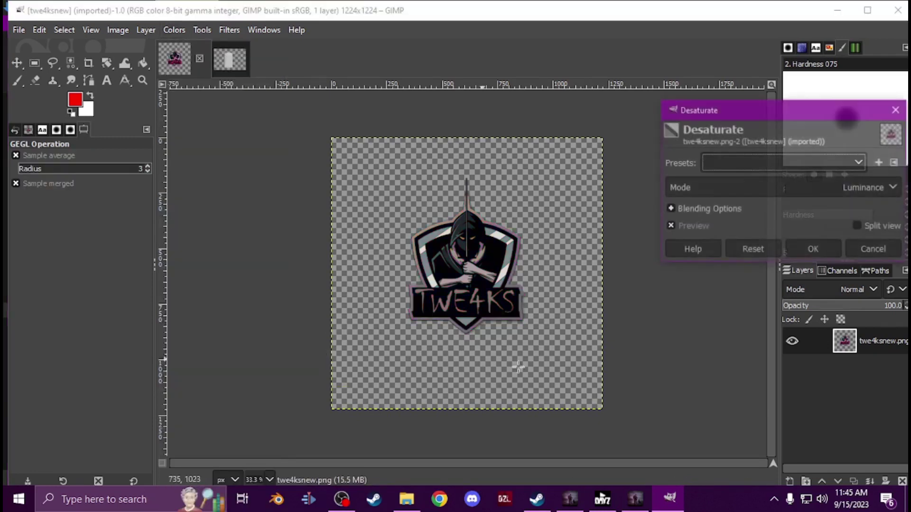
{"action": "left_click", "coordinate": [814, 252]}
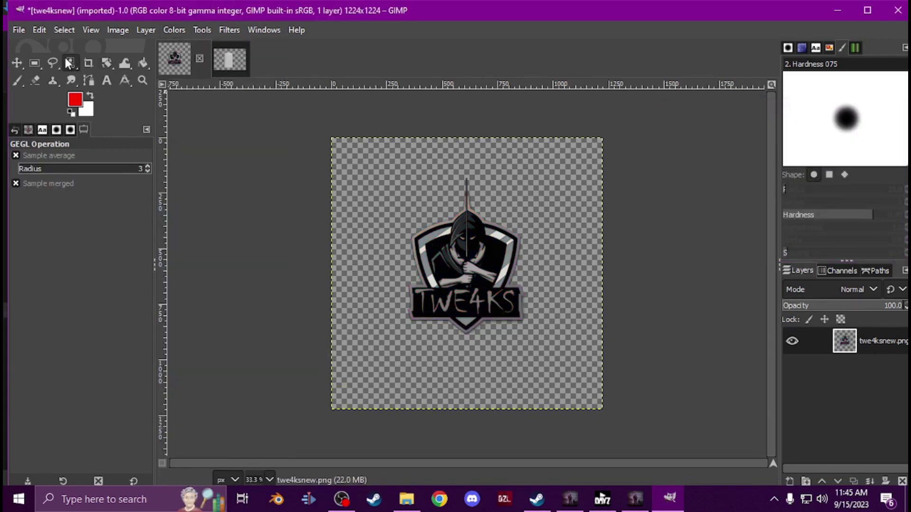
- Select the logo's dark areas with Fuzzy Select and erase them
{"action": "left_click", "coordinate": [69, 63]}
{"action": "left_click", "coordinate": [438, 248]}
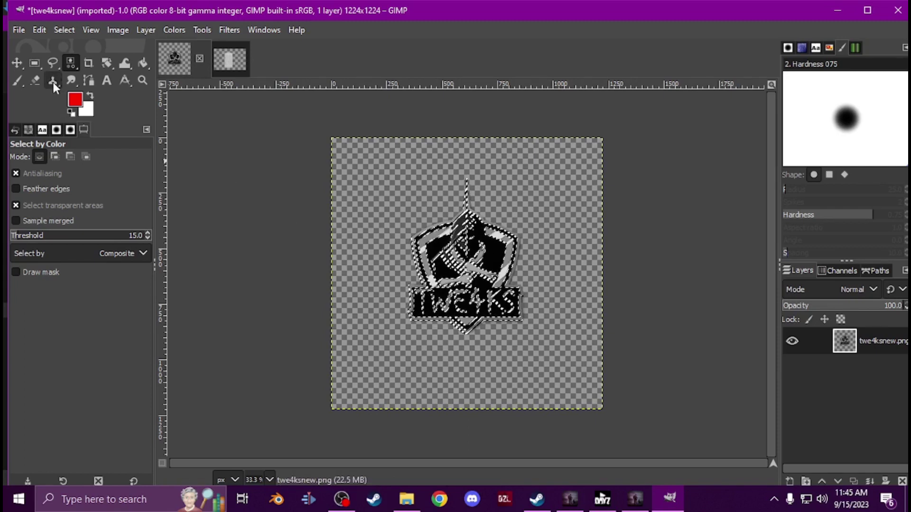
{"action": "left_click", "coordinate": [35, 81]}
{"action": "left_click", "coordinate": [512, 294]}
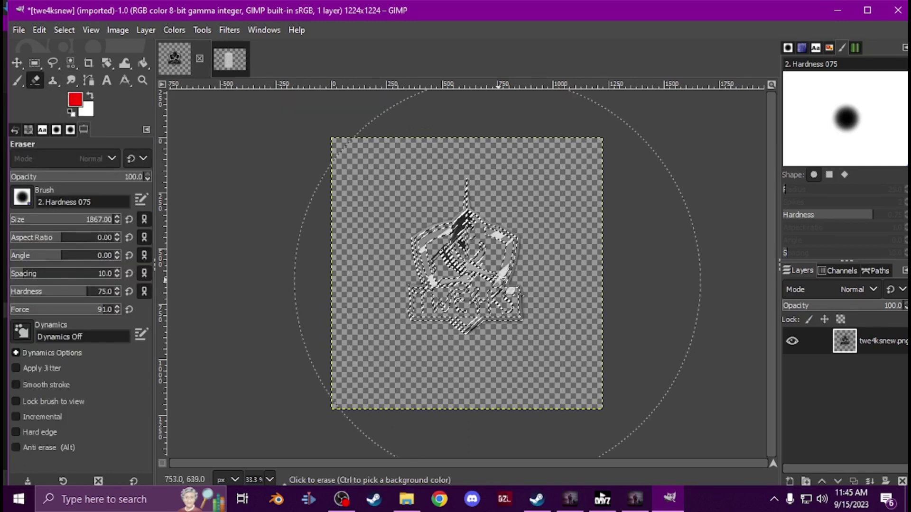
{"action": "key", "text": "ctrl+z"}
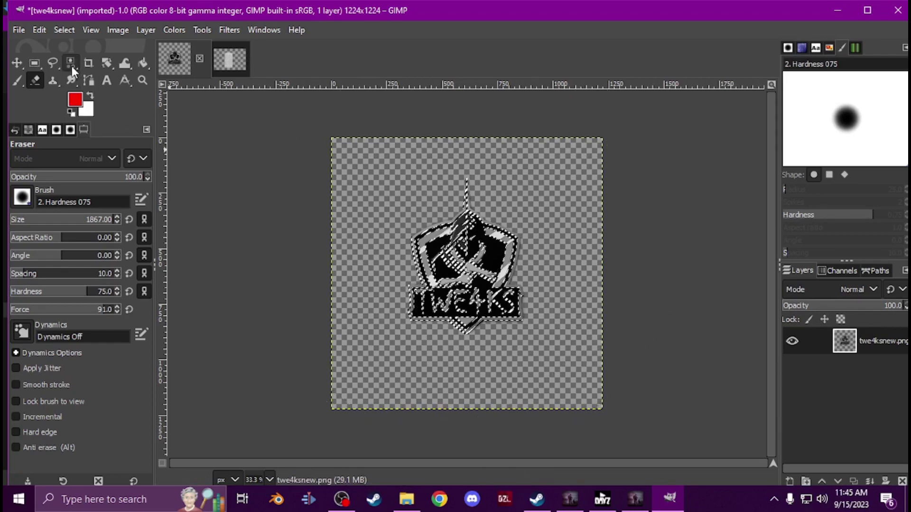
{"action": "mouse_move", "coordinate": [70, 64]}
{"action": "left_click", "coordinate": [109, 69]}
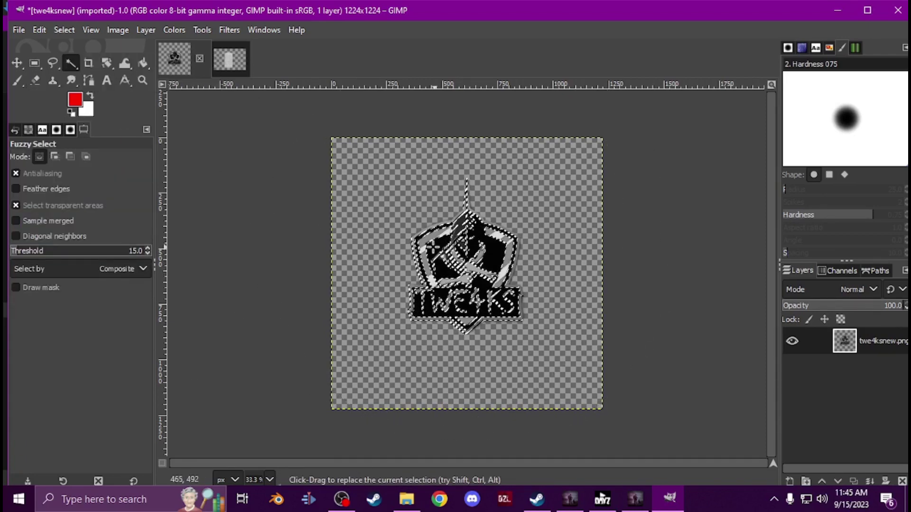
{"action": "left_click", "coordinate": [35, 80]}
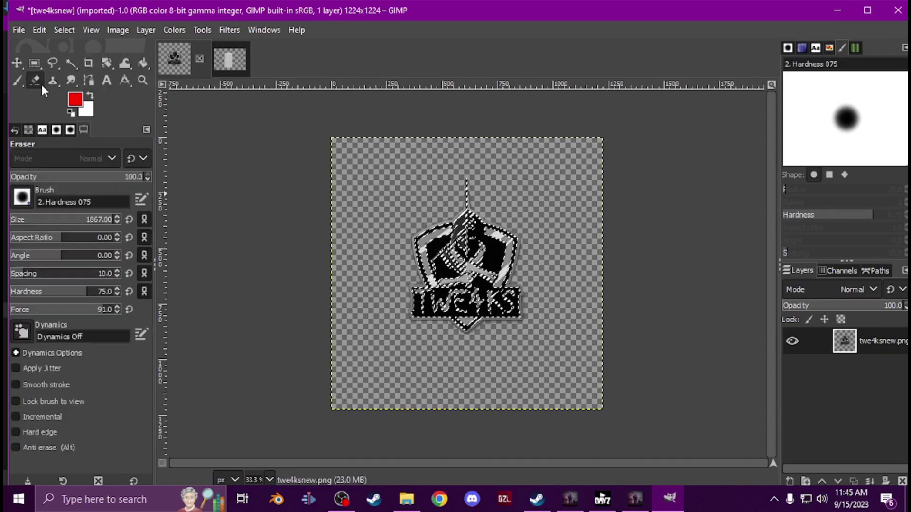
{"action": "left_click", "coordinate": [462, 233]}
{"action": "left_click", "coordinate": [462, 232]}
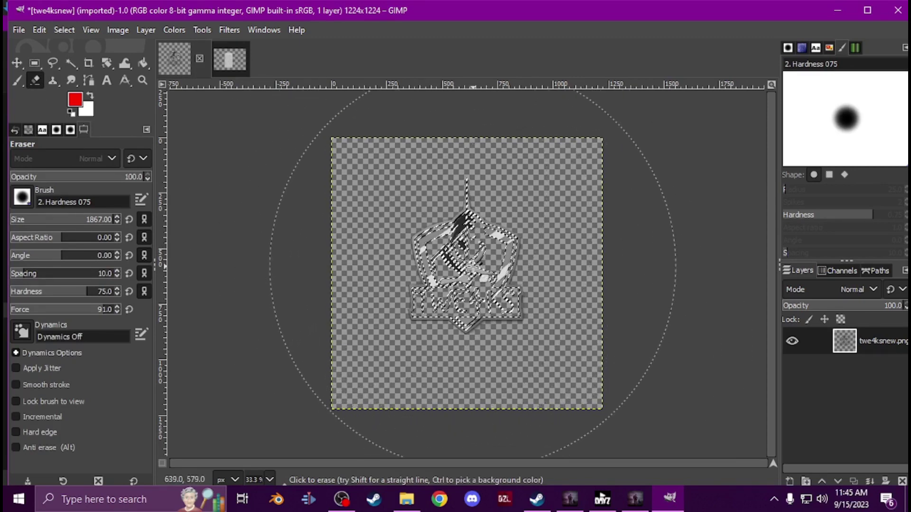
- Invert the selection around the logo
{"action": "right_click", "coordinate": [473, 266]}
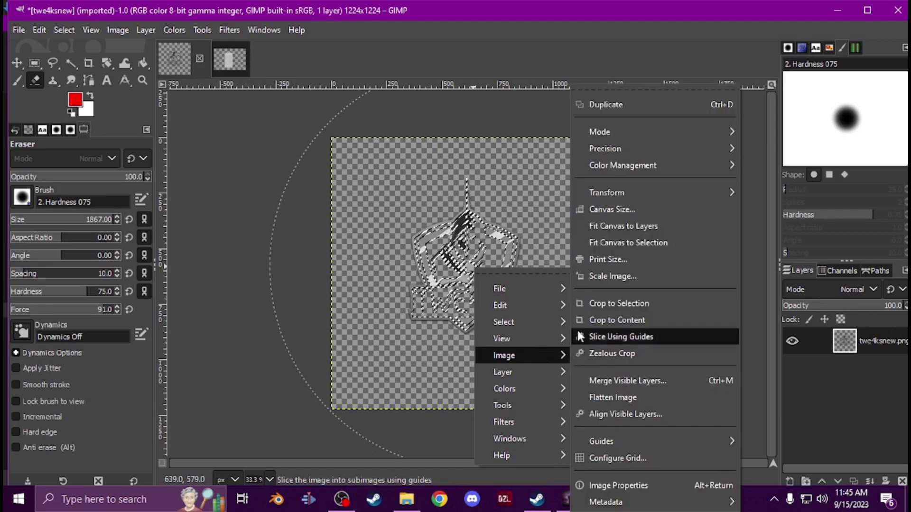
{"action": "mouse_move", "coordinate": [553, 328]}
{"action": "left_click", "coordinate": [599, 230]}
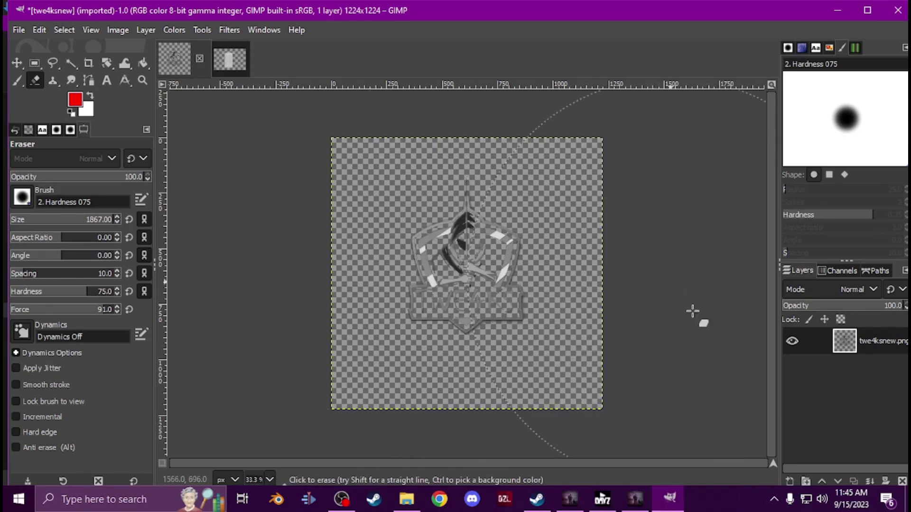
{"action": "left_click", "coordinate": [162, 30]}
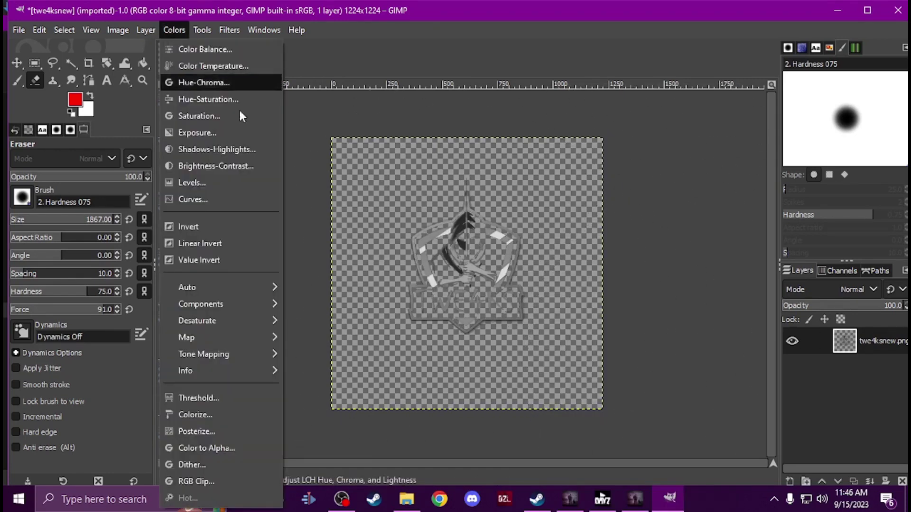
- Set the logo's Brightness-Contrast to brightness 127 and contrast 127
{"action": "left_click", "coordinate": [232, 166]}
{"action": "left_click_drag", "start_coordinate": [726, 196], "coordinate": [839, 196]}
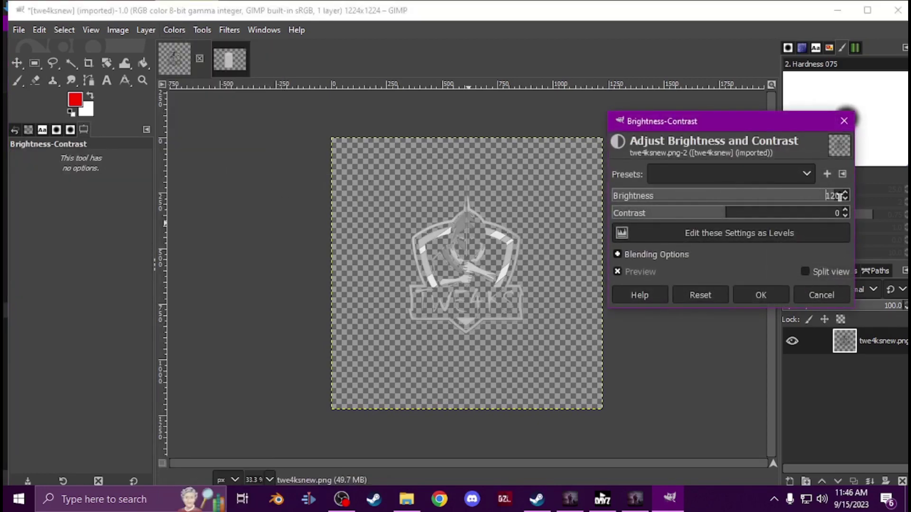
{"action": "left_click_drag", "start_coordinate": [731, 215], "coordinate": [848, 216]}
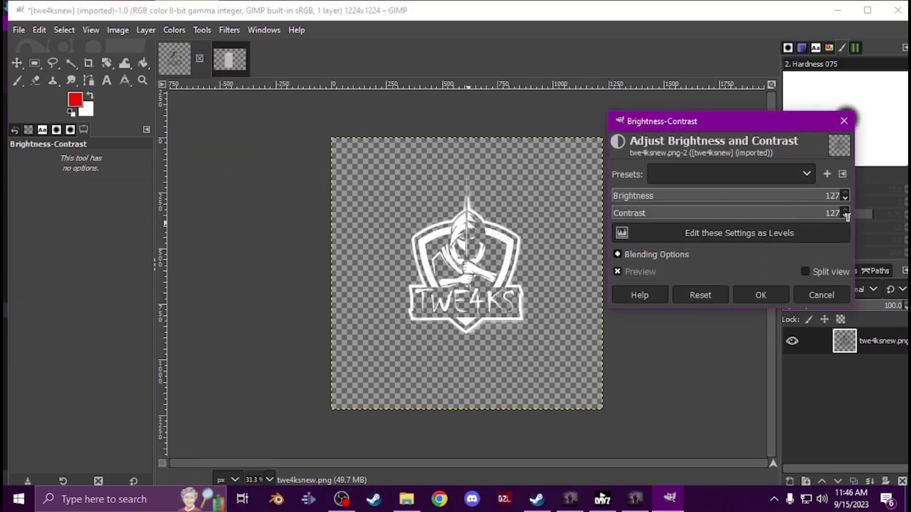
{"action": "left_click", "coordinate": [760, 296]}
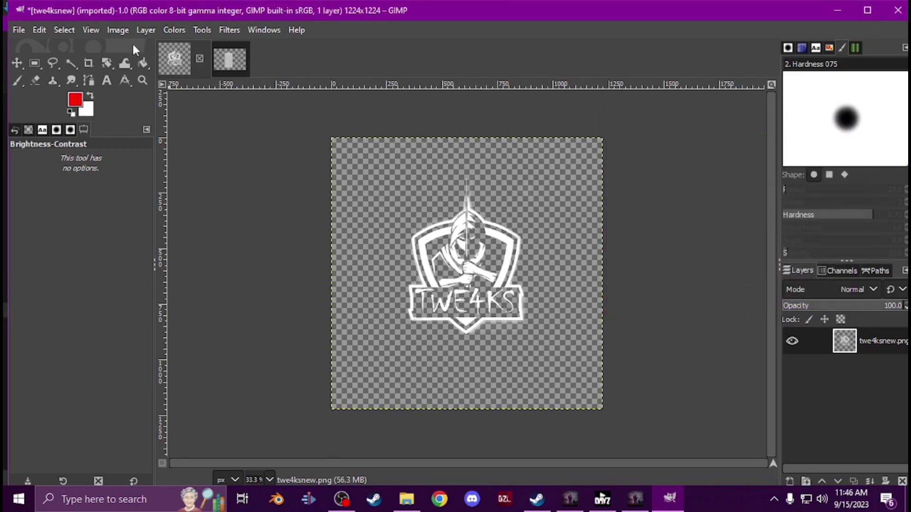
{"action": "left_click", "coordinate": [117, 29]}
- Scale the logo image from 1224×1224 to 170×170 pixels
{"action": "left_click", "coordinate": [189, 219]}
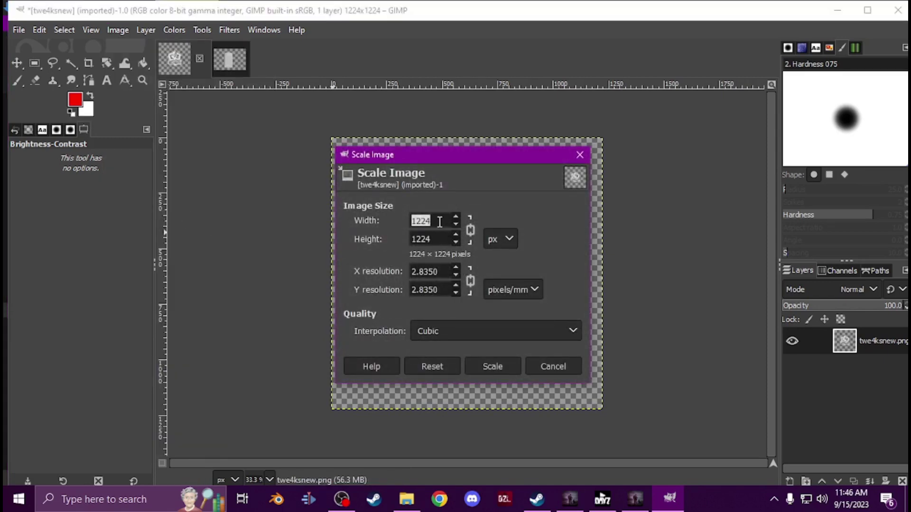
{"action": "type", "text": "170"}
{"action": "left_click", "coordinate": [441, 237]}
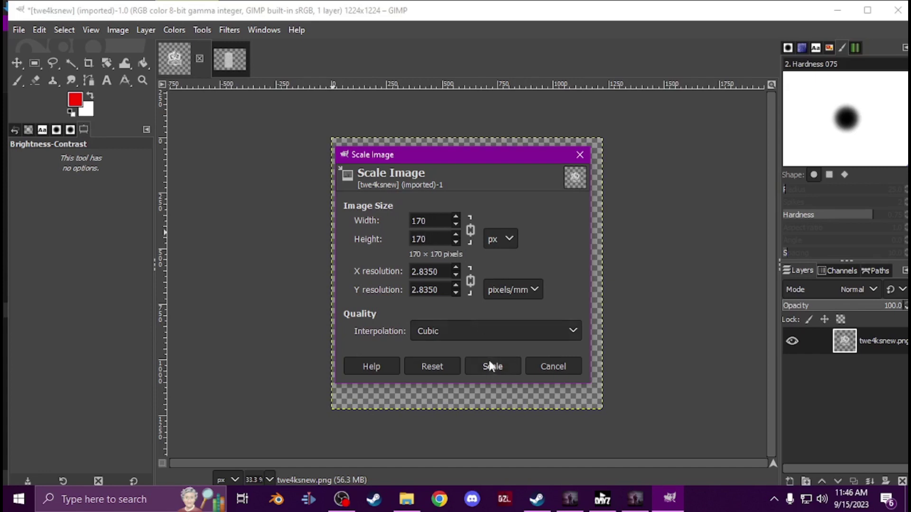
{"action": "left_click", "coordinate": [492, 375]}
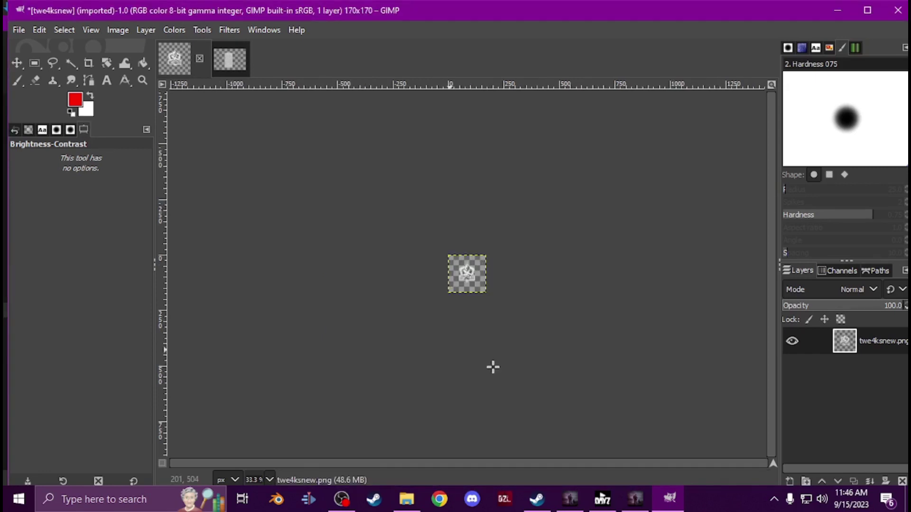
{"action": "left_click", "coordinate": [19, 29]}
- Export the logo as sample_icon.png to Pictures, then quit GIMP without saving
{"action": "left_click", "coordinate": [101, 254]}
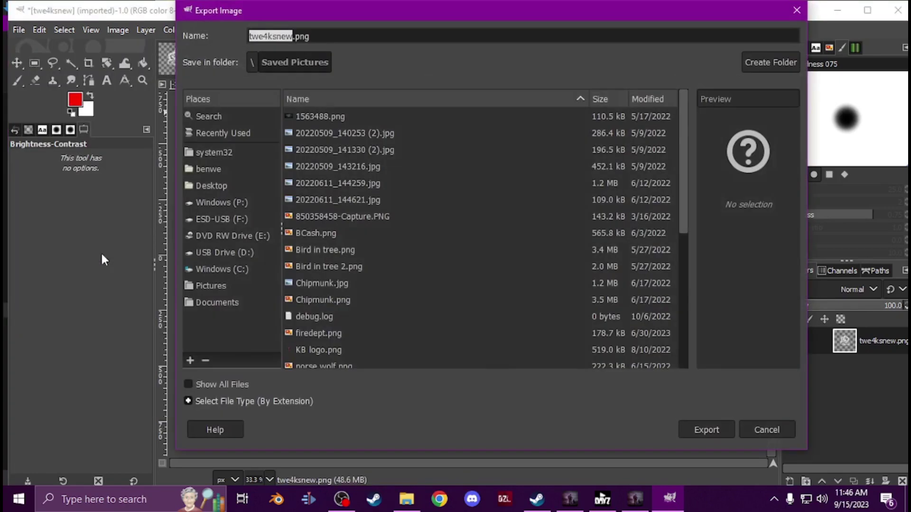
{"action": "left_click", "coordinate": [211, 285]}
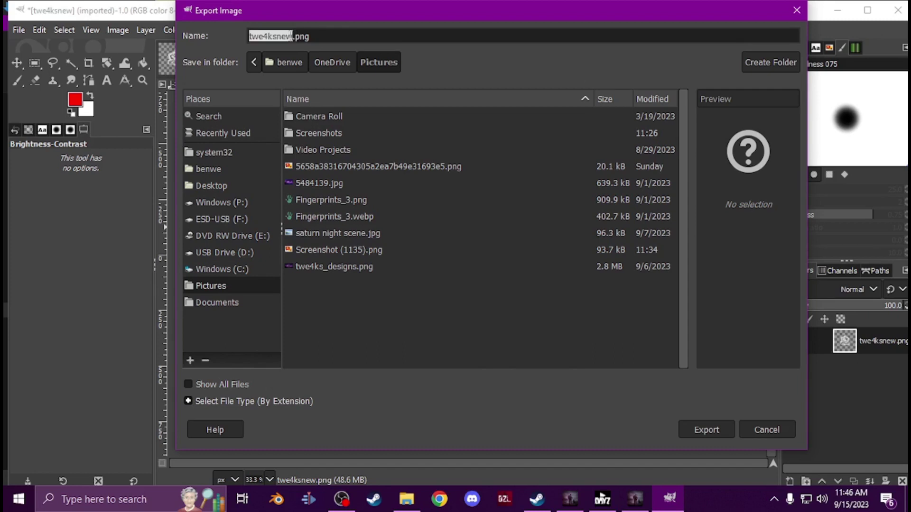
{"action": "type", "text": "sample"}
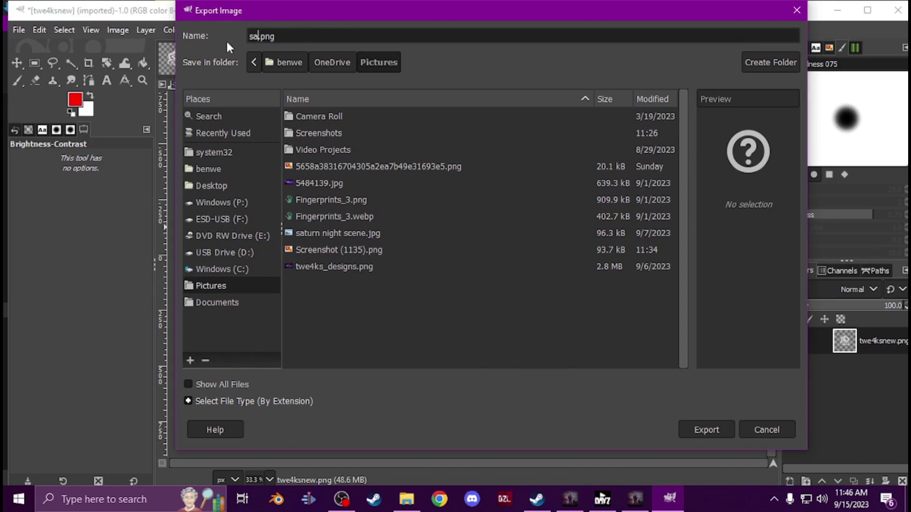
{"action": "type", "text": "_icon"}
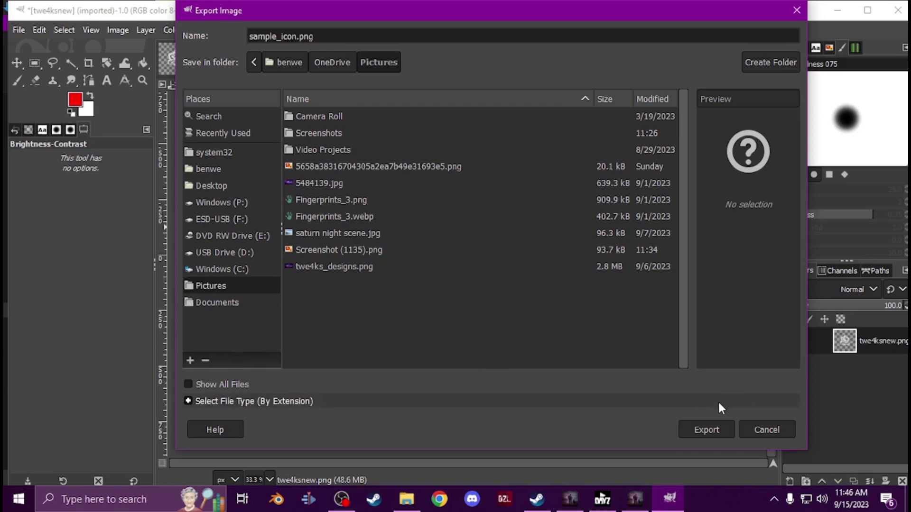
{"action": "left_click", "coordinate": [707, 429]}
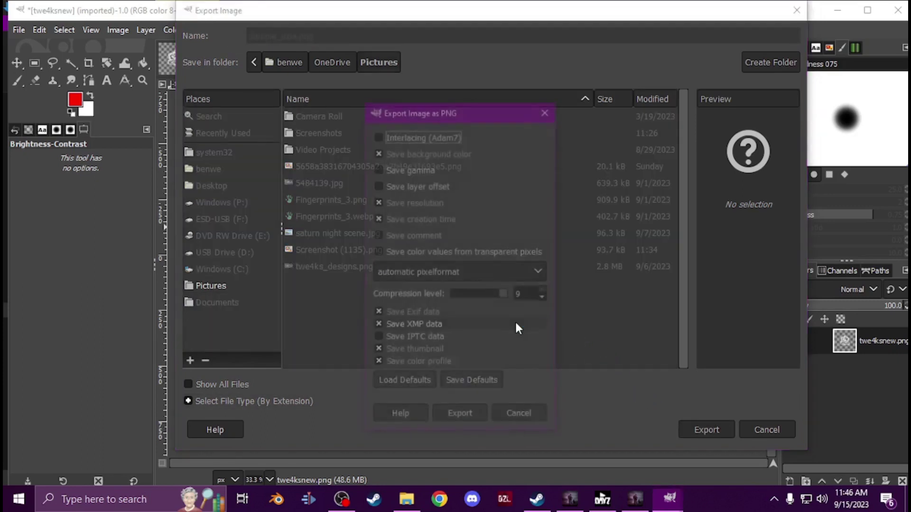
{"action": "left_click", "coordinate": [473, 417]}
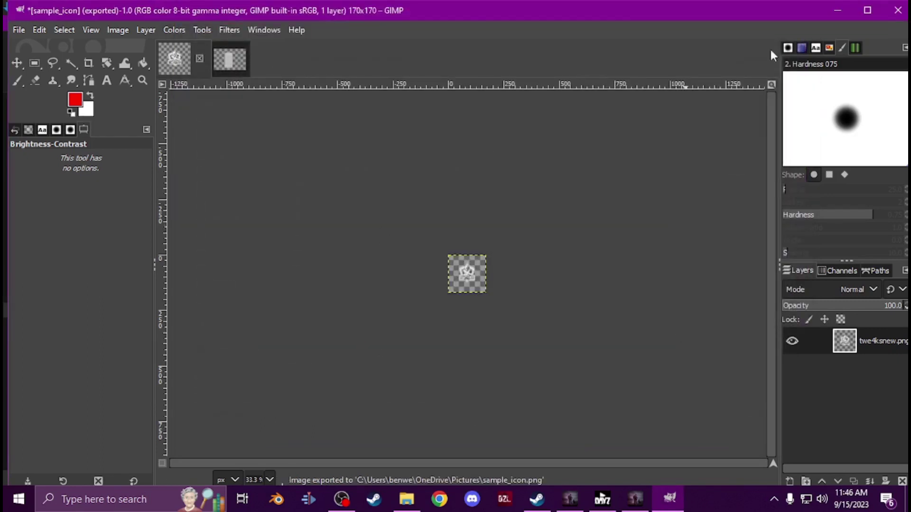
{"action": "left_click", "coordinate": [898, 10]}
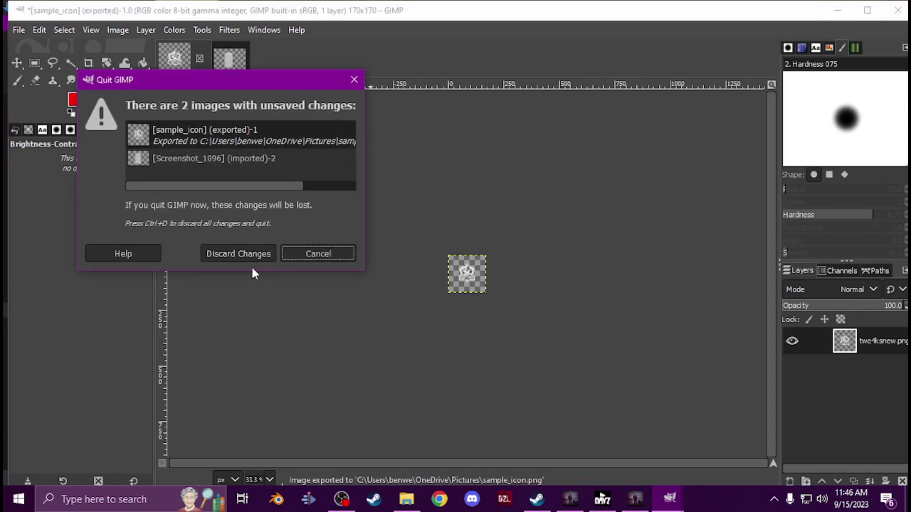
{"action": "left_click", "coordinate": [247, 255]}
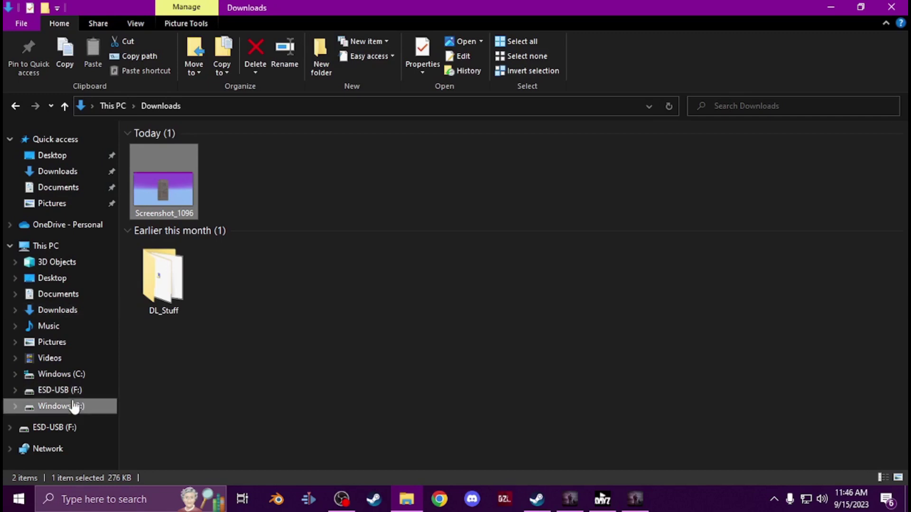
- Browse drive P: into the sample_icon mod's GUI folder
{"action": "left_click", "coordinate": [74, 407]}
{"action": "double_click", "coordinate": [183, 315]}
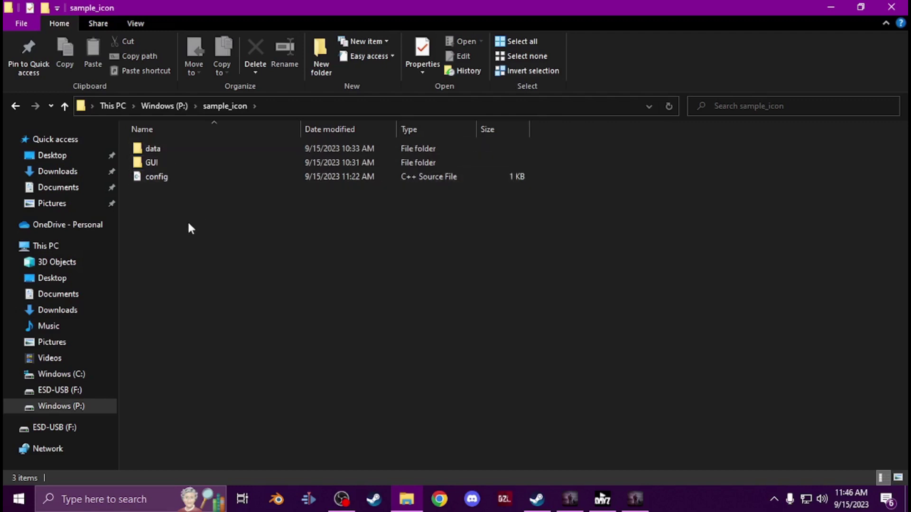
{"action": "mouse_move", "coordinate": [152, 165]}
{"action": "double_click", "coordinate": [151, 164]}
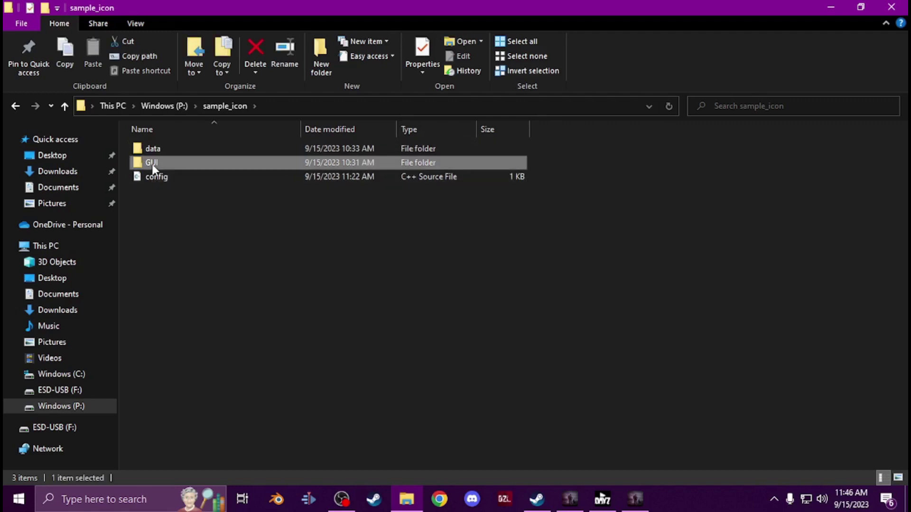
{"action": "mouse_move", "coordinate": [158, 153]}
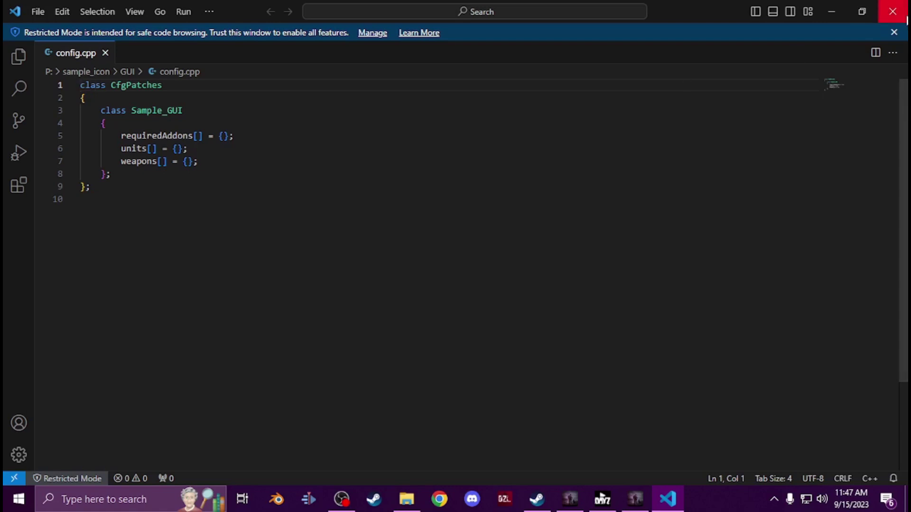
{"action": "key", "text": "alt+Tab"}
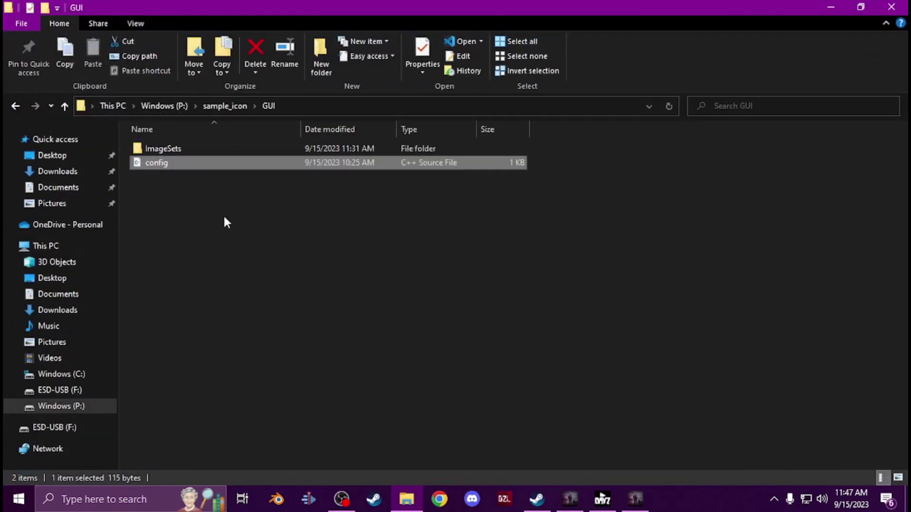
- Find that P:\sample_icon\GUI\ImageSets is empty, then bring the Steam library forward
{"action": "double_click", "coordinate": [187, 149]}
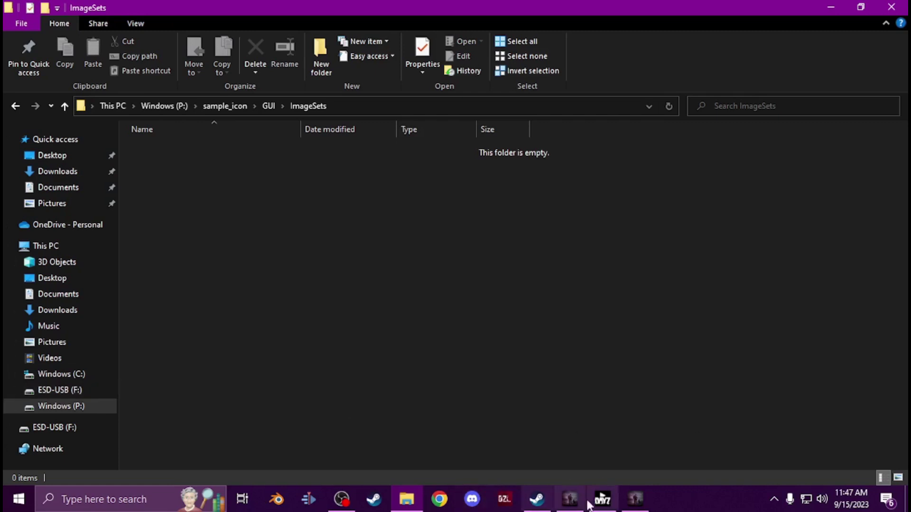
{"action": "left_click", "coordinate": [537, 499]}
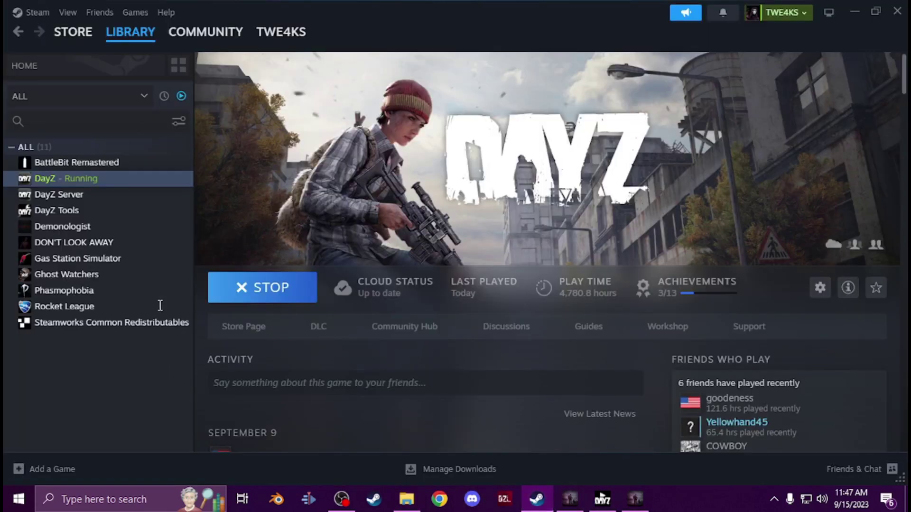
- Start DayZ Tools' Tex View from Steam and show the Pictures folder holding sample_icon
{"action": "left_click", "coordinate": [88, 209]}
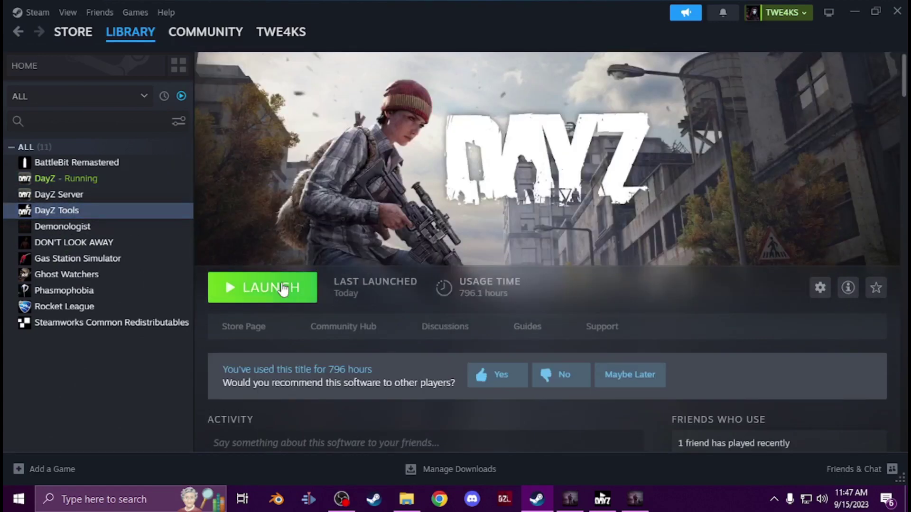
{"action": "left_click", "coordinate": [298, 285]}
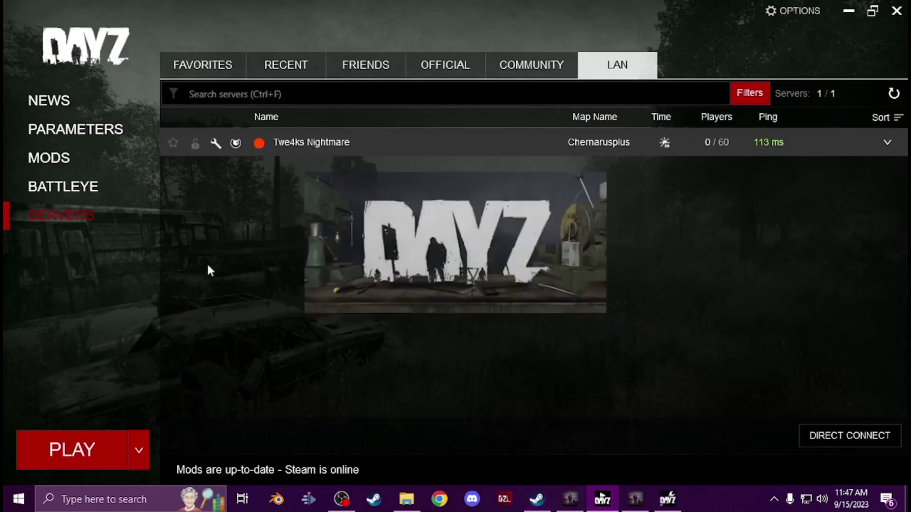
{"action": "left_click", "coordinate": [301, 279]}
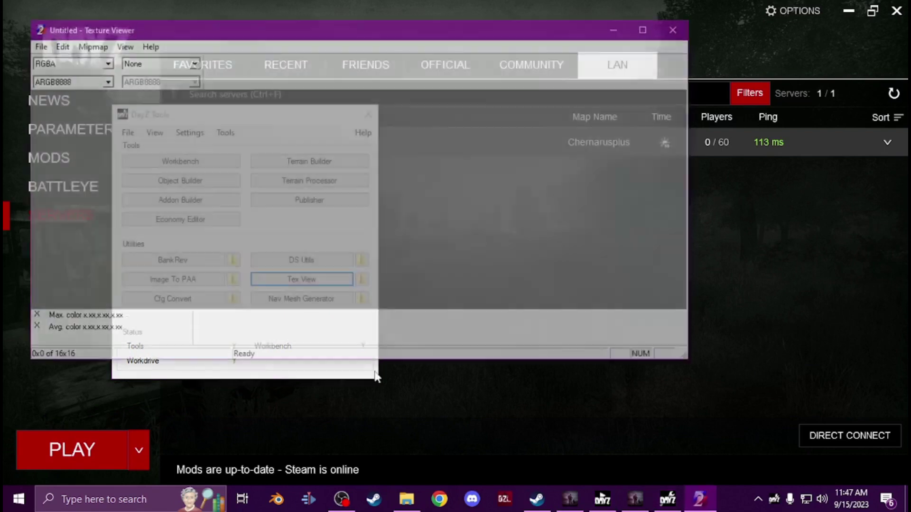
{"action": "left_click", "coordinate": [406, 499]}
{"action": "left_click", "coordinate": [52, 342]}
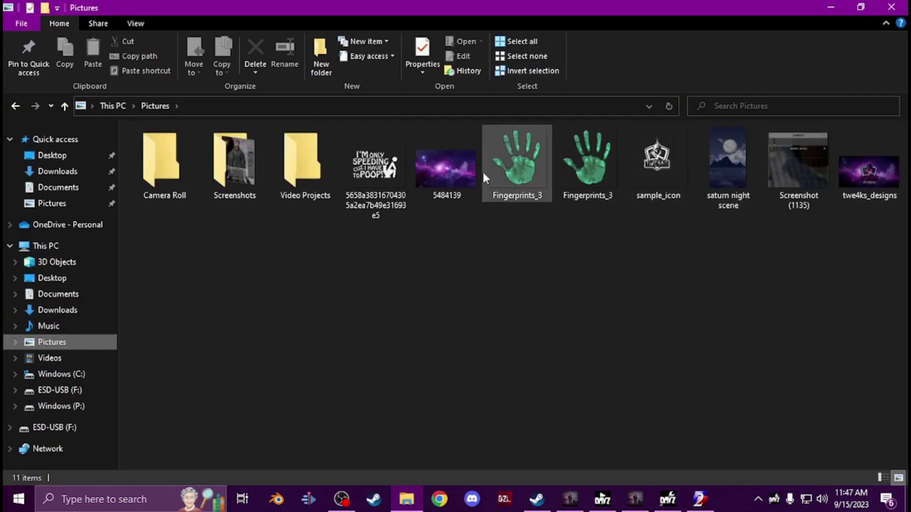
- Load sample_icon into Texture Viewer and point Save As at P:\sample_icon\GUI\ImageSets
{"action": "left_click_drag", "start_coordinate": [673, 154], "coordinate": [266, 217]}
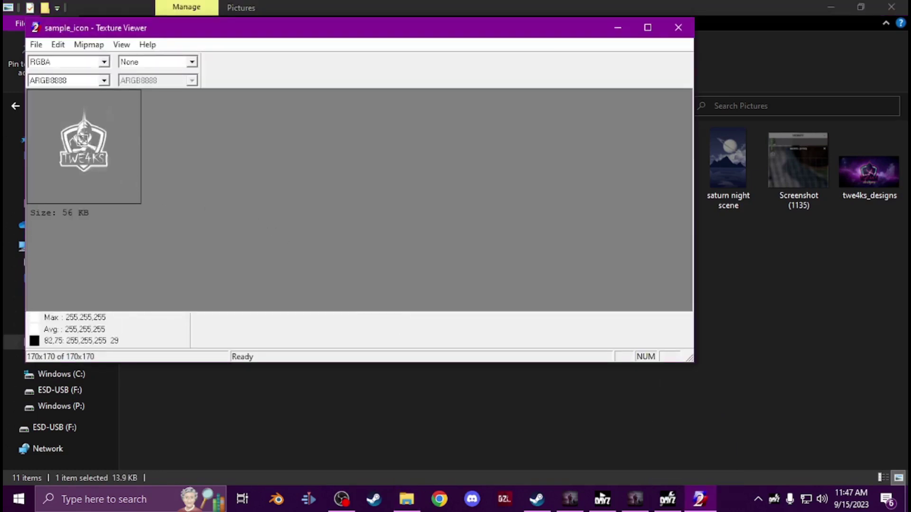
{"action": "left_click", "coordinate": [36, 44]}
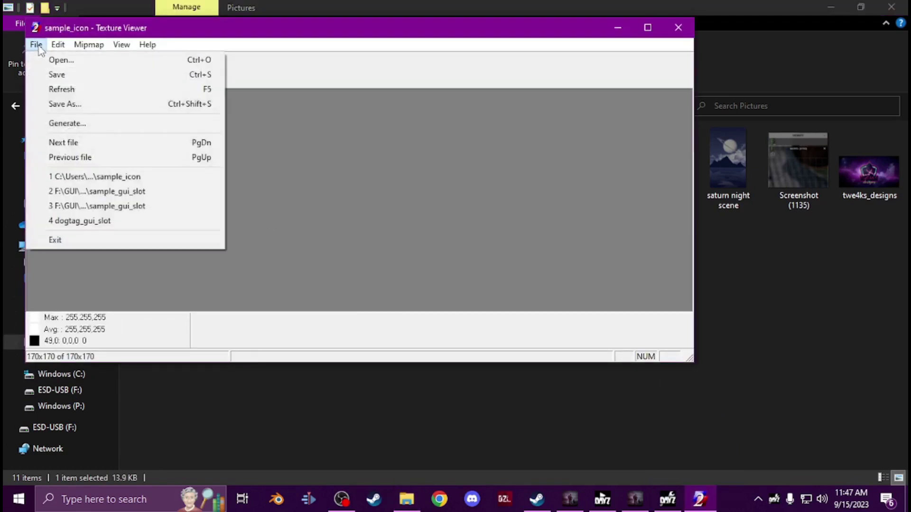
{"action": "left_click", "coordinate": [85, 100]}
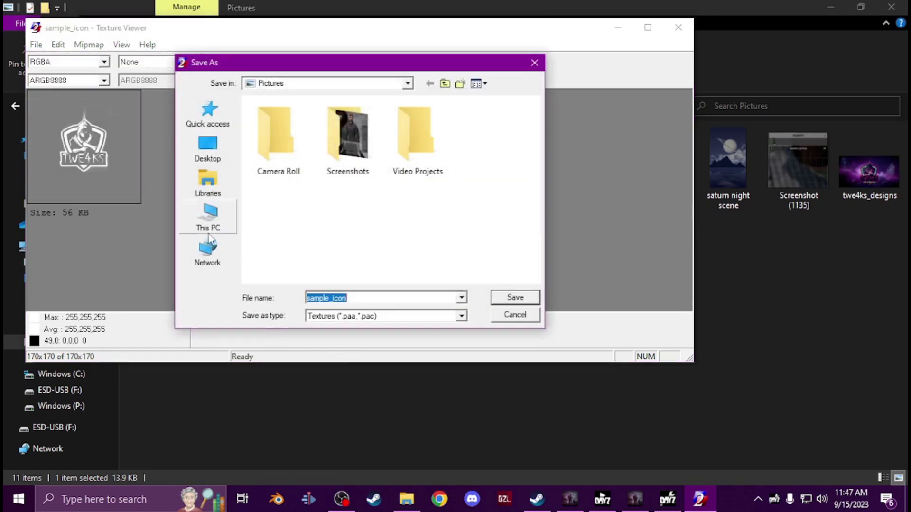
{"action": "left_click", "coordinate": [208, 215]}
{"action": "double_click", "coordinate": [308, 271]}
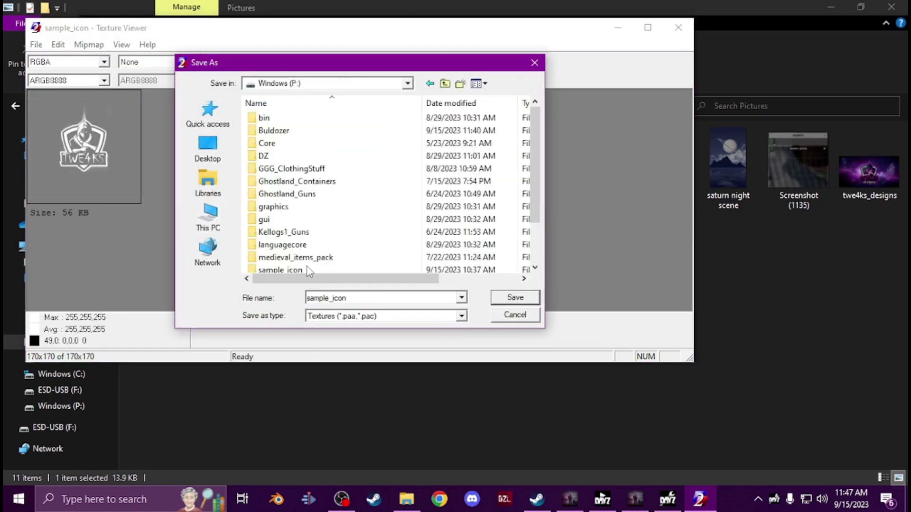
{"action": "scroll", "coordinate": [313, 204], "scroll_direction": "down", "scroll_amount": 1}
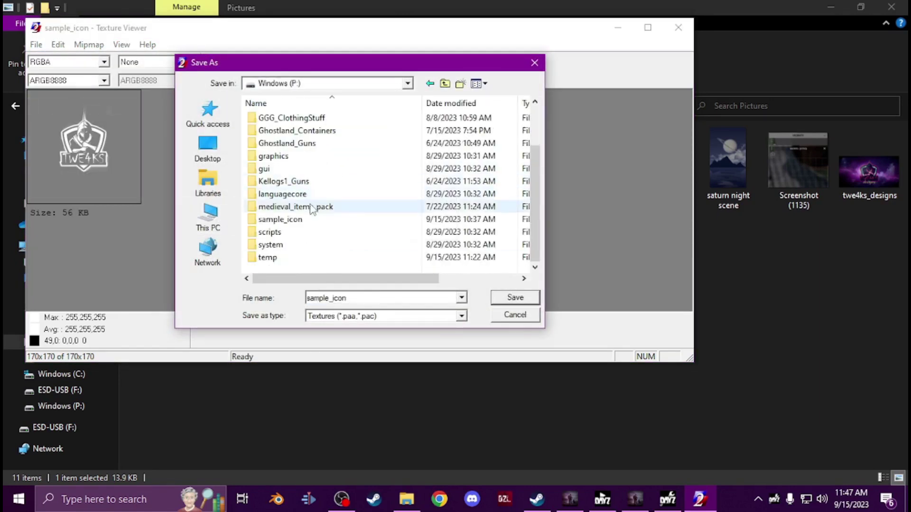
{"action": "double_click", "coordinate": [295, 221]}
{"action": "double_click", "coordinate": [277, 132]}
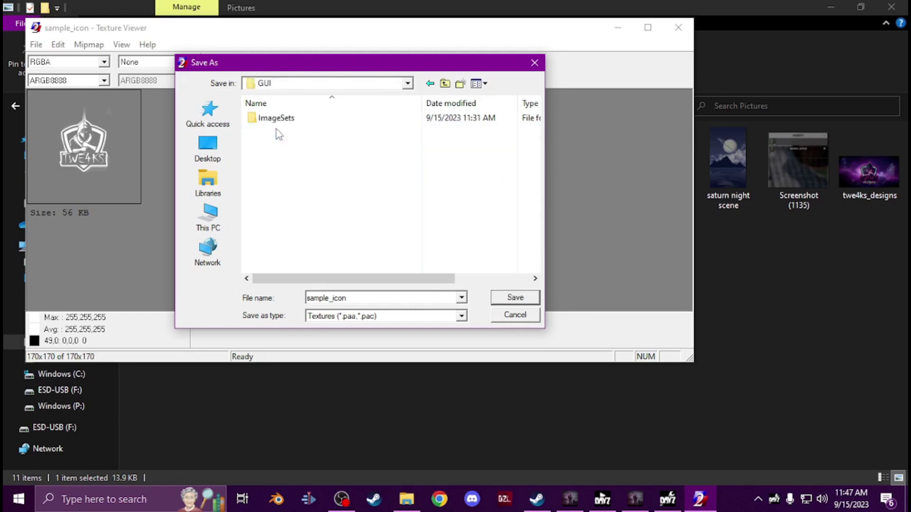
{"action": "double_click", "coordinate": [283, 122]}
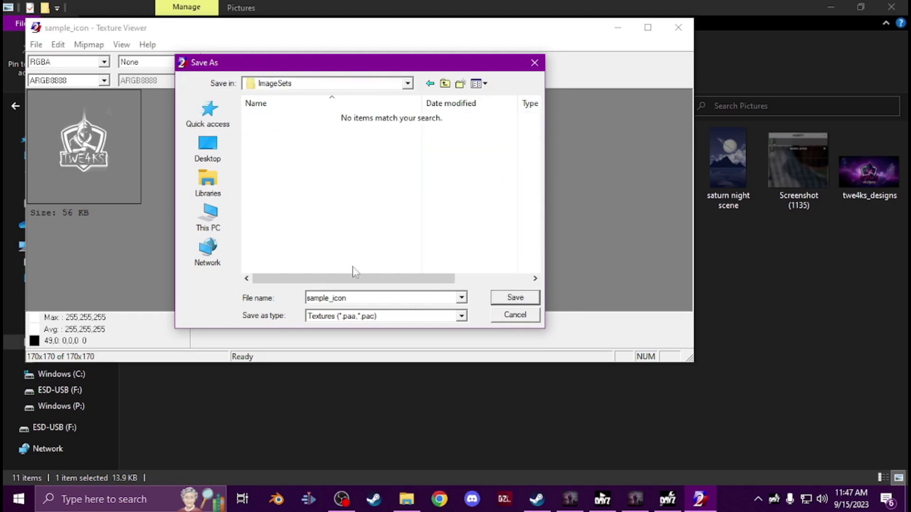
- Save it as sample_icon.tga using All Files (*.*), then close Texture Viewer
{"action": "double_click", "coordinate": [358, 299]}
{"action": "left_click", "coordinate": [358, 299]}
{"action": "left_click", "coordinate": [358, 316]}
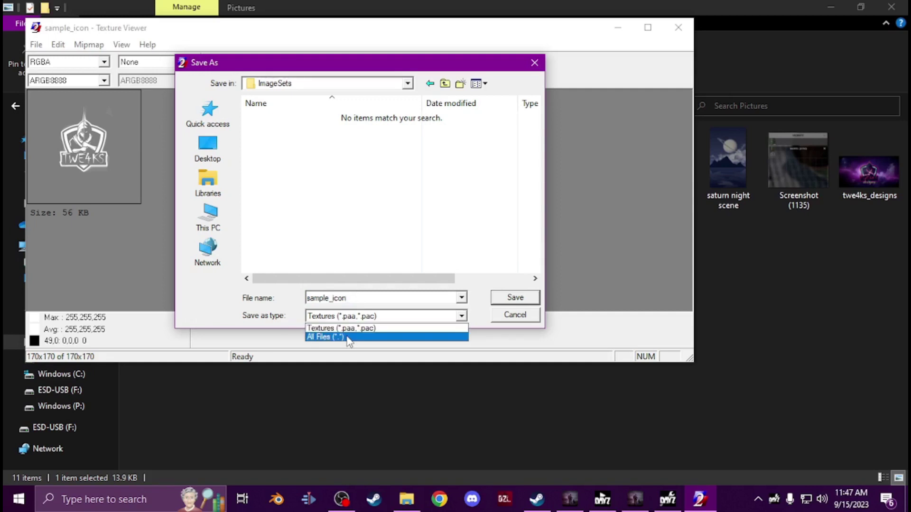
{"action": "left_click", "coordinate": [349, 337]}
{"action": "double_click", "coordinate": [365, 297]}
{"action": "left_click", "coordinate": [365, 297]}
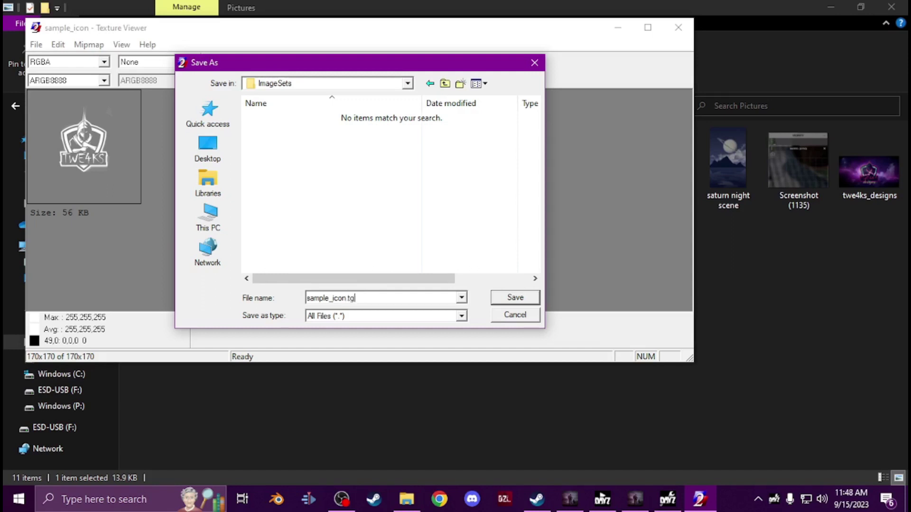
{"action": "key", "text": "Return"}
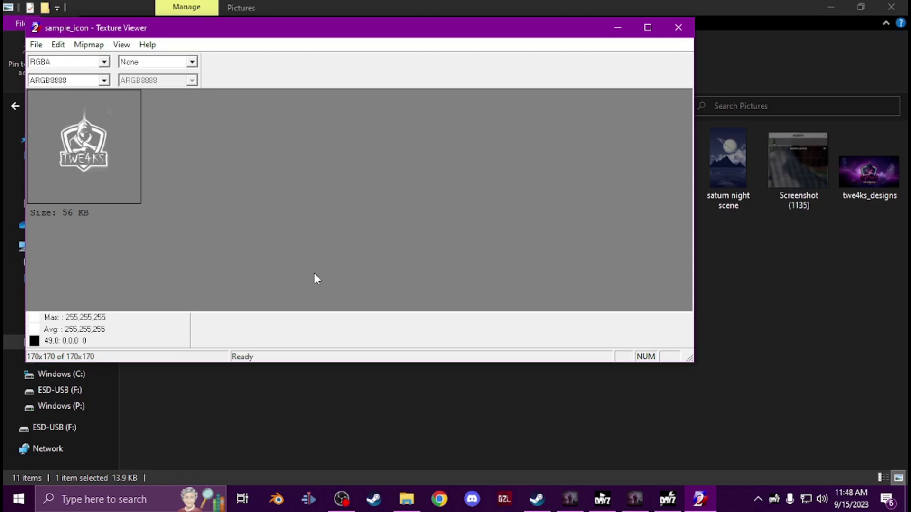
{"action": "left_click", "coordinate": [682, 27]}
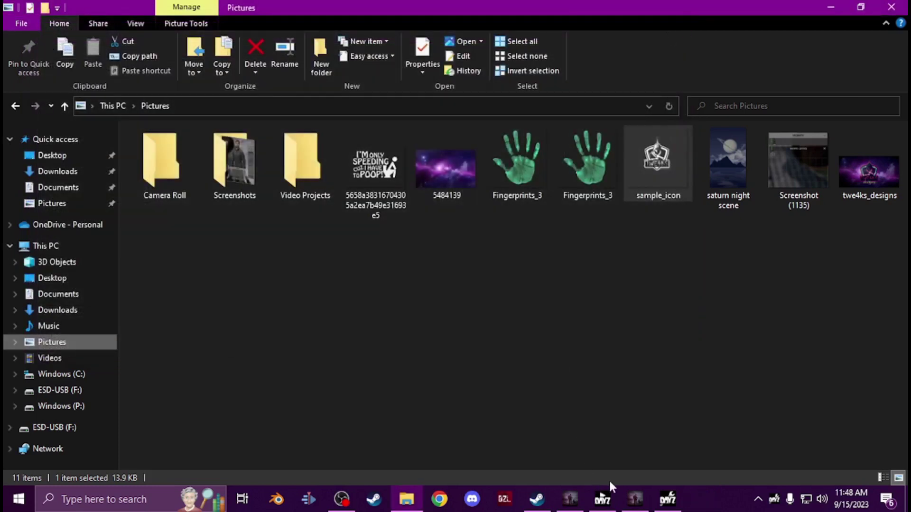
- Launch Workbench, drag sample_icon from GUI\ImageSets into the EDDS folder, and preview sample_icon.edds
{"action": "left_click", "coordinate": [891, 6]}
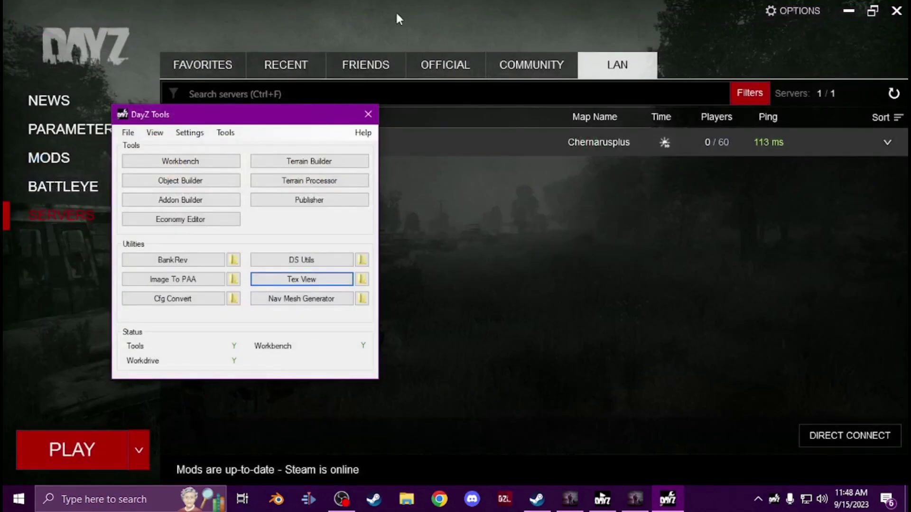
{"action": "left_click", "coordinate": [226, 163]}
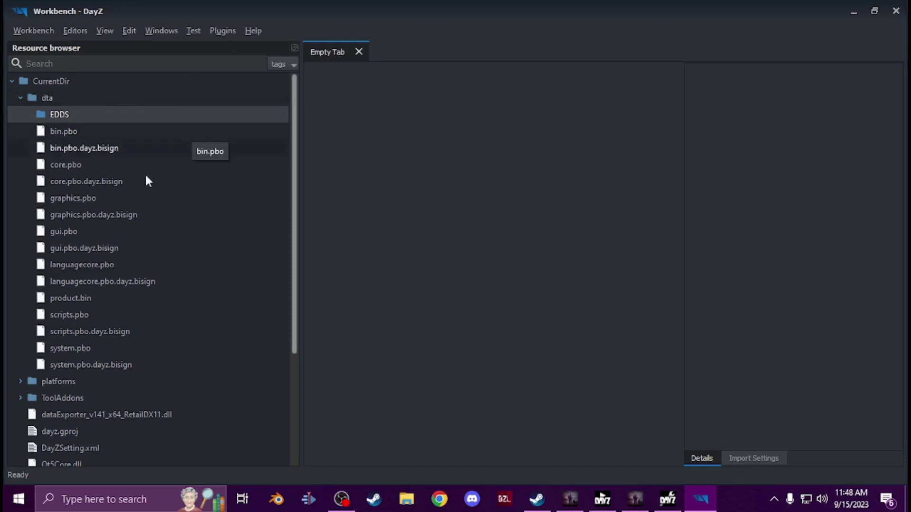
{"action": "left_click", "coordinate": [408, 503]}
{"action": "left_click", "coordinate": [84, 405]}
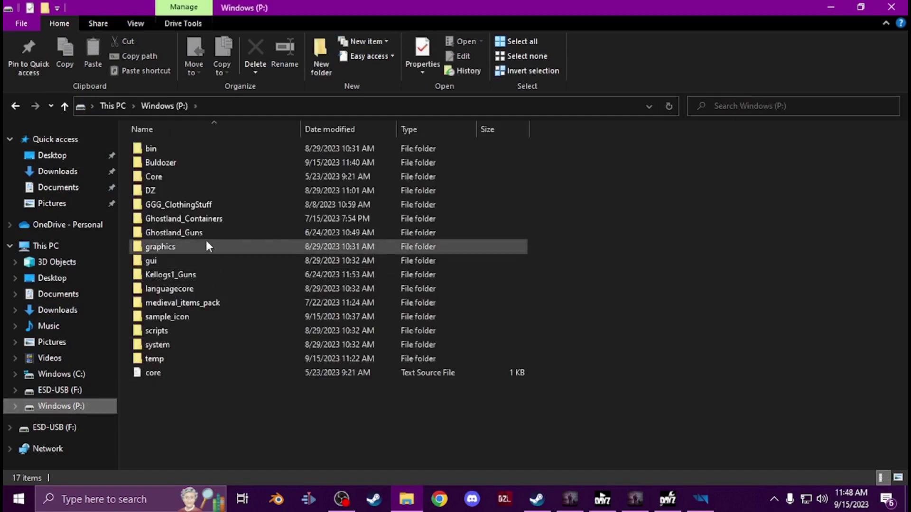
{"action": "double_click", "coordinate": [199, 317]}
{"action": "double_click", "coordinate": [175, 158]}
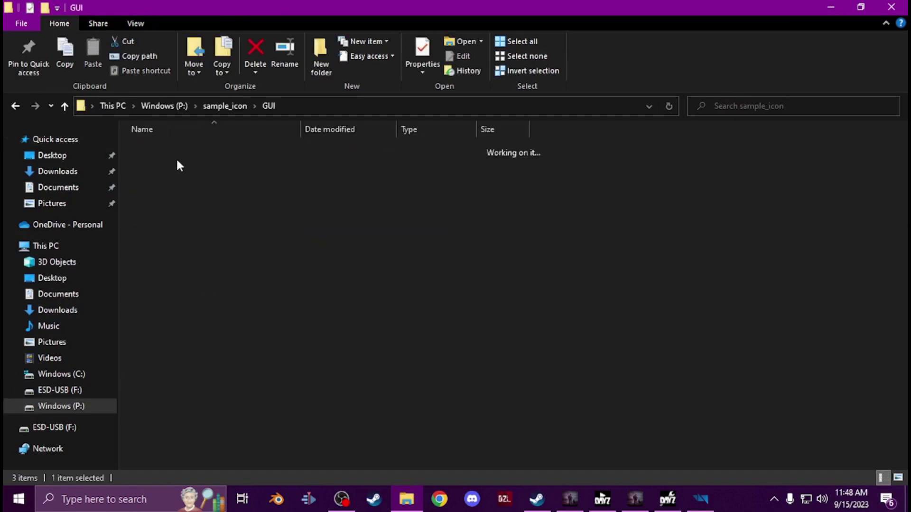
{"action": "double_click", "coordinate": [187, 150]}
{"action": "left_click_drag", "start_coordinate": [175, 148], "coordinate": [78, 113]}
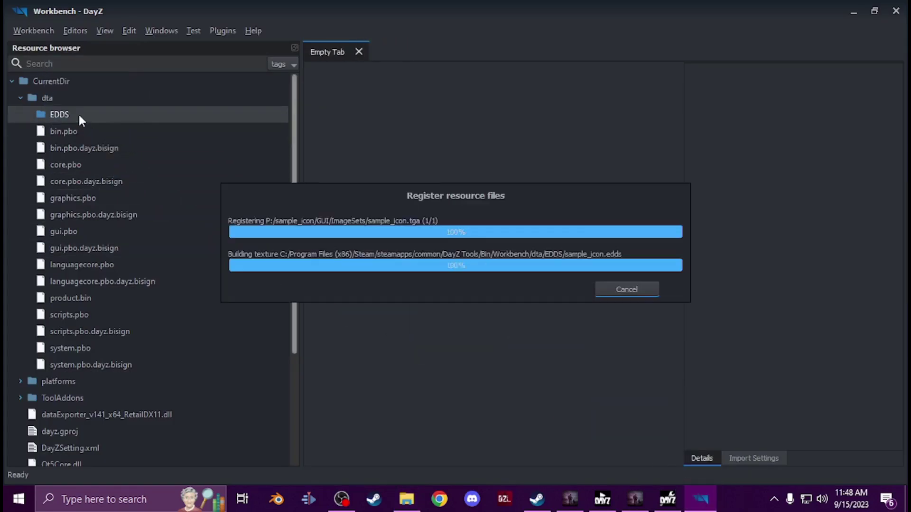
{"action": "left_click", "coordinate": [103, 124]}
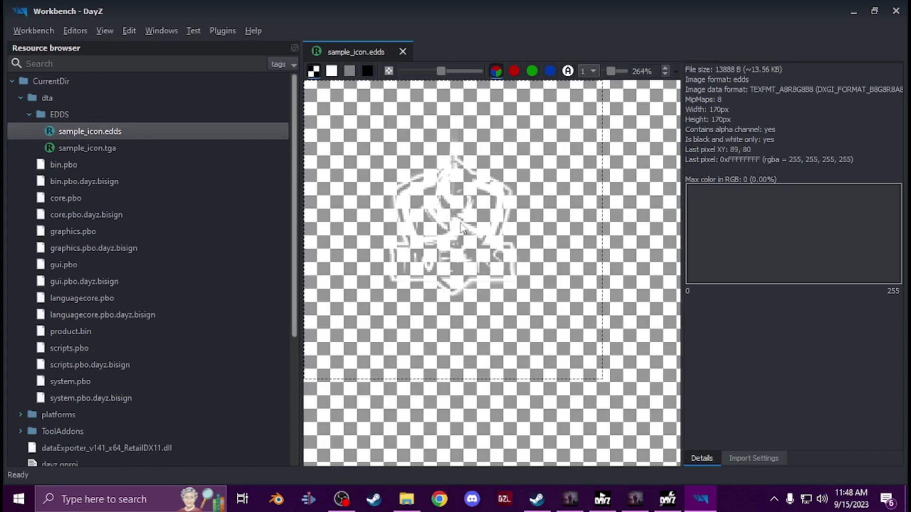
- Paste a copy of sample_icon.edds from its file location into the ImageSets folder
{"action": "right_click", "coordinate": [68, 129]}
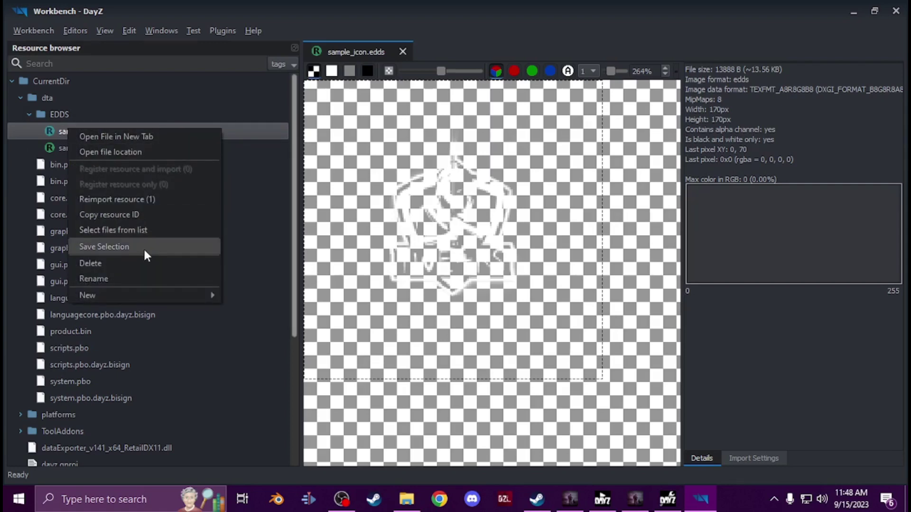
{"action": "left_click", "coordinate": [105, 153]}
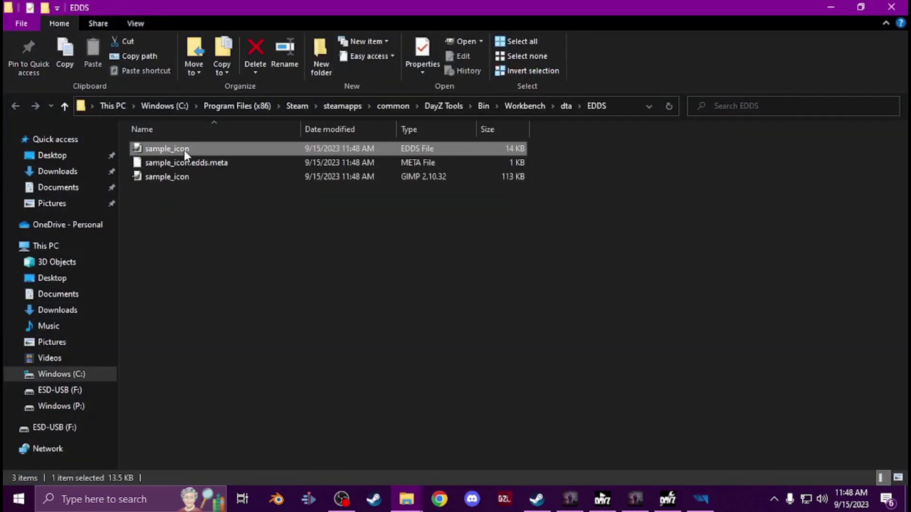
{"action": "mouse_move", "coordinate": [413, 505]}
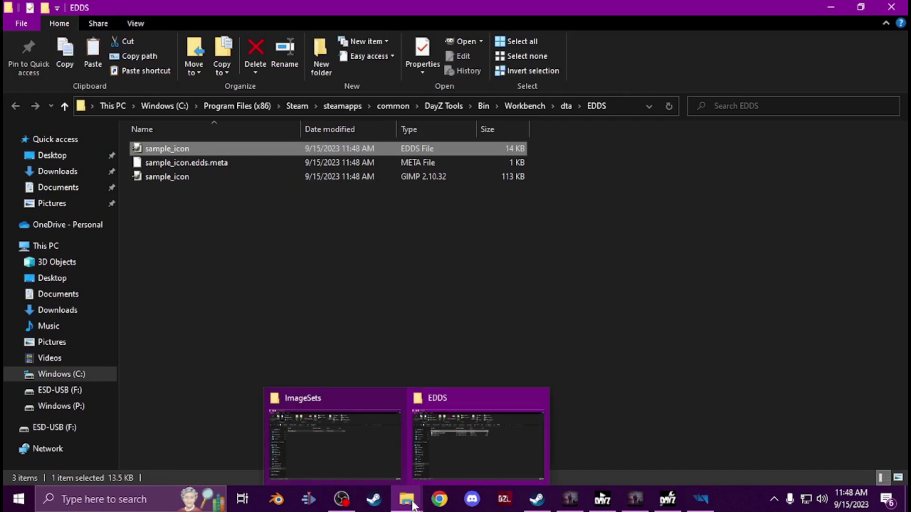
{"action": "left_click", "coordinate": [366, 443]}
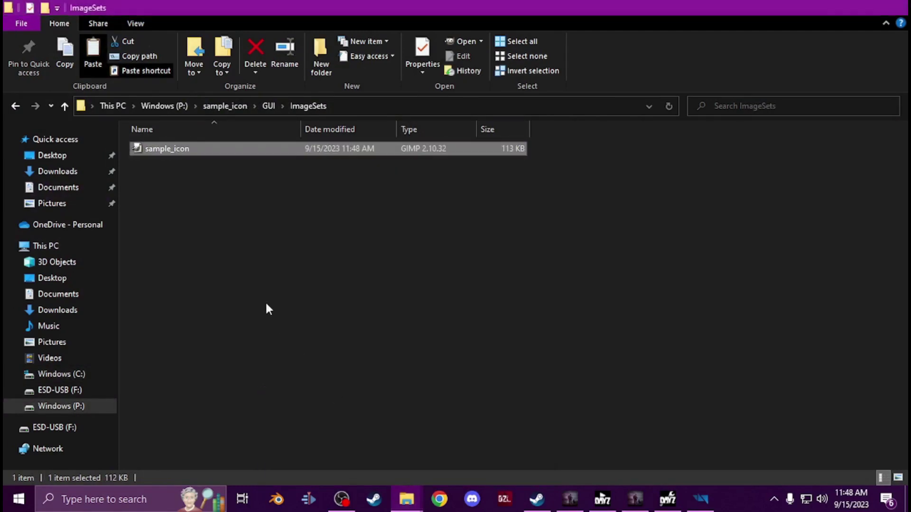
{"action": "left_click", "coordinate": [255, 278]}
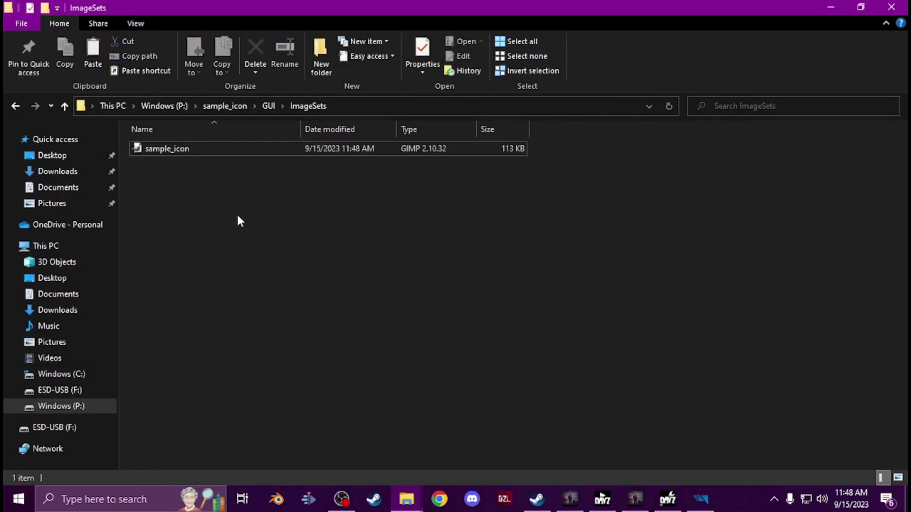
{"action": "key", "text": "ctrl+v"}
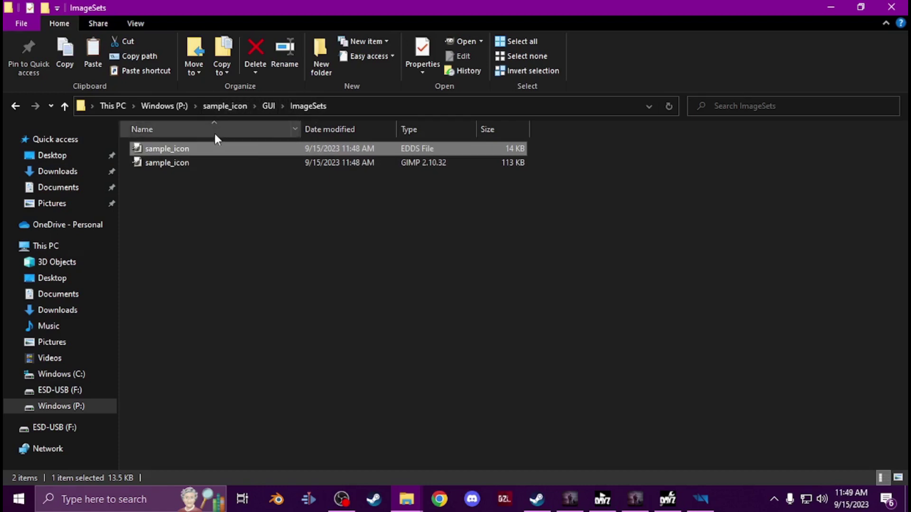
- Permanently delete the old GIMP-type sample_icon file from ImageSets
{"action": "left_click", "coordinate": [197, 163]}
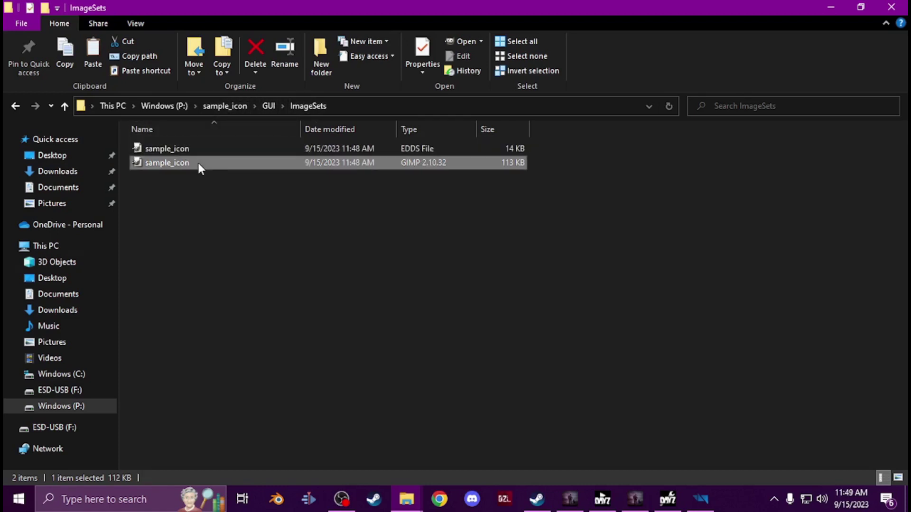
{"action": "right_click", "coordinate": [198, 164]}
{"action": "left_click", "coordinate": [288, 337]}
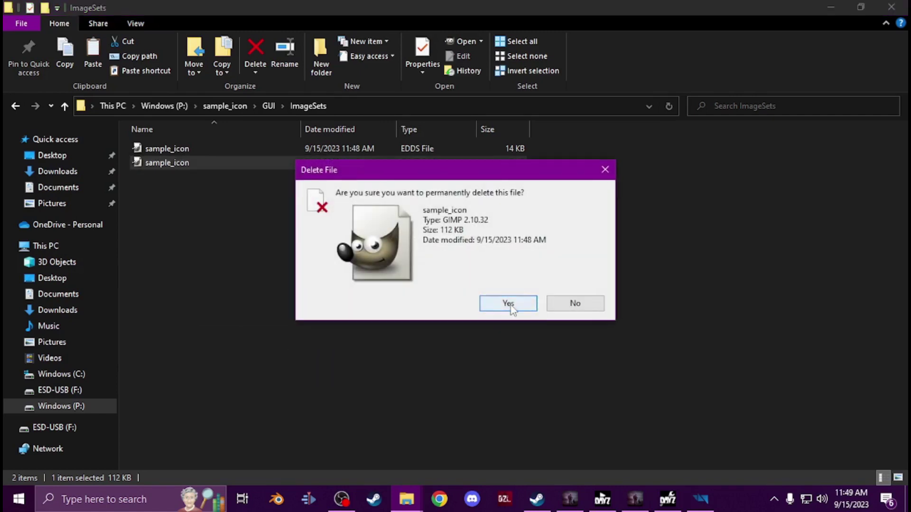
{"action": "left_click", "coordinate": [507, 303]}
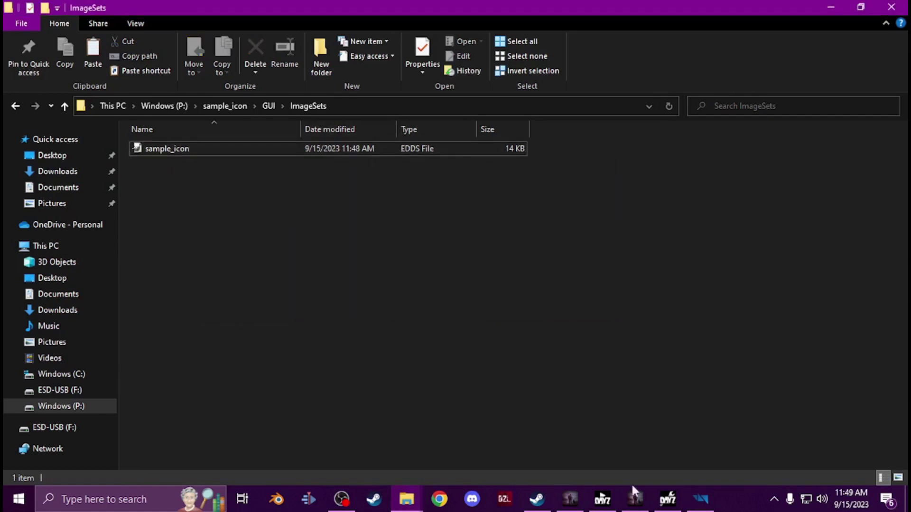
{"action": "left_click", "coordinate": [701, 499]}
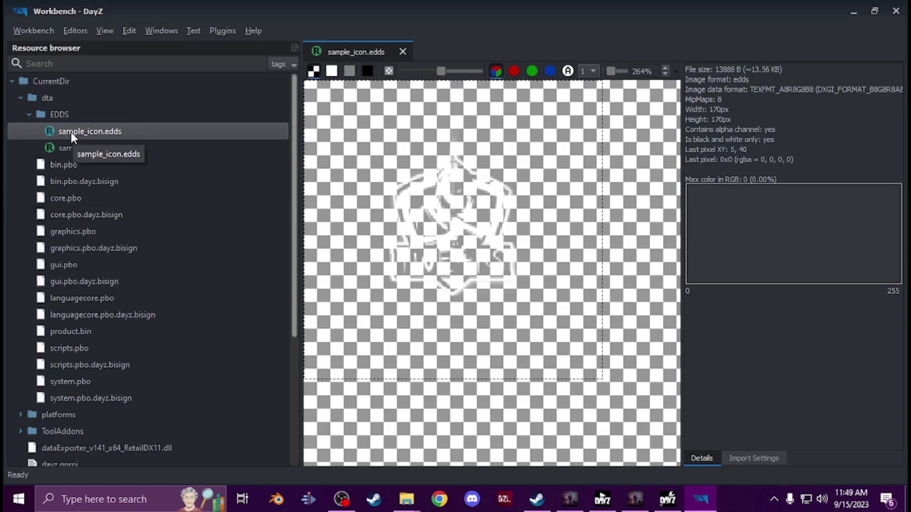
- Create a new GUI image atlas named sample_icon.imageset next to sample_icon.edds
{"action": "right_click", "coordinate": [107, 130]}
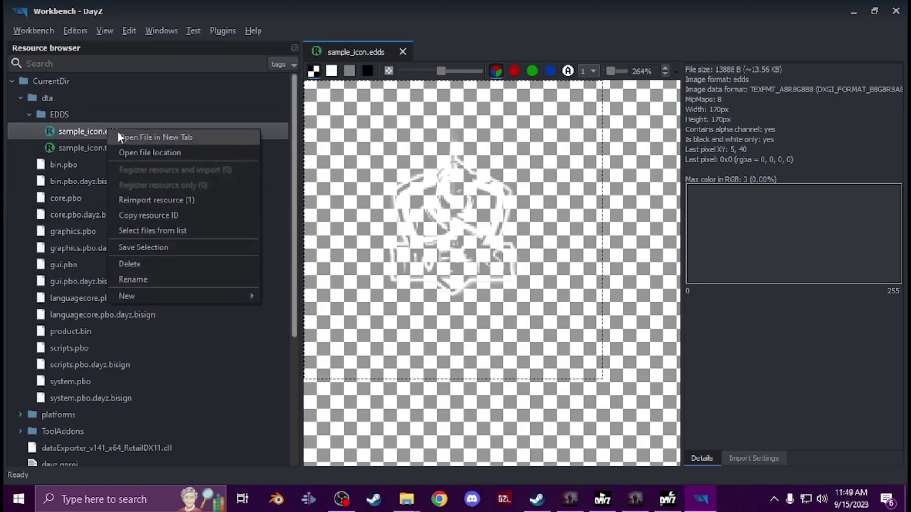
{"action": "right_click", "coordinate": [61, 118]}
{"action": "right_click", "coordinate": [52, 124]}
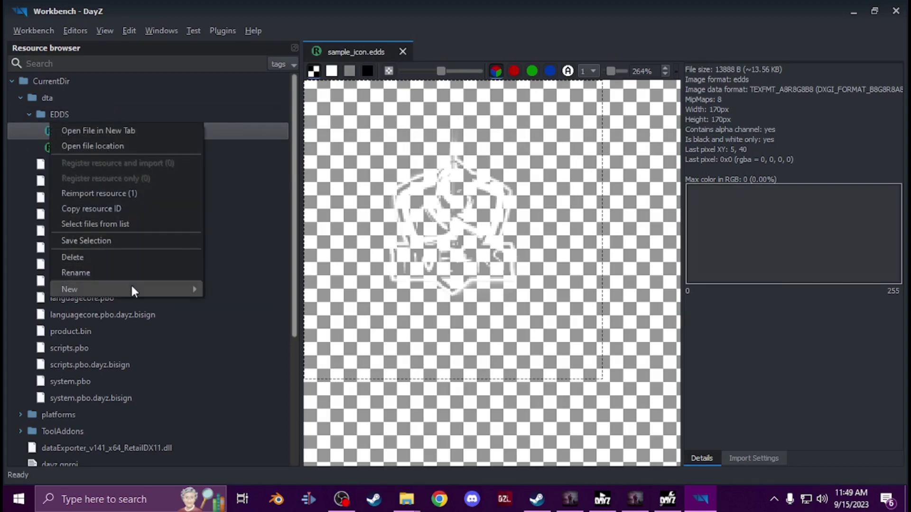
{"action": "mouse_move", "coordinate": [133, 287]}
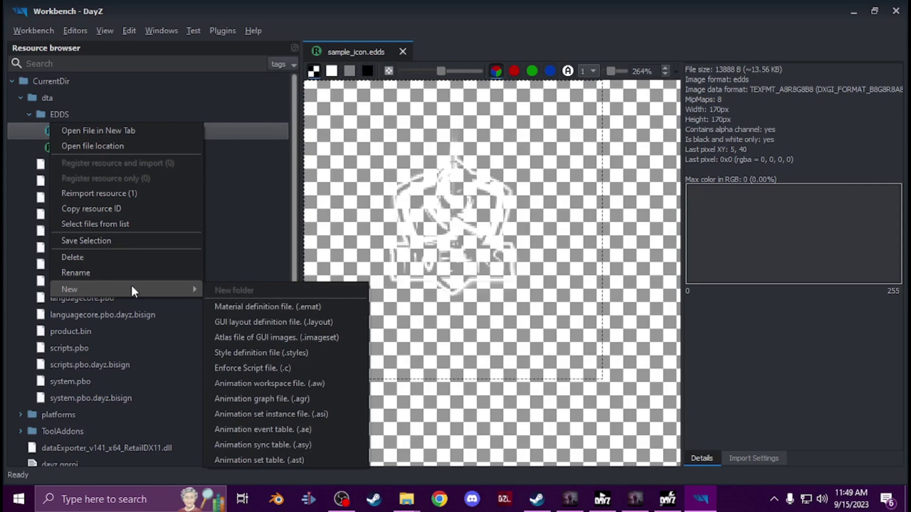
{"action": "left_click", "coordinate": [263, 343]}
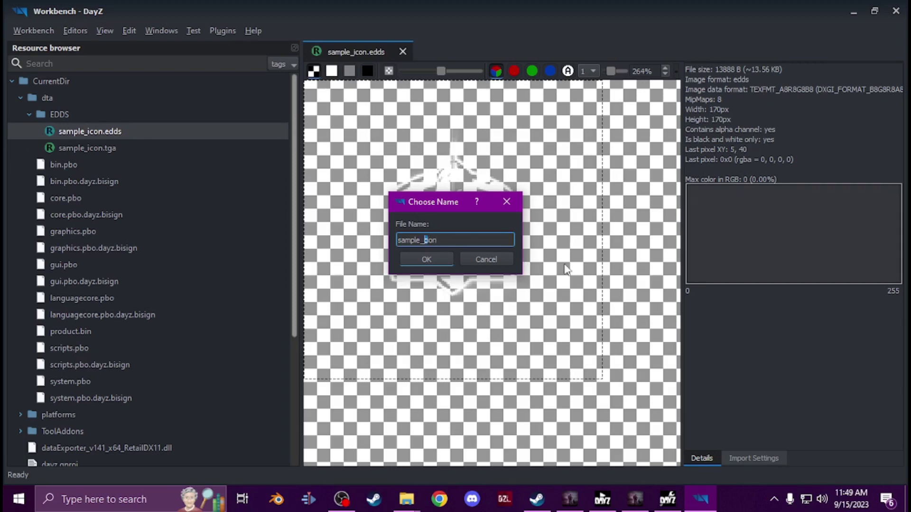
{"action": "type", "text": "i"}
{"action": "left_click", "coordinate": [442, 257]}
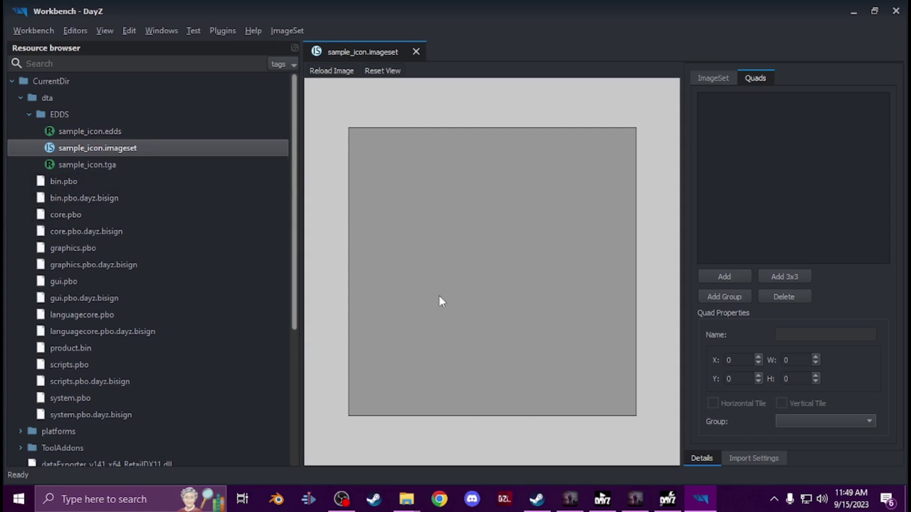
- Assign dta/EDDS/sample_icon.edds as the imageset's texture in its general settings
{"action": "left_click", "coordinate": [710, 79]}
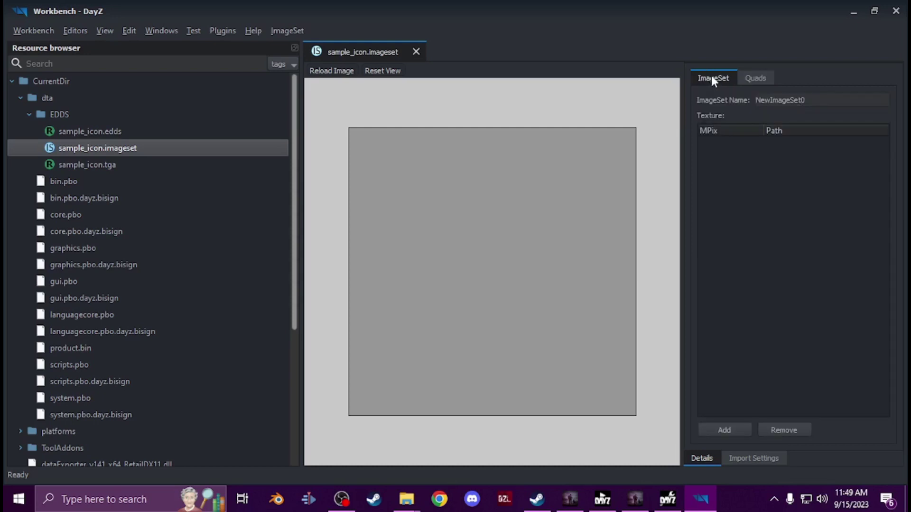
{"action": "left_click", "coordinate": [743, 431]}
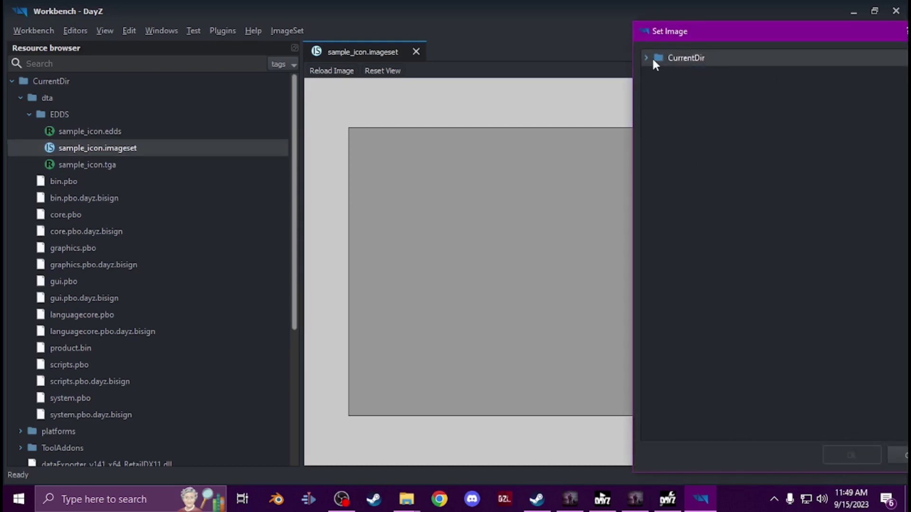
{"action": "left_click", "coordinate": [646, 58]}
{"action": "left_click", "coordinate": [656, 75]}
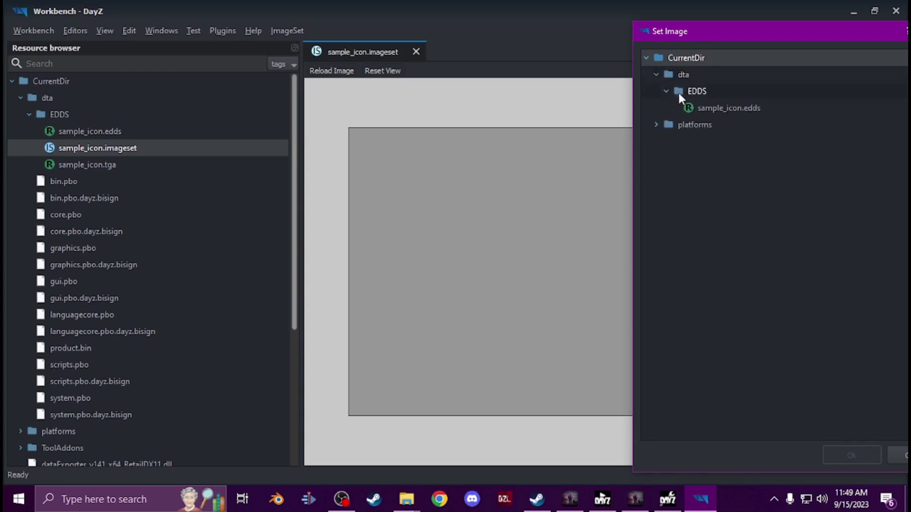
{"action": "left_click", "coordinate": [720, 113]}
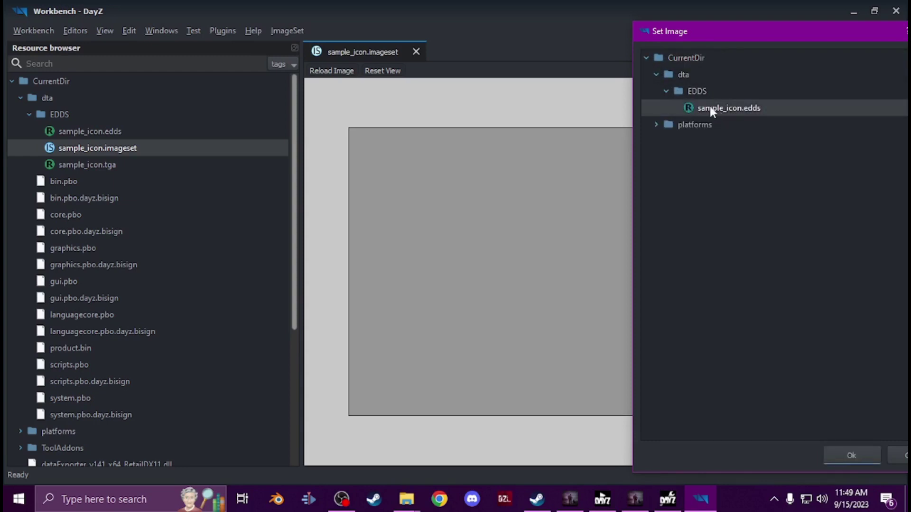
{"action": "left_click", "coordinate": [857, 459]}
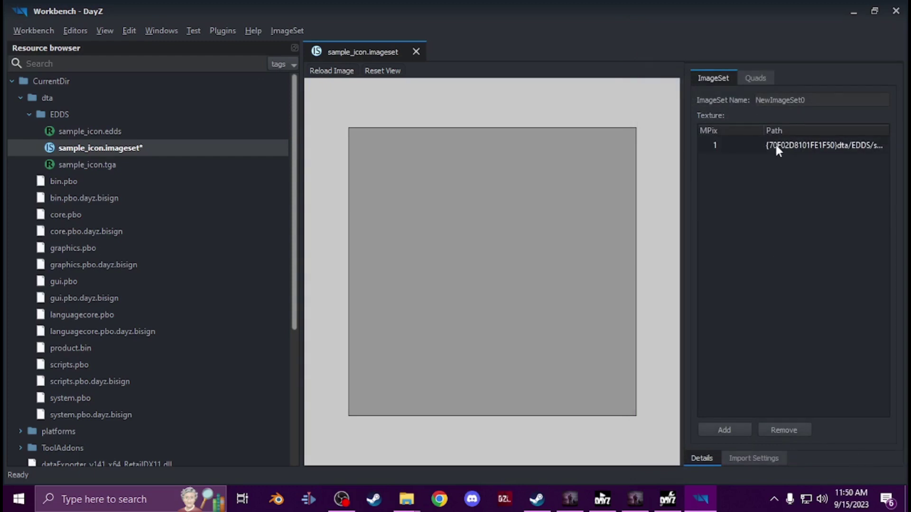
{"action": "left_click", "coordinate": [756, 78]}
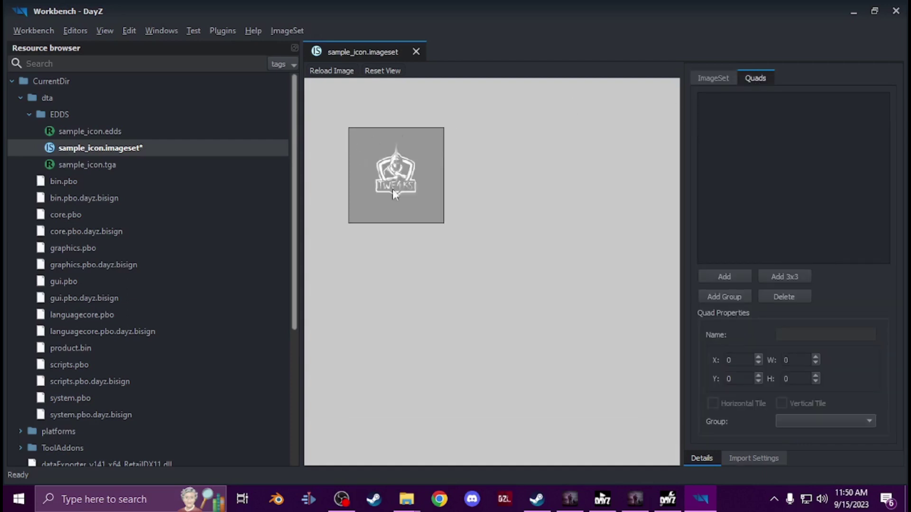
- Add a quad named sample_icon and drag it over the TWE4KS icon
{"action": "left_click", "coordinate": [729, 276]}
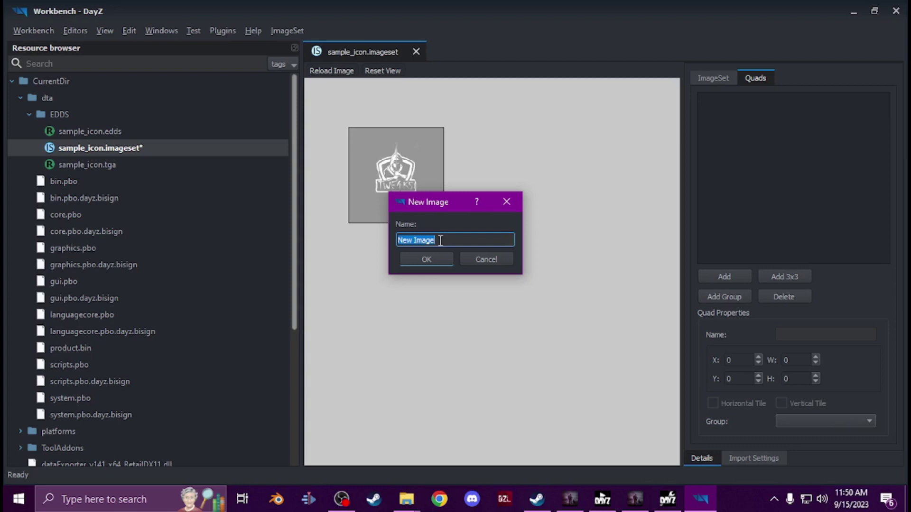
{"action": "type", "text": "sample_icon"}
{"action": "left_click", "coordinate": [441, 261]}
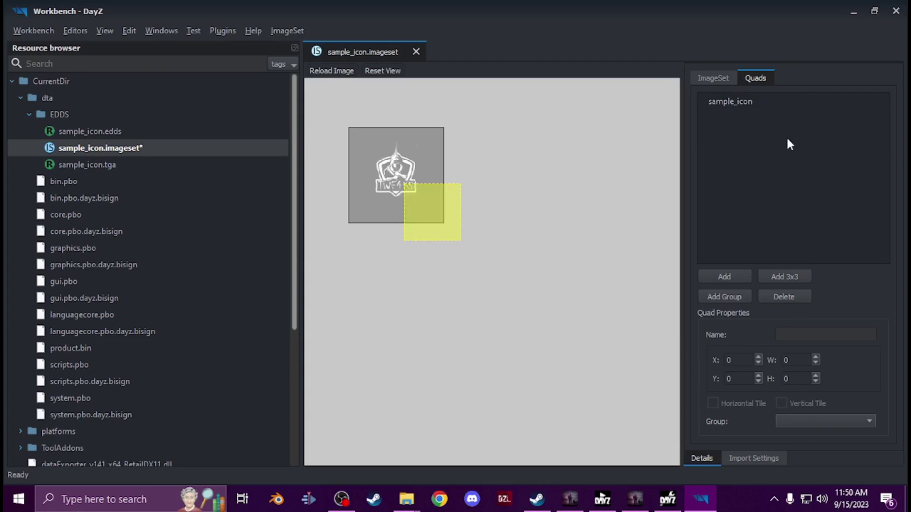
{"action": "left_click_drag", "start_coordinate": [432, 205], "coordinate": [394, 163]}
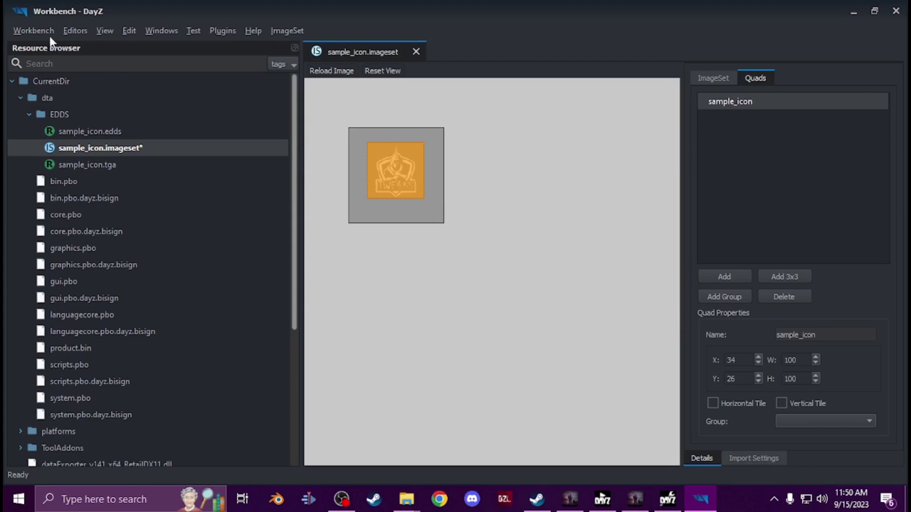
- Save sample_icon.imageset from the Workbench menu
{"action": "left_click", "coordinate": [34, 31]}
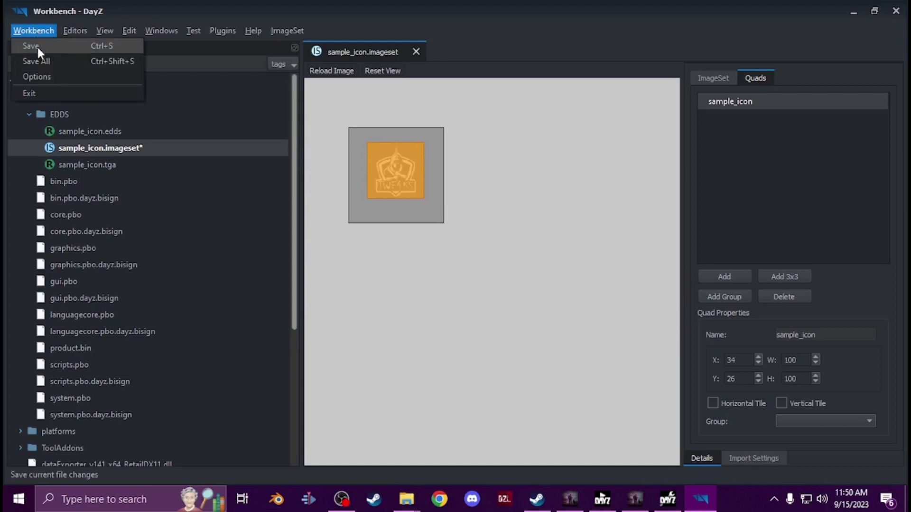
{"action": "left_click", "coordinate": [37, 45]}
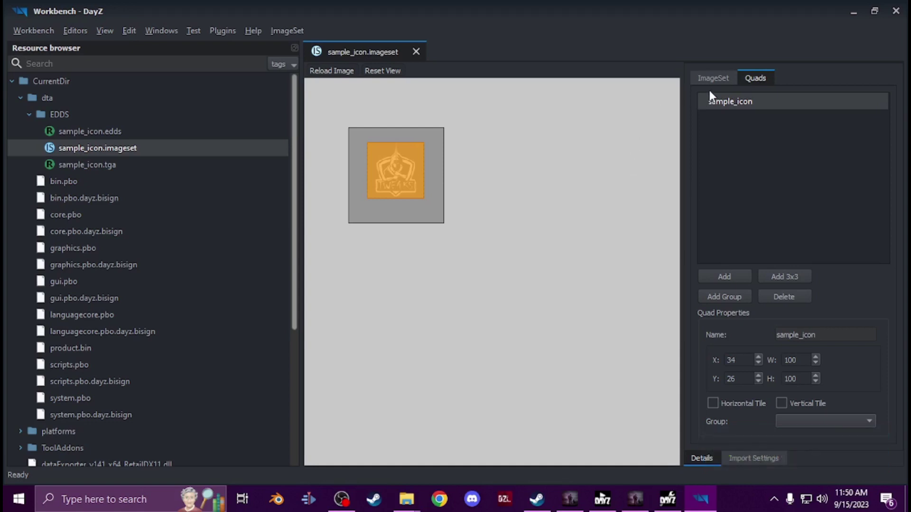
{"action": "left_click", "coordinate": [407, 500]}
{"action": "mouse_move", "coordinate": [457, 452]}
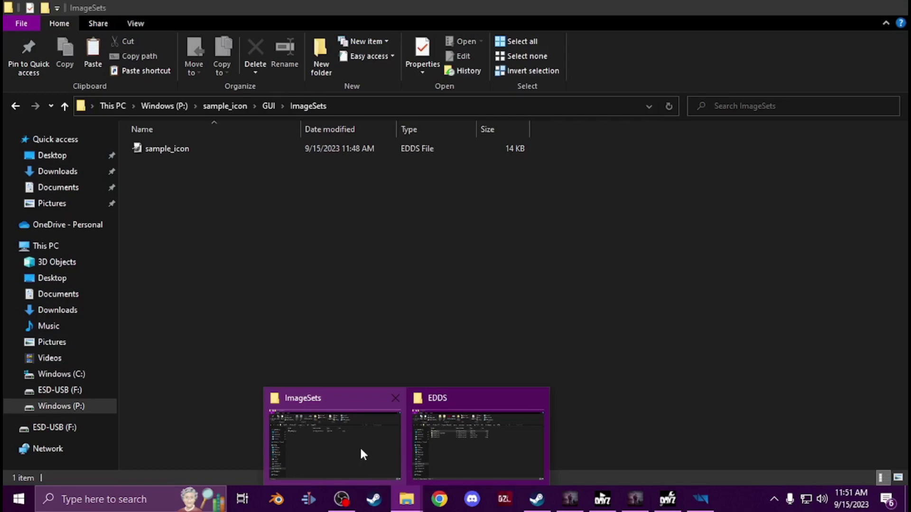
- Open sample_icon.png from the Pictures folder with GIMP
{"action": "left_click", "coordinate": [356, 447]}
{"action": "left_click", "coordinate": [52, 342]}
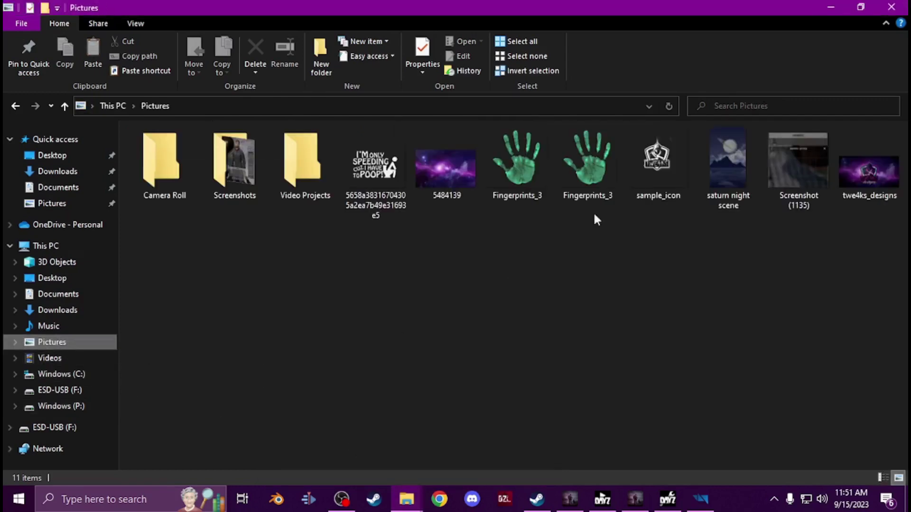
{"action": "right_click", "coordinate": [639, 162]}
{"action": "mouse_move", "coordinate": [715, 322]}
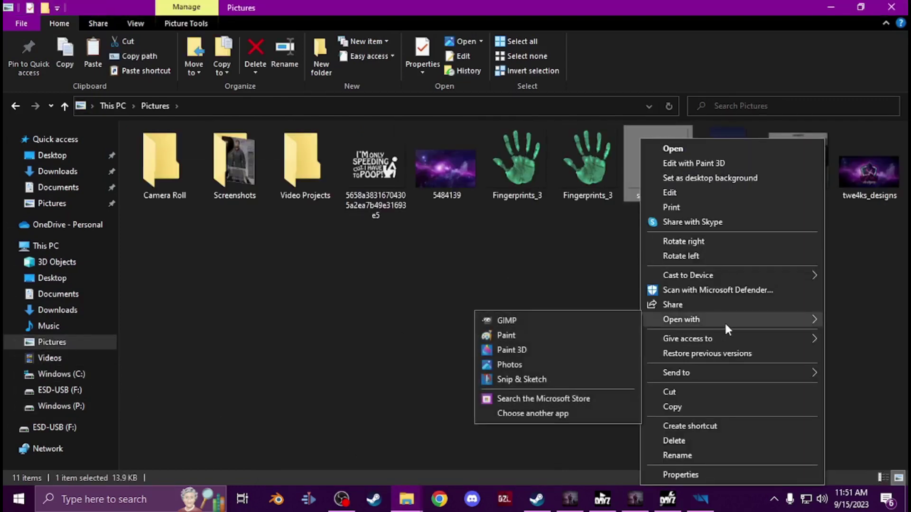
{"action": "left_click", "coordinate": [537, 317]}
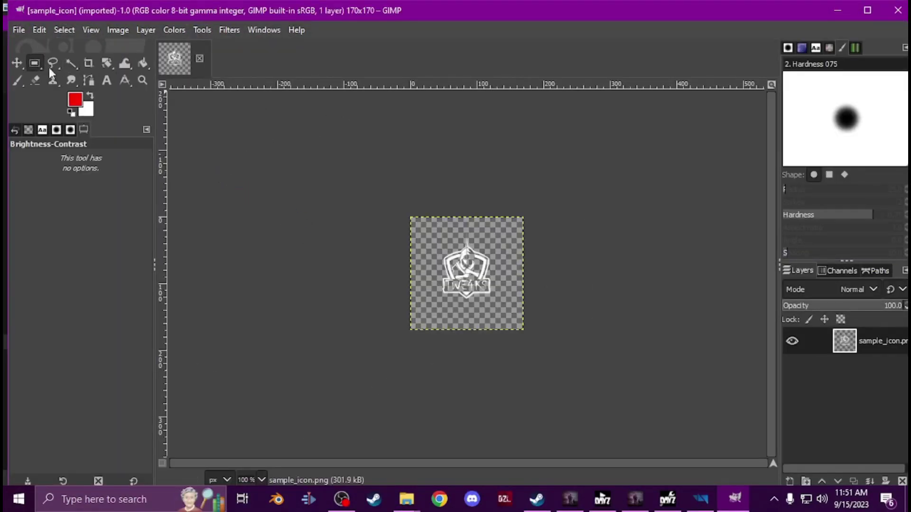
- Enlarge the GIMP canvas to 746×1034 with Image > Canvas Size
{"action": "left_click", "coordinate": [147, 31]}
{"action": "mouse_move", "coordinate": [115, 29]}
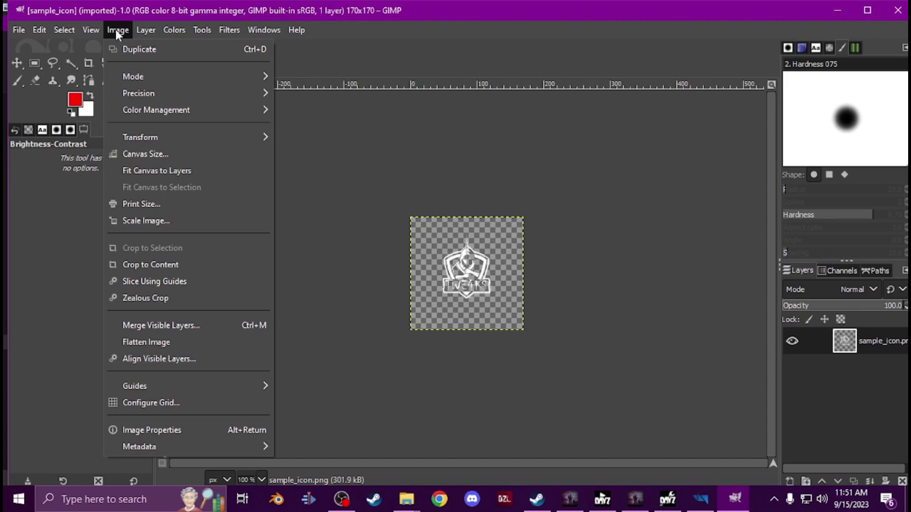
{"action": "left_click", "coordinate": [145, 154]}
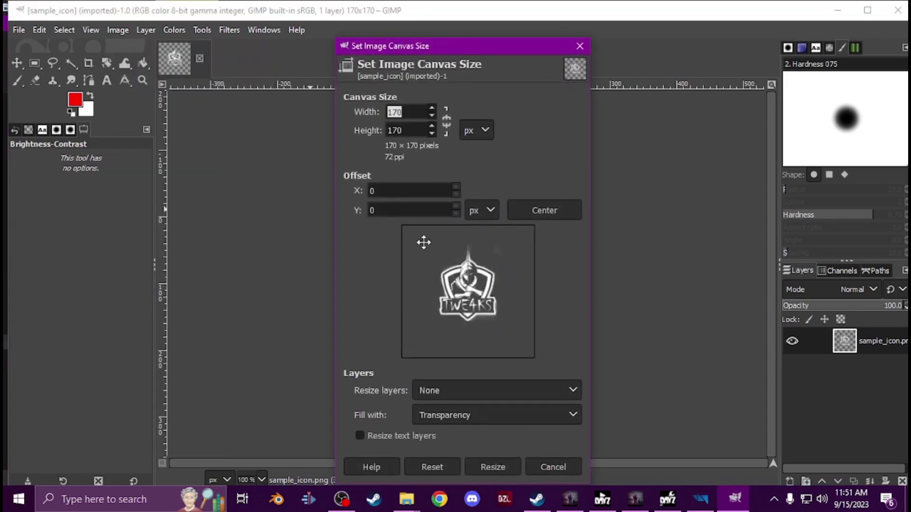
{"action": "left_click", "coordinate": [477, 131]}
{"action": "left_click", "coordinate": [477, 180]}
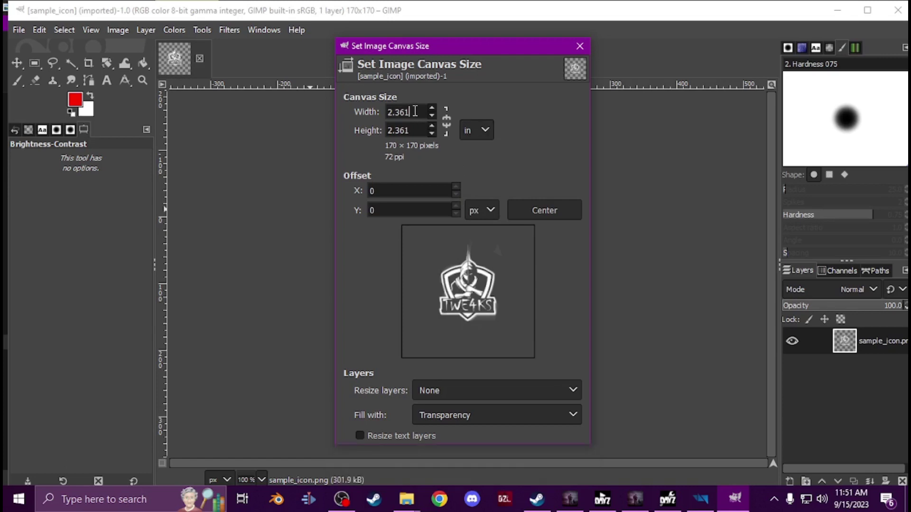
{"action": "scroll", "coordinate": [415, 111], "scroll_direction": "up", "scroll_amount": 8}
{"action": "left_click", "coordinate": [414, 129]}
{"action": "scroll", "coordinate": [414, 129], "scroll_direction": "up", "scroll_amount": 12}
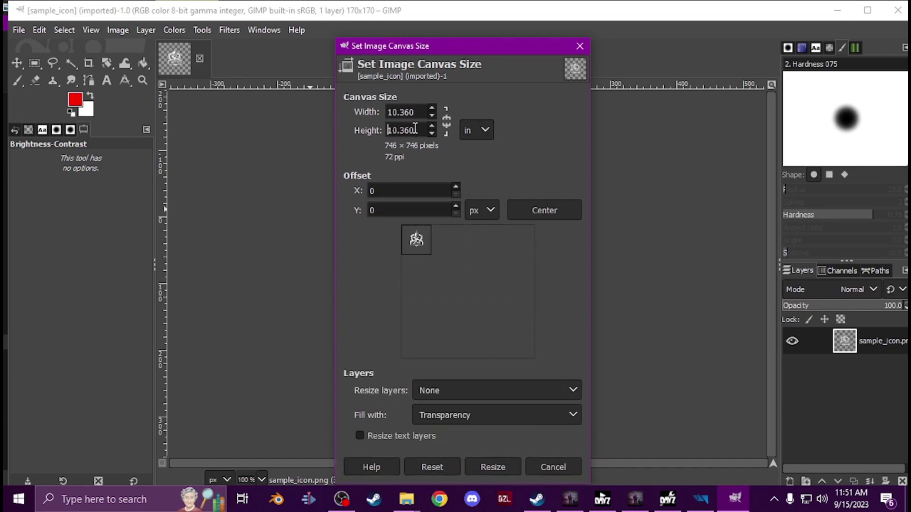
{"action": "left_click", "coordinate": [492, 468]}
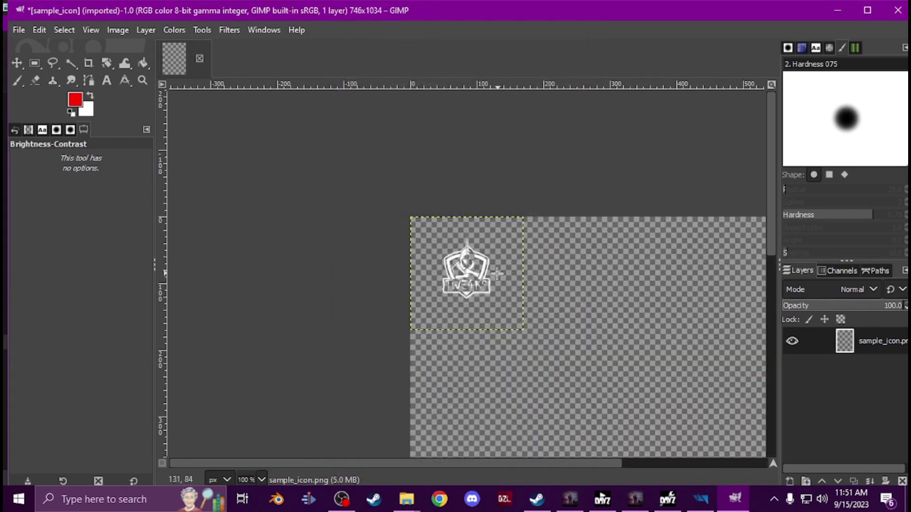
{"action": "scroll", "coordinate": [535, 376], "scroll_direction": "down", "scroll_amount": 5}
{"action": "scroll", "coordinate": [533, 467], "scroll_direction": "left", "scroll_amount": 5}
{"action": "scroll", "coordinate": [427, 290], "scroll_direction": "up", "scroll_amount": 5}
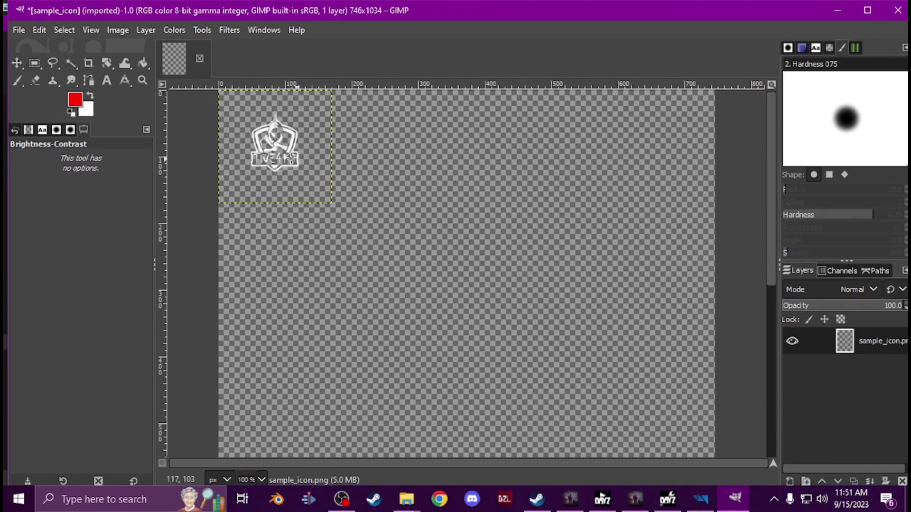
- Rectangle-select the icon, copy and paste it, and turn the paste into a new layer
{"action": "left_click", "coordinate": [17, 64]}
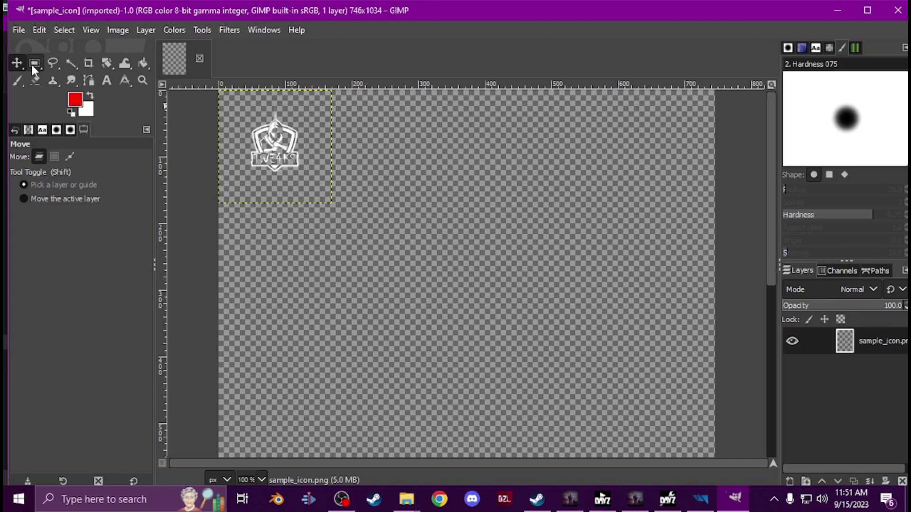
{"action": "left_click", "coordinate": [34, 63]}
{"action": "left_click_drag", "start_coordinate": [318, 186], "coordinate": [231, 94]}
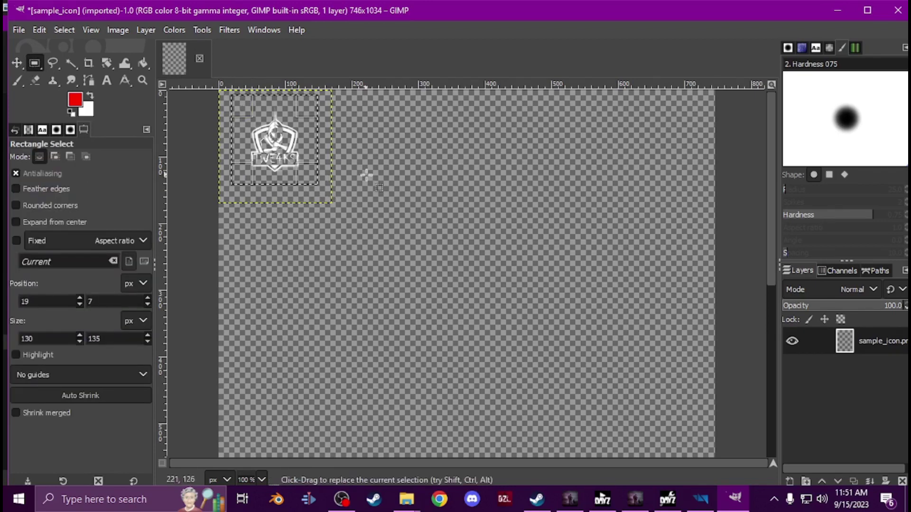
{"action": "key", "text": "ctrl+c"}
{"action": "key", "text": "ctrl+v"}
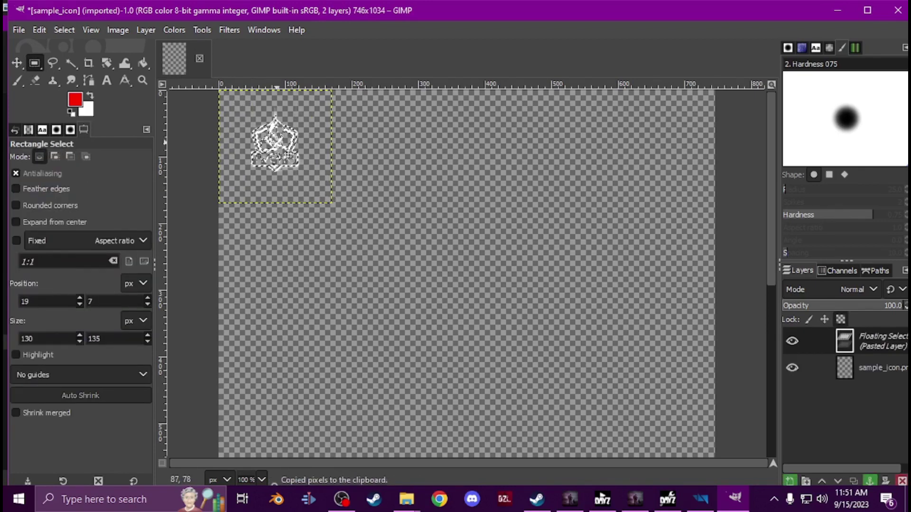
{"action": "right_click", "coordinate": [875, 374]}
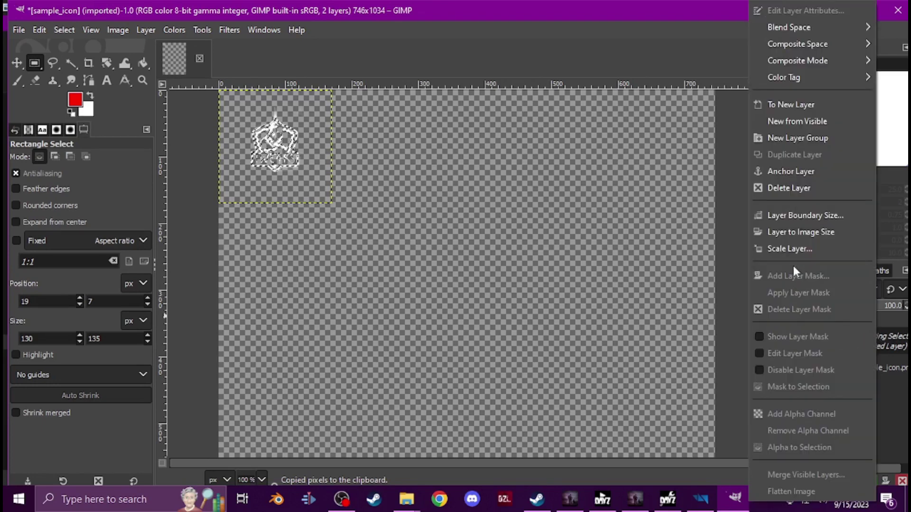
{"action": "left_click", "coordinate": [791, 107]}
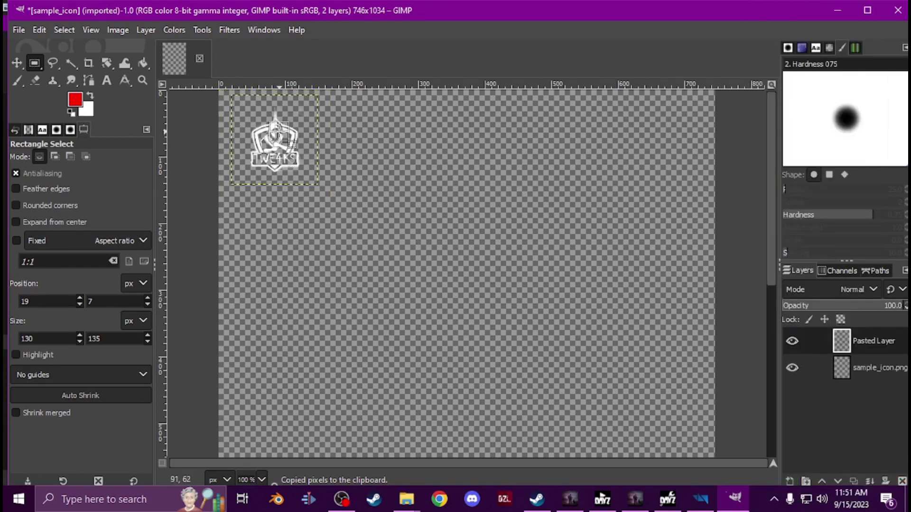
- Clear the selection and move the icon copy to the right of the original
{"action": "left_click_drag", "start_coordinate": [326, 138], "coordinate": [273, 129]}
{"action": "key", "text": "m"}
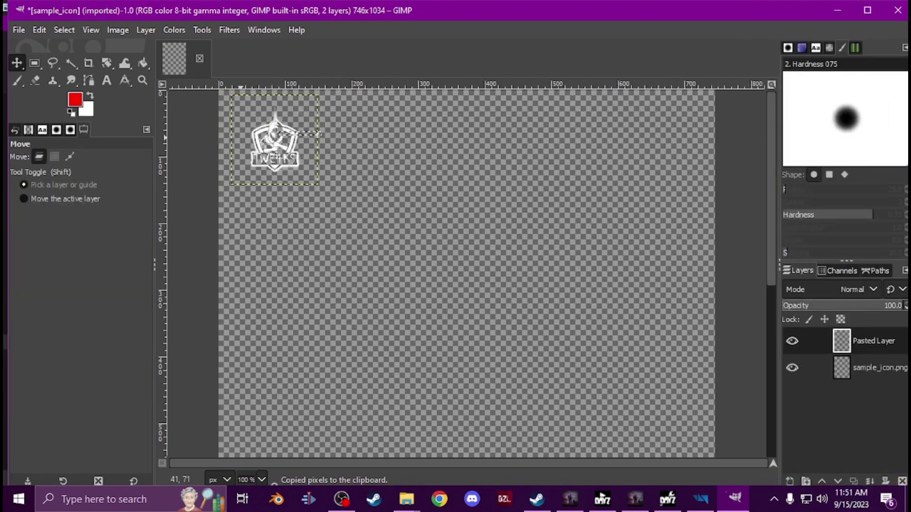
{"action": "right_click", "coordinate": [319, 171]}
{"action": "mouse_move", "coordinate": [366, 231]}
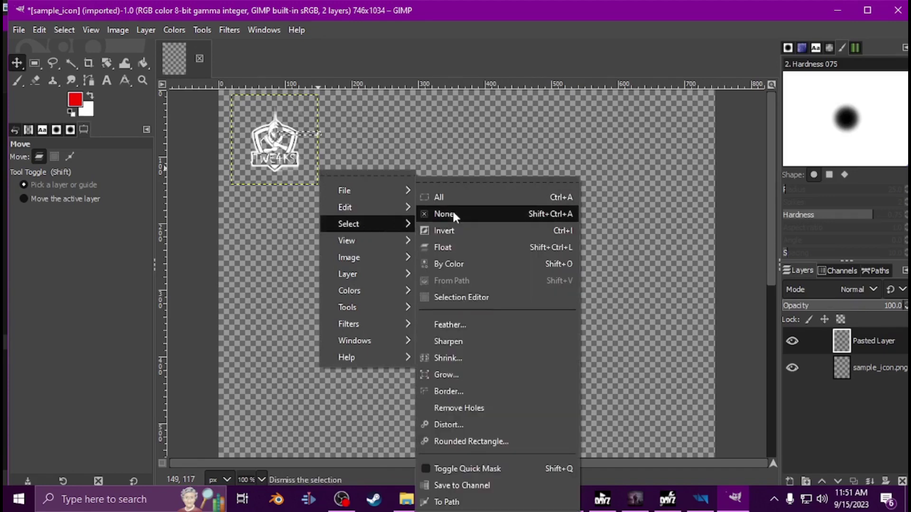
{"action": "left_click", "coordinate": [454, 213]}
{"action": "left_click_drag", "start_coordinate": [275, 133], "coordinate": [348, 142]}
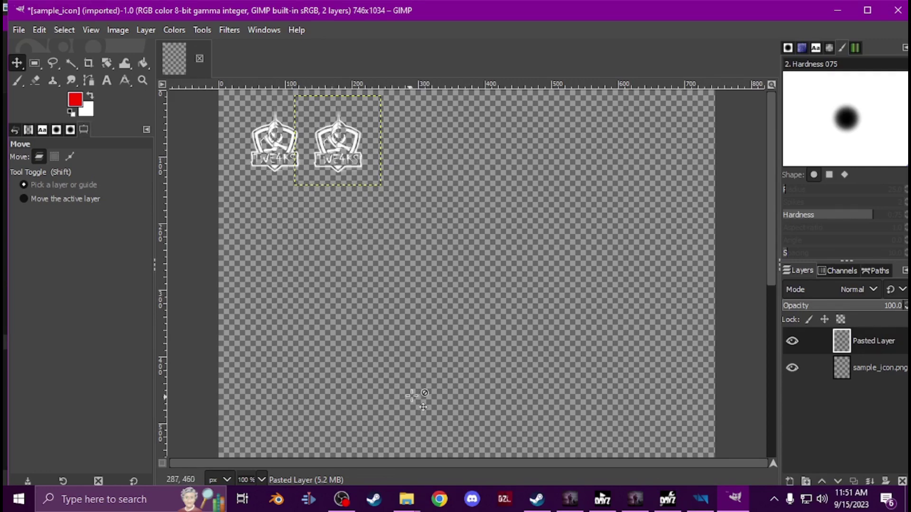
- Open Export As, cancel without exporting, and return to DayZ Workbench
{"action": "left_click", "coordinate": [19, 34]}
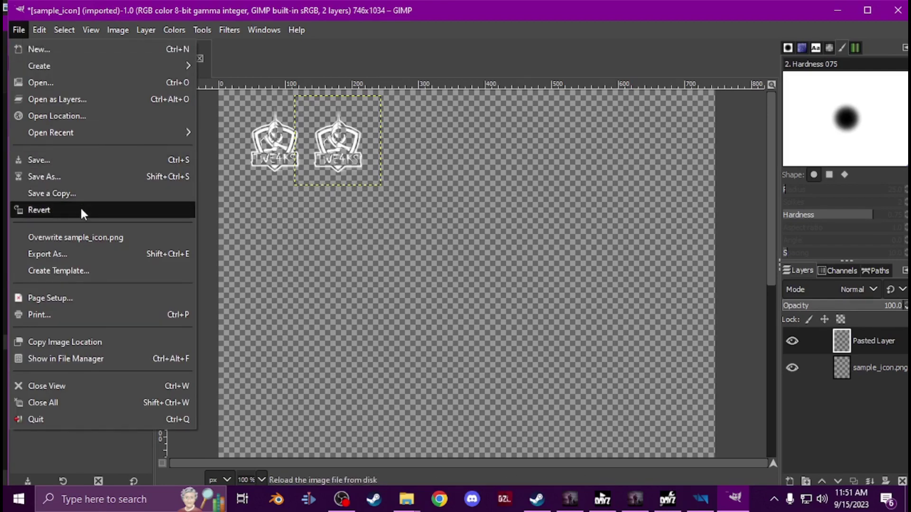
{"action": "left_click", "coordinate": [95, 251]}
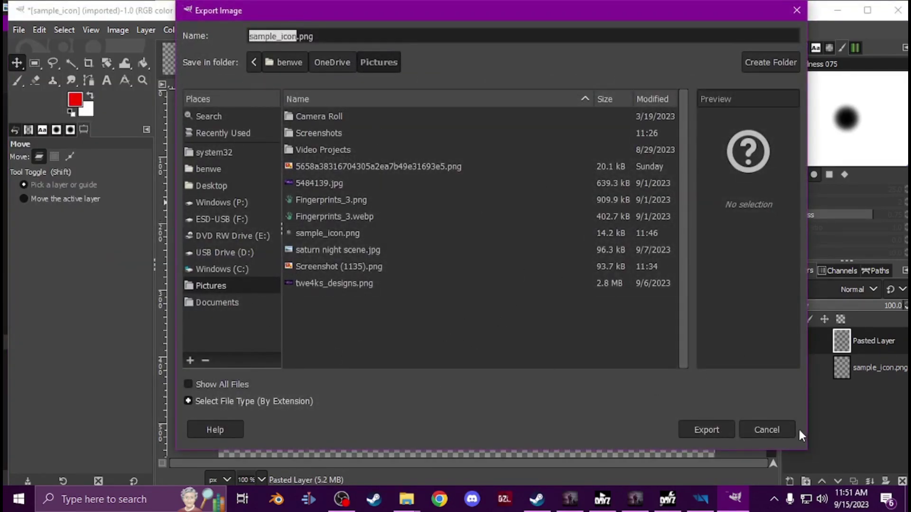
{"action": "left_click", "coordinate": [773, 429]}
{"action": "left_click", "coordinate": [700, 499]}
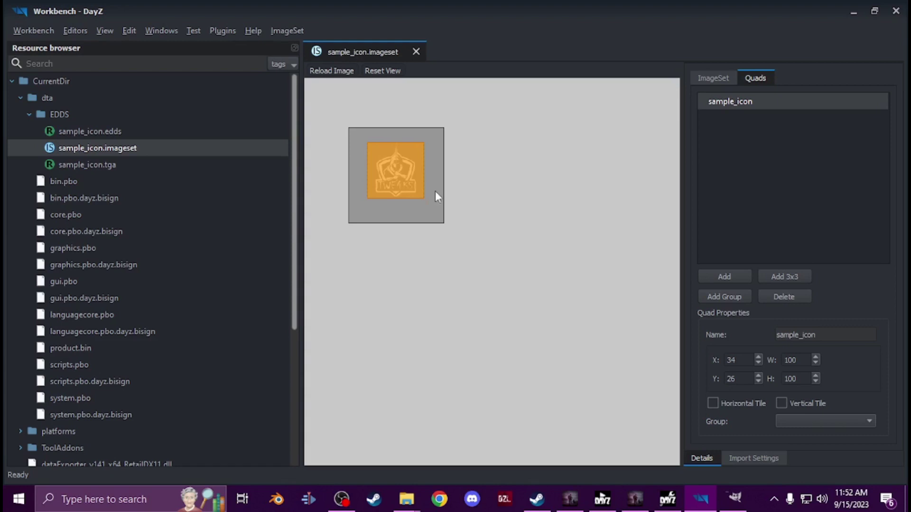
- Add a New Image quad beside the icon, then delete it, leaving only the sample_icon quad
{"action": "mouse_move", "coordinate": [394, 172]}
{"action": "left_mouse_down"}
{"action": "mouse_move", "coordinate": [560, 172]}
{"action": "mouse_move", "coordinate": [394, 162]}
{"action": "left_mouse_up"}
{"action": "left_click", "coordinate": [737, 275]}
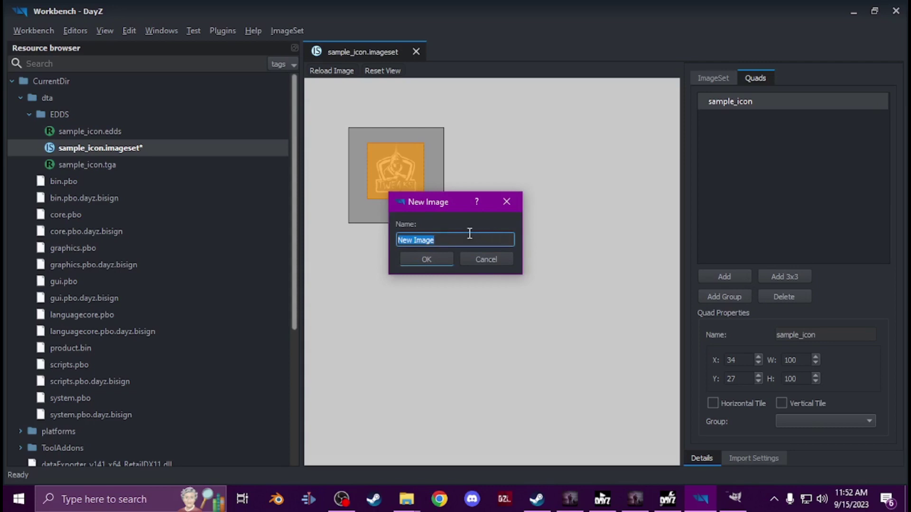
{"action": "left_click", "coordinate": [441, 259]}
{"action": "left_click_drag", "start_coordinate": [428, 212], "coordinate": [471, 173]}
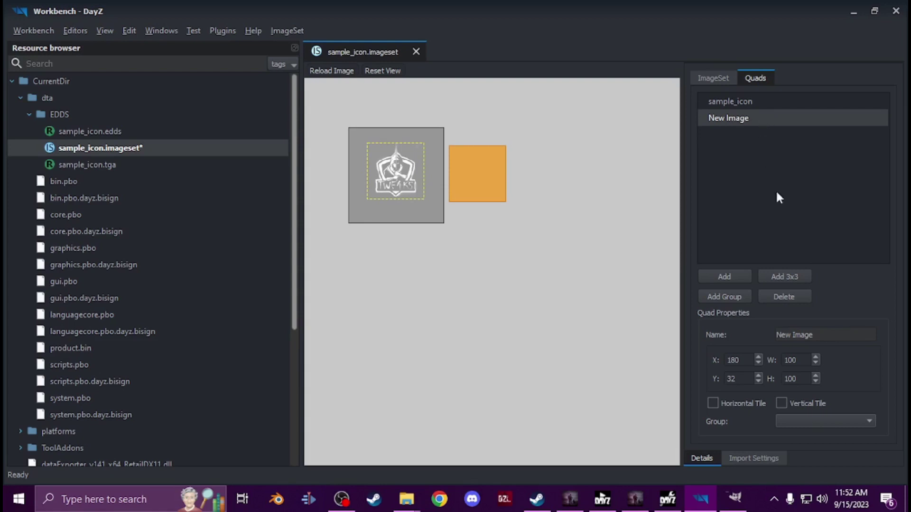
{"action": "left_click", "coordinate": [797, 293]}
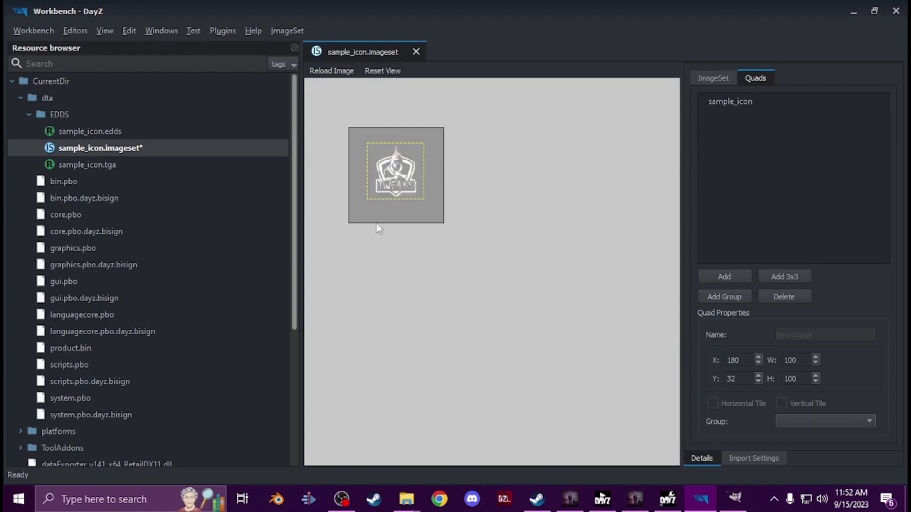
- Save all modified files with Workbench > Save All and reselect sample_icon.imageset
{"action": "left_click", "coordinate": [34, 30]}
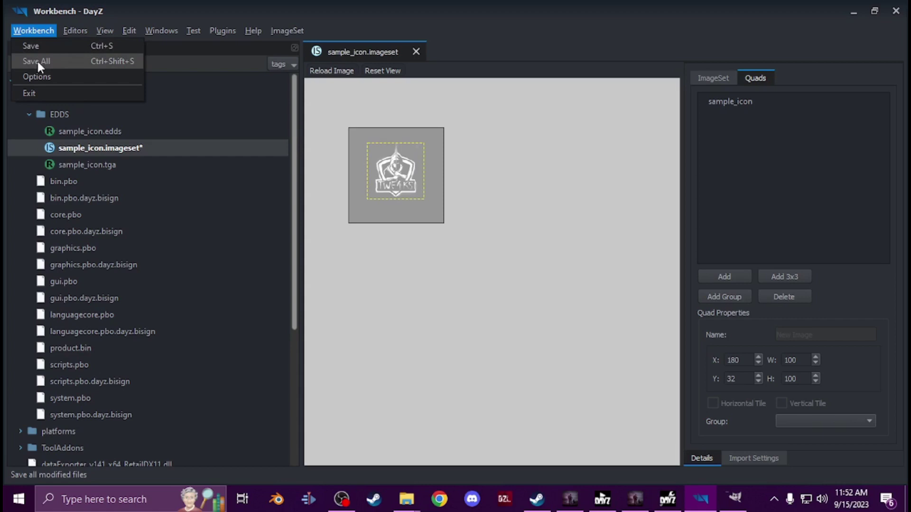
{"action": "left_click", "coordinate": [38, 45]}
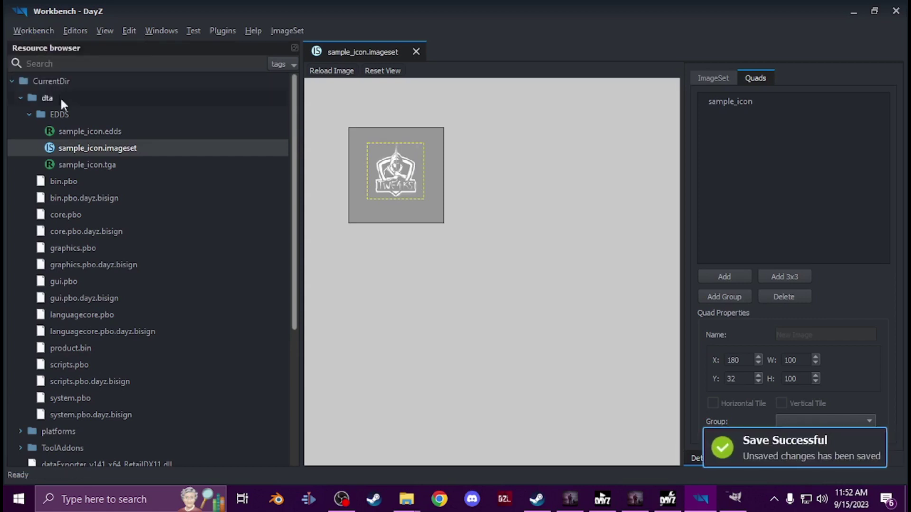
{"action": "right_click", "coordinate": [80, 148]}
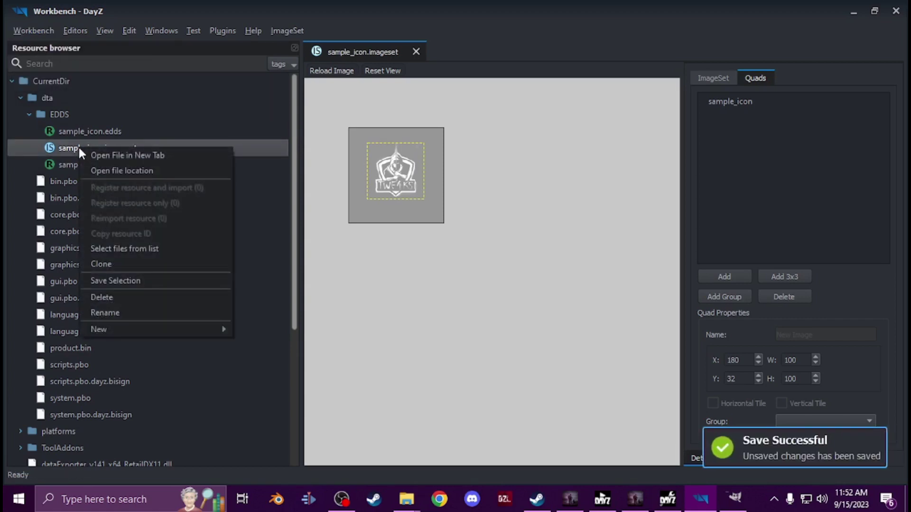
{"action": "left_click", "coordinate": [240, 163]}
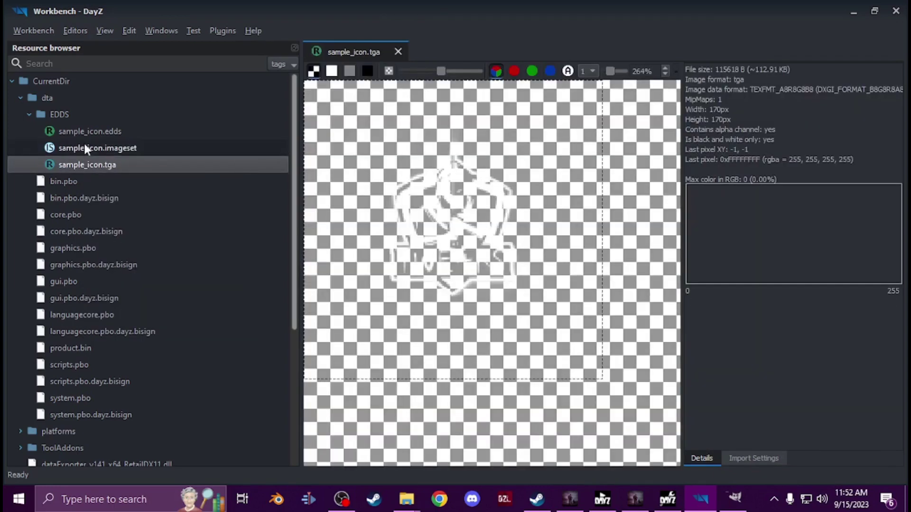
{"action": "left_click", "coordinate": [82, 149]}
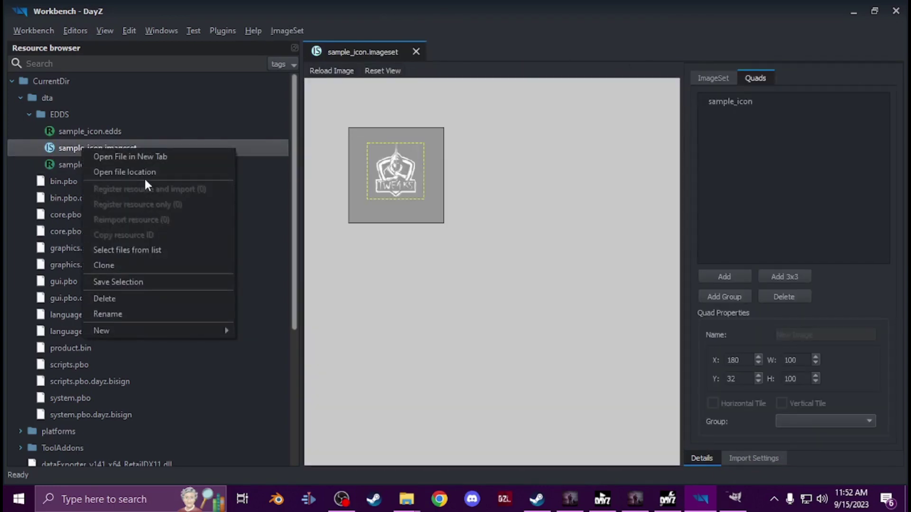
- Open the imageset's file location, the EDDS folder, dismissing the app prompt for the .edds.meta file
{"action": "left_click", "coordinate": [144, 172]}
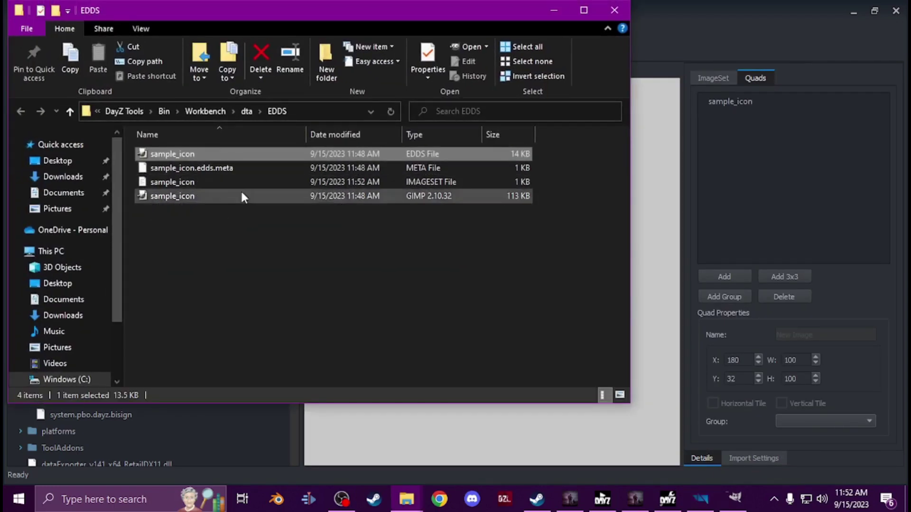
{"action": "double_click", "coordinate": [235, 173]}
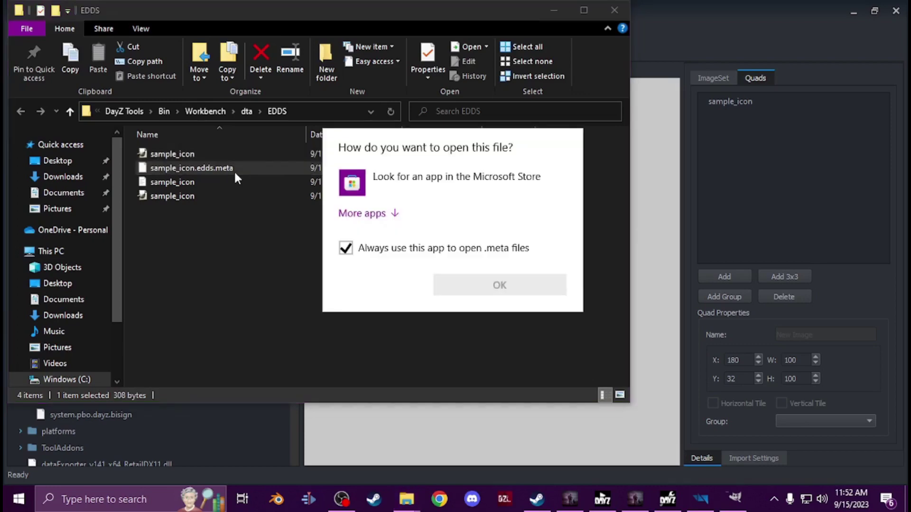
{"action": "left_click", "coordinate": [219, 172]}
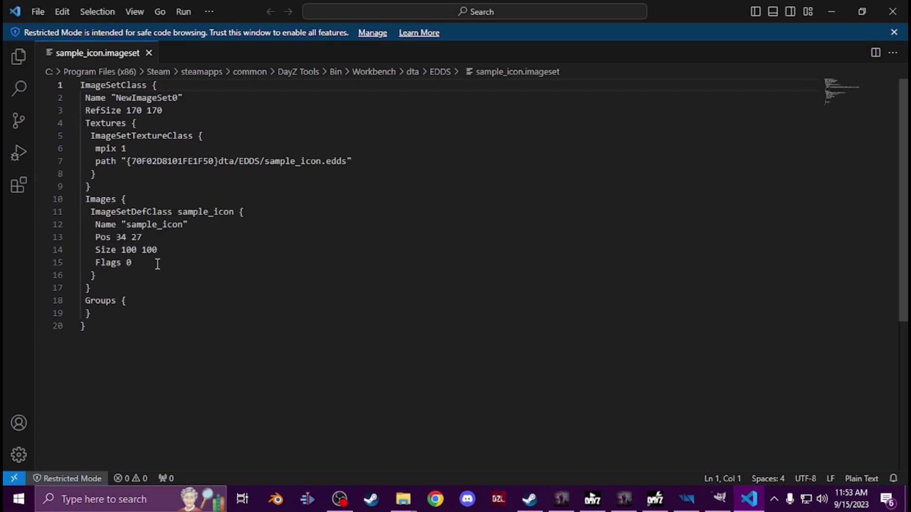
{"action": "left_click", "coordinate": [892, 11]}
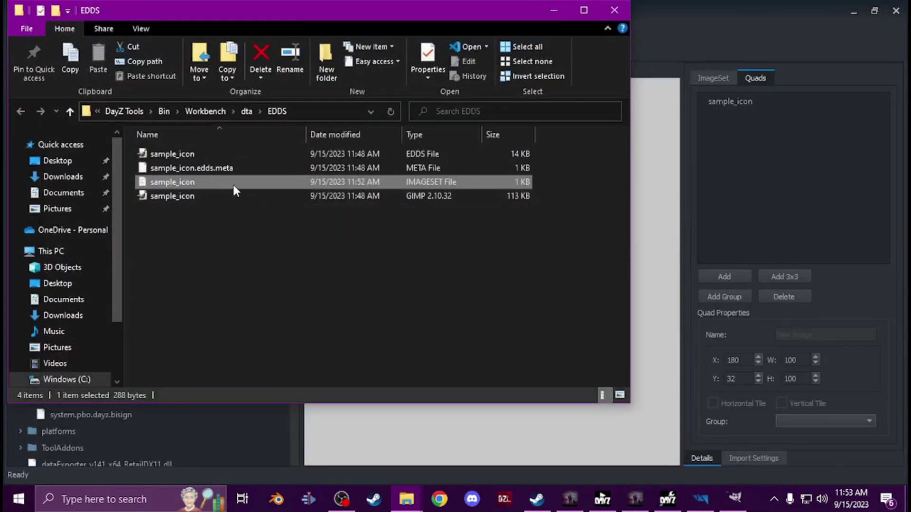
- Copy sample_icon.imageset from the EDDS folder and paste it into P:\sample_icon\GUI\ImageSets
{"action": "scroll", "coordinate": [82, 333], "scroll_direction": "down", "scroll_amount": 2}
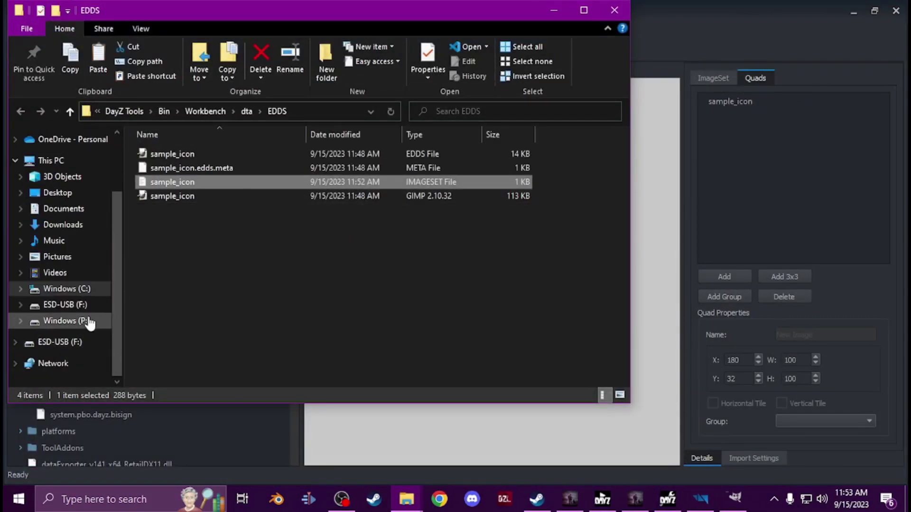
{"action": "right_click", "coordinate": [187, 184]}
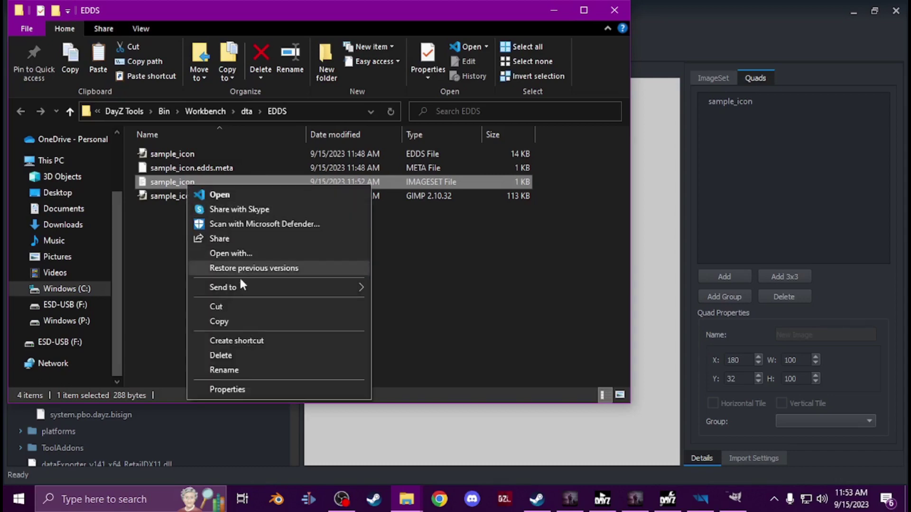
{"action": "left_click", "coordinate": [249, 320]}
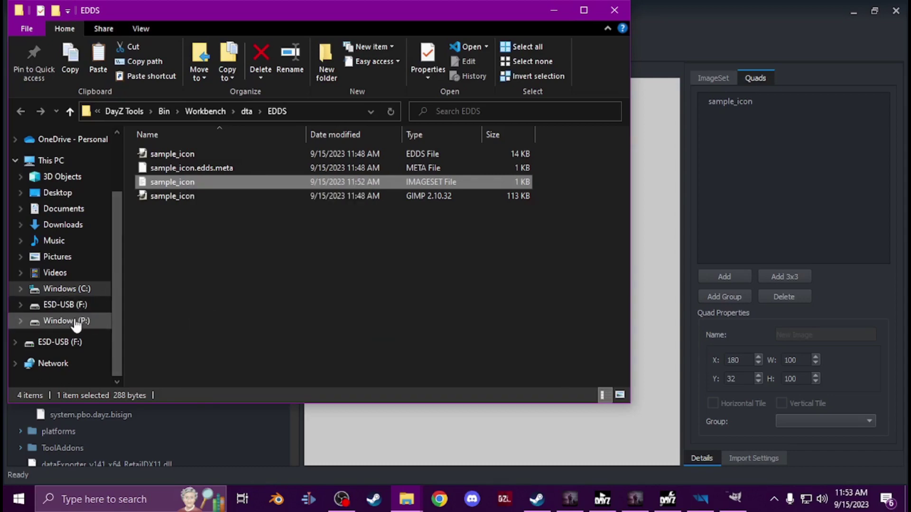
{"action": "left_click", "coordinate": [79, 321]}
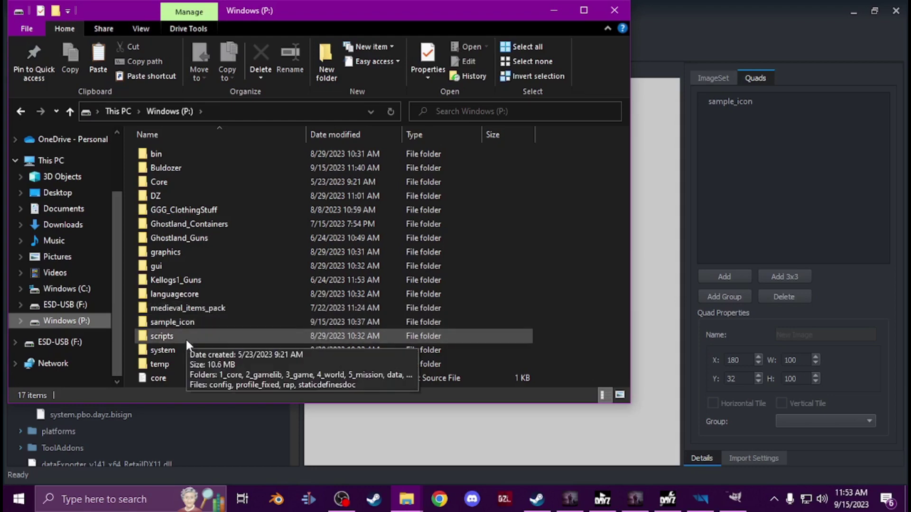
{"action": "left_click", "coordinate": [183, 325]}
{"action": "double_click", "coordinate": [183, 324]}
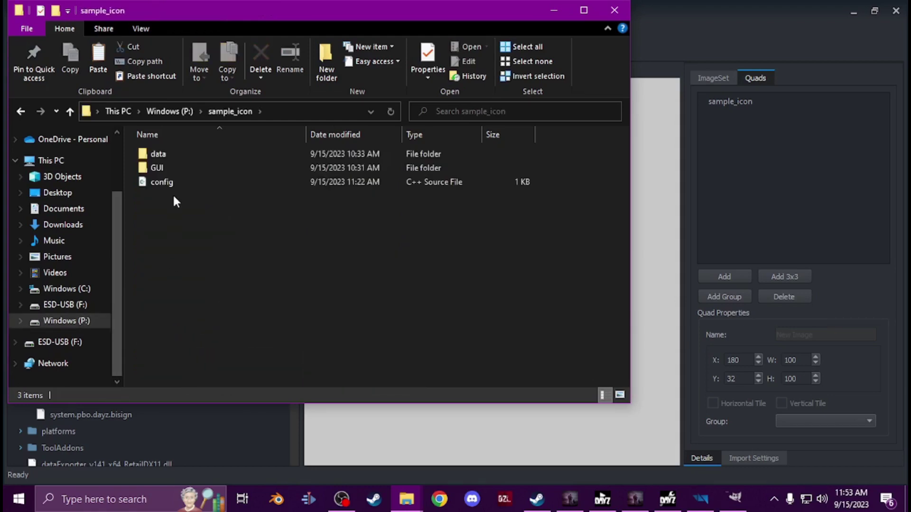
{"action": "double_click", "coordinate": [176, 166]}
{"action": "double_click", "coordinate": [184, 156]}
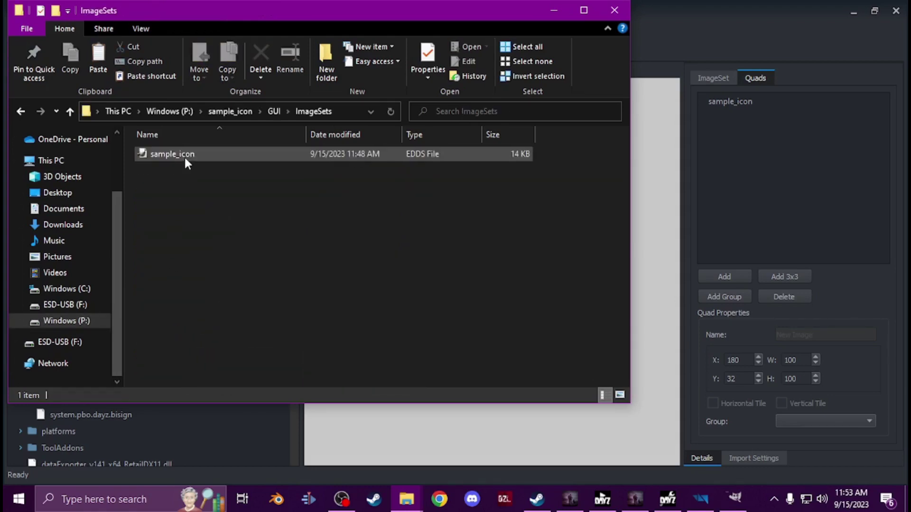
{"action": "right_click", "coordinate": [201, 222]}
{"action": "left_click", "coordinate": [250, 312]}
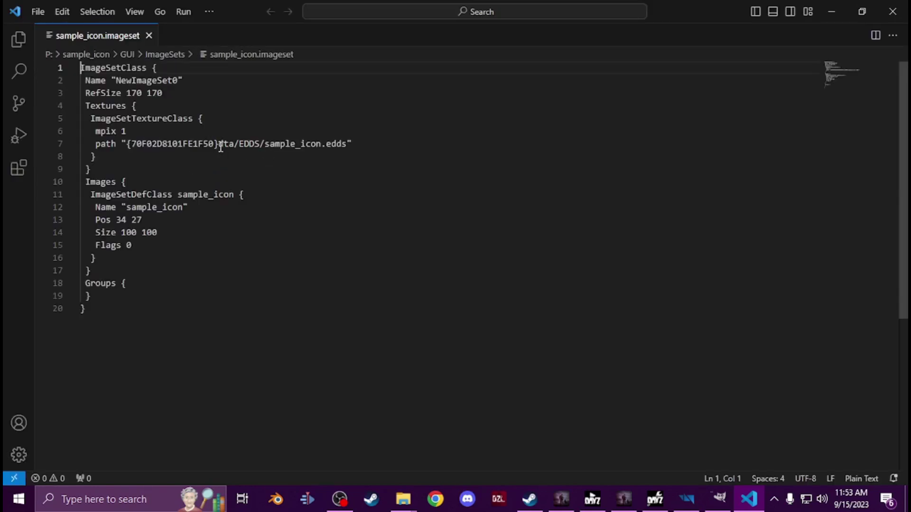
- Select dta/EDDS on line 7 and copy the sample_icon\GUI\ImageSets path from File Explorer's address bar
{"action": "left_click_drag", "start_coordinate": [218, 161], "coordinate": [132, 162]}
{"action": "left_click", "coordinate": [340, 199]}
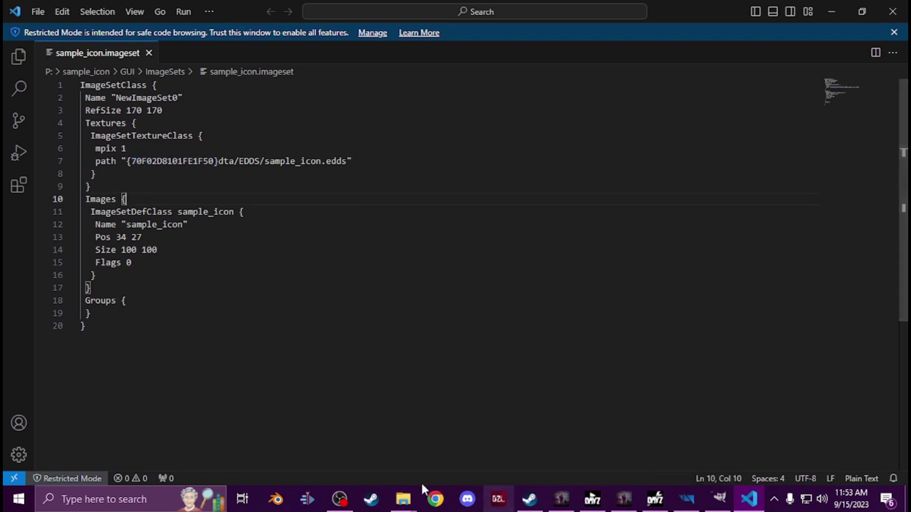
{"action": "key", "text": "Up"}
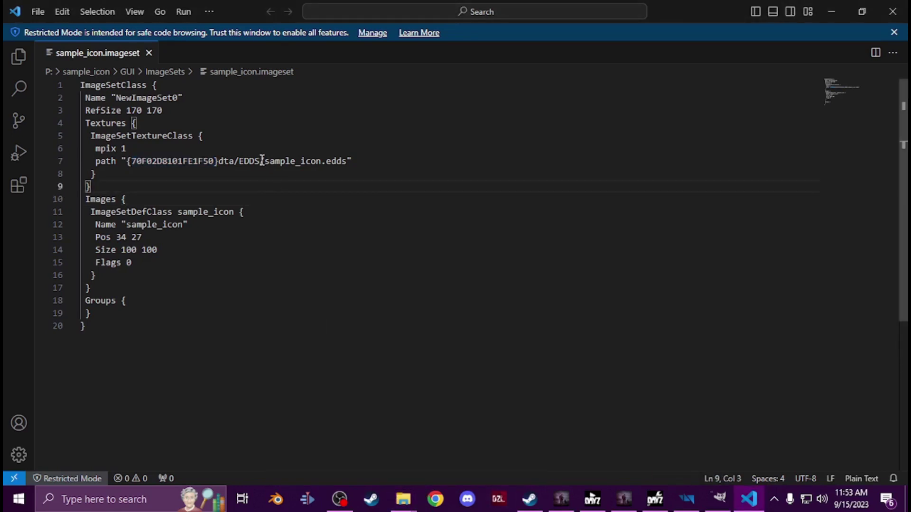
{"action": "left_click_drag", "start_coordinate": [262, 160], "coordinate": [221, 160]}
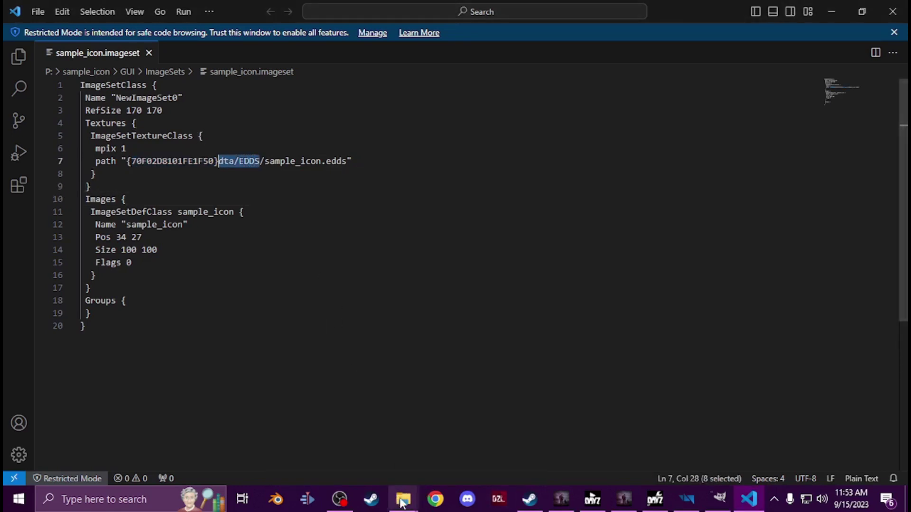
{"action": "left_click", "coordinate": [404, 499]}
{"action": "left_click", "coordinate": [465, 438]}
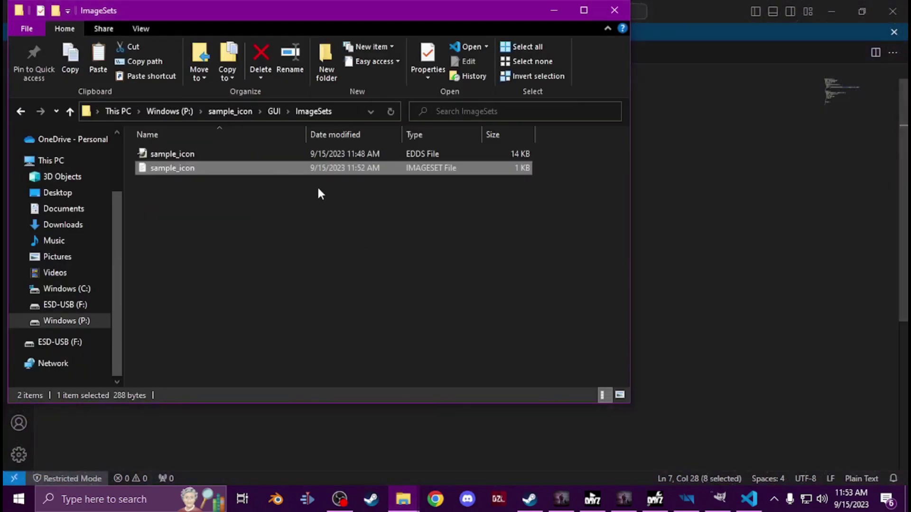
{"action": "left_click", "coordinate": [345, 116]}
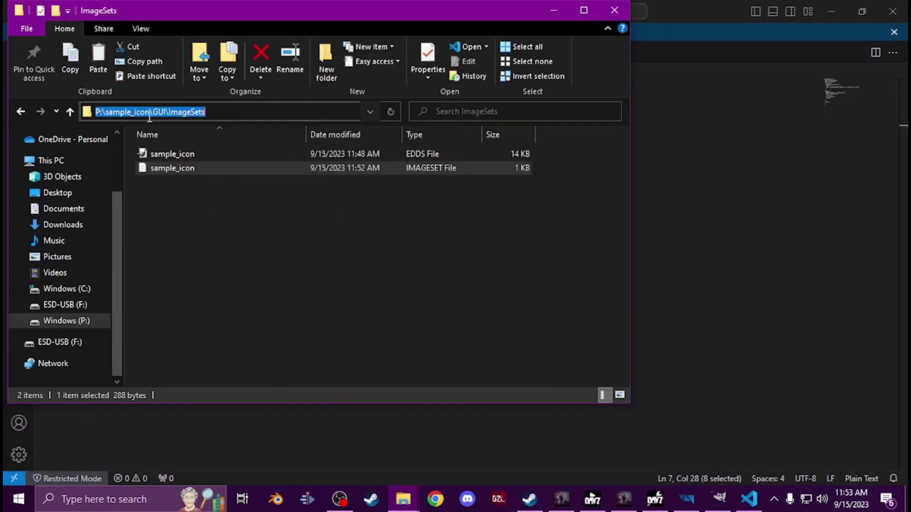
{"action": "left_click_drag", "start_coordinate": [210, 112], "coordinate": [104, 108]}
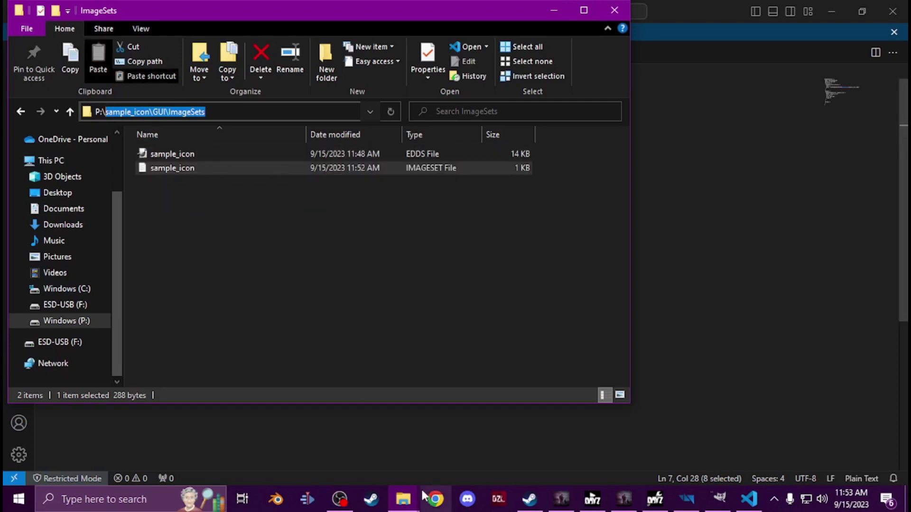
- Paste it over dta/EDDS, change the backslashes to forward slashes, and save the file
{"action": "left_click", "coordinate": [747, 500]}
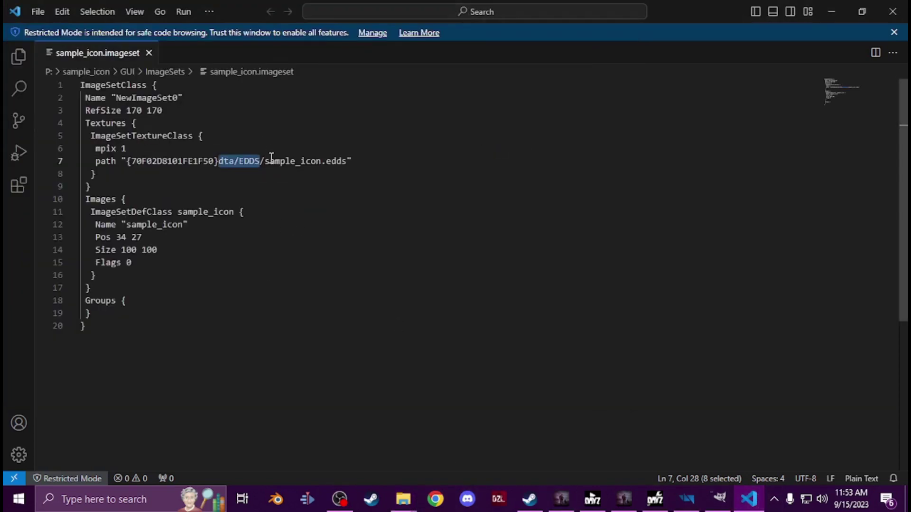
{"action": "key", "text": "ctrl+v"}
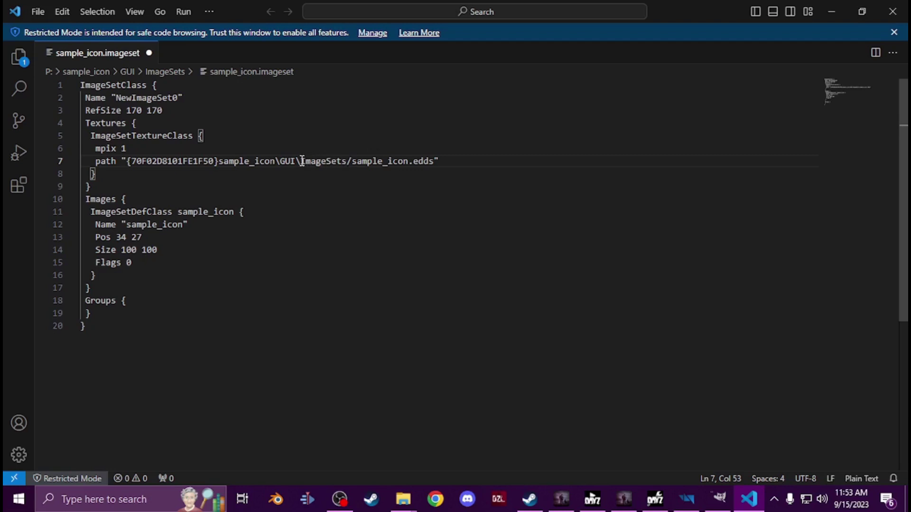
{"action": "left_click_drag", "start_coordinate": [301, 162], "coordinate": [298, 161]}
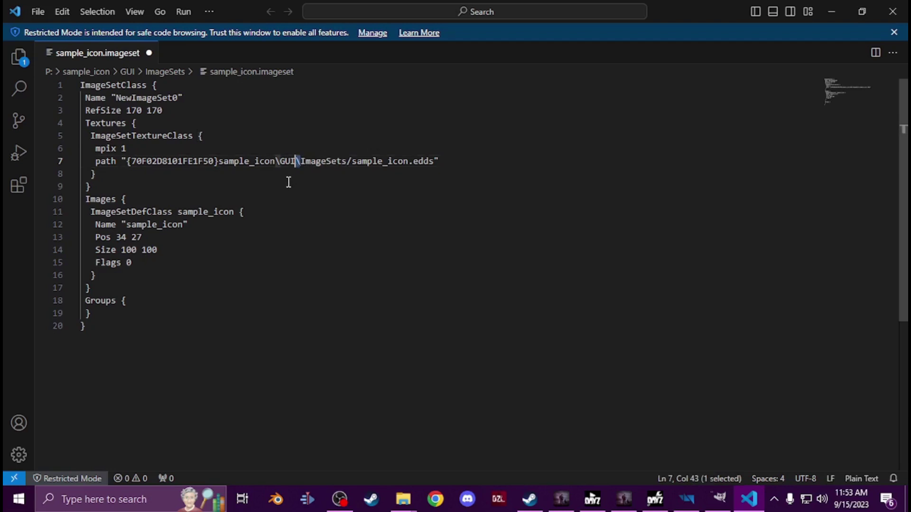
{"action": "type", "text": "/"}
{"action": "left_click_drag", "start_coordinate": [281, 162], "coordinate": [277, 162]}
{"action": "type", "text": "/"}
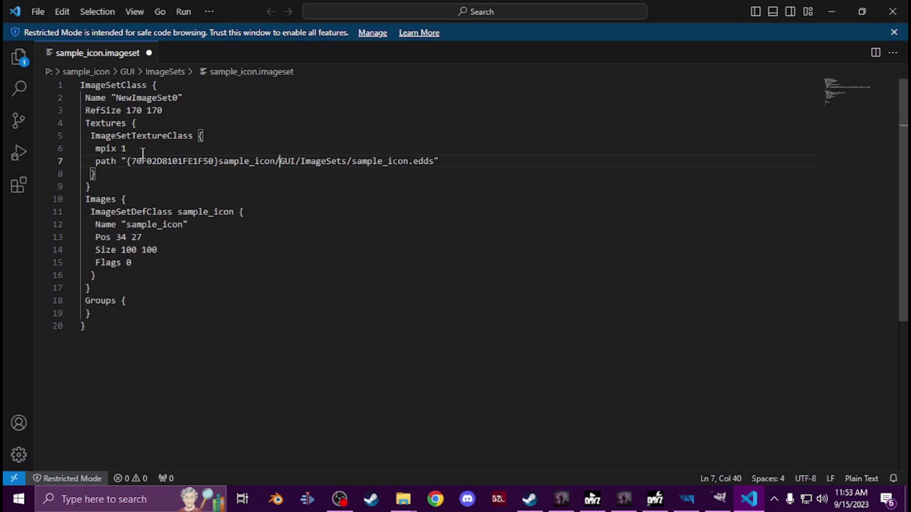
{"action": "left_click", "coordinate": [34, 11]}
{"action": "left_click", "coordinate": [112, 222]}
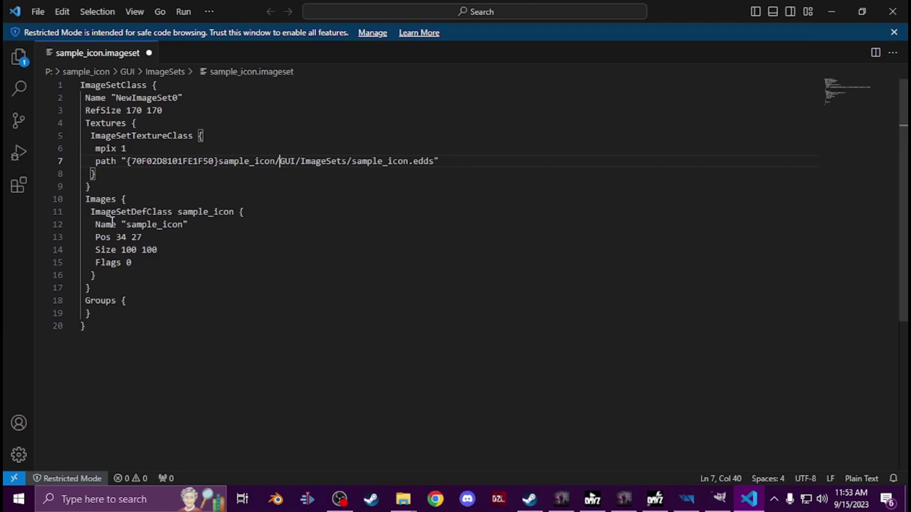
- Open config.cpp from P:\sample_icon\data\container in Visual Studio Code
{"action": "mouse_move", "coordinate": [404, 499]}
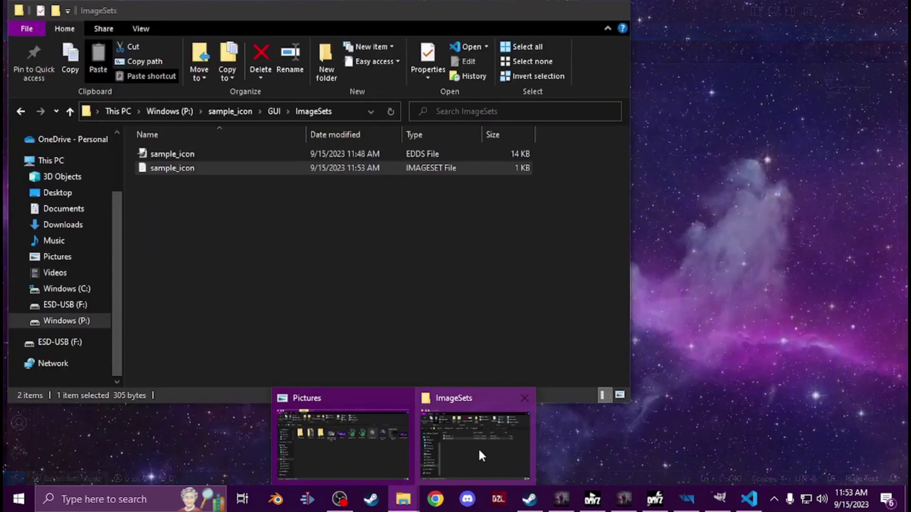
{"action": "left_click", "coordinate": [477, 447]}
{"action": "left_click", "coordinate": [103, 321]}
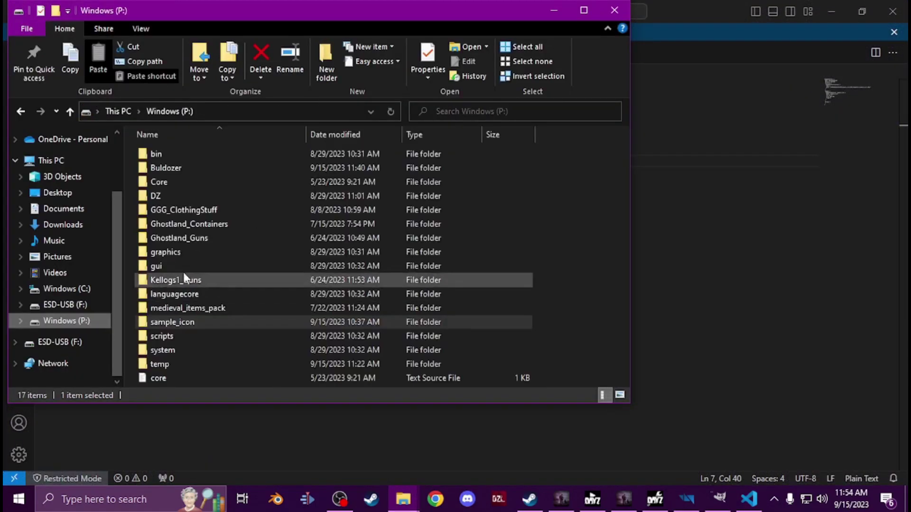
{"action": "double_click", "coordinate": [192, 321]}
{"action": "double_click", "coordinate": [191, 152]}
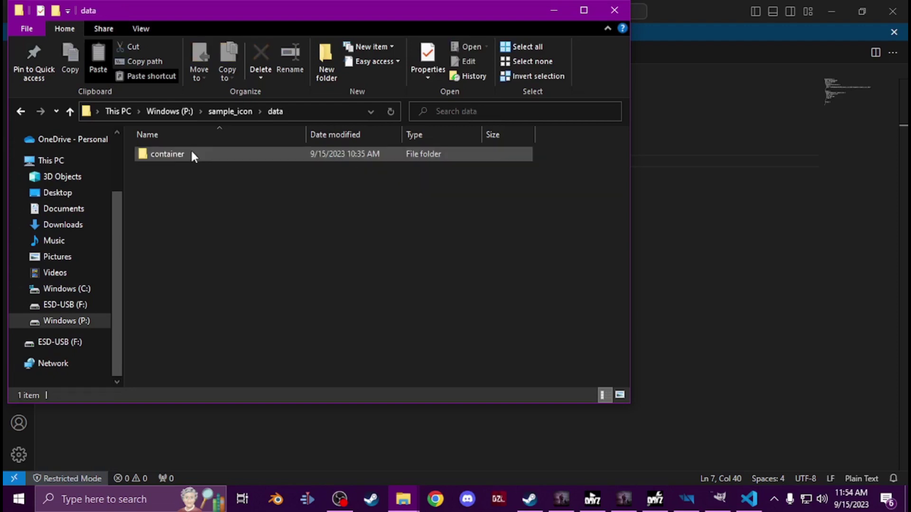
{"action": "double_click", "coordinate": [192, 154]}
{"action": "left_click", "coordinate": [185, 160]}
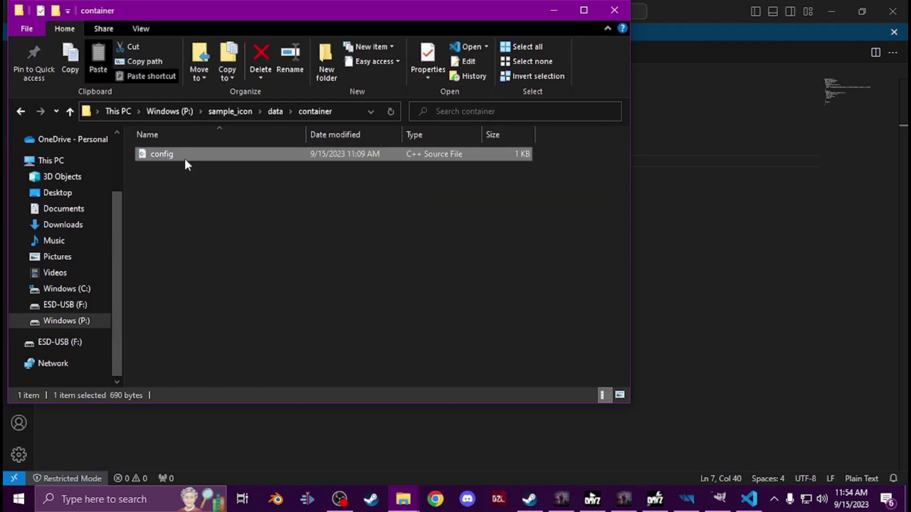
{"action": "double_click", "coordinate": [185, 160]}
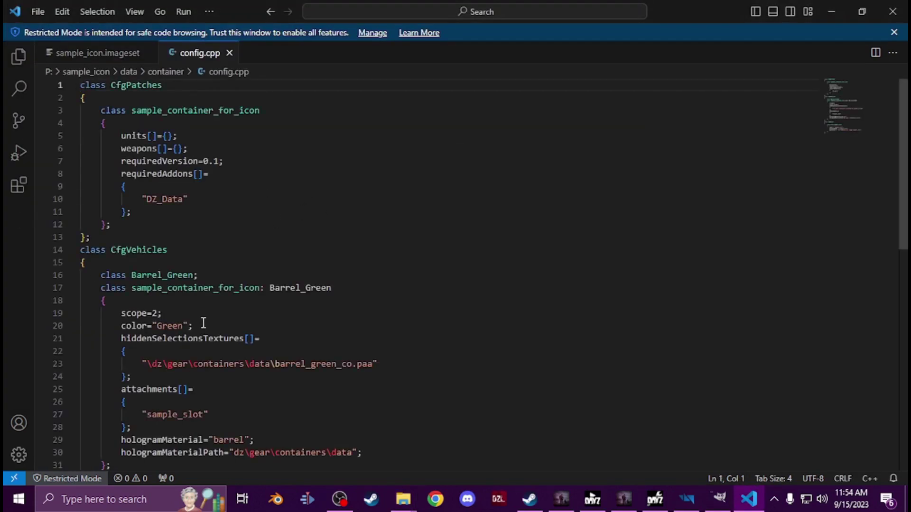
- Inspect the sample_slot attachment, Slot_sample_slot class and its name entry in config.cpp
{"action": "scroll", "coordinate": [204, 322], "scroll_direction": "down", "scroll_amount": 3}
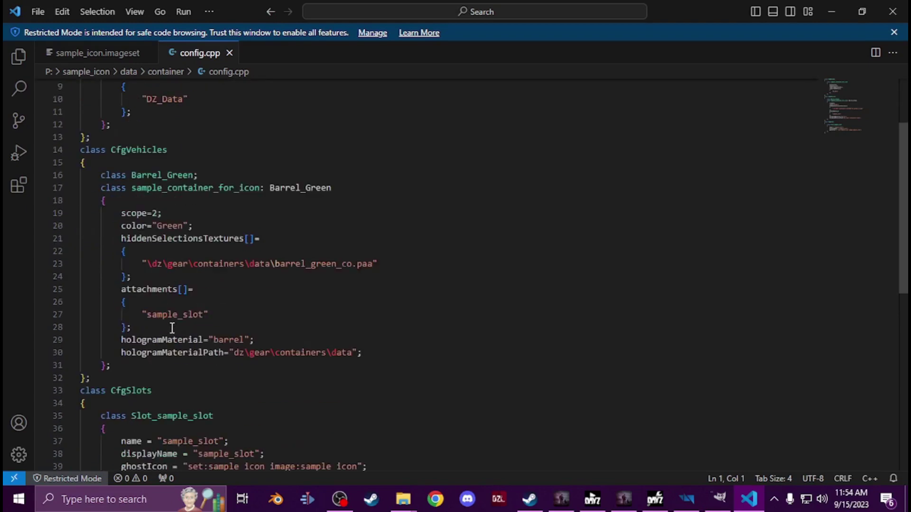
{"action": "scroll", "coordinate": [172, 327], "scroll_direction": "down", "scroll_amount": 1}
{"action": "scroll", "coordinate": [200, 295], "scroll_direction": "down", "scroll_amount": 3}
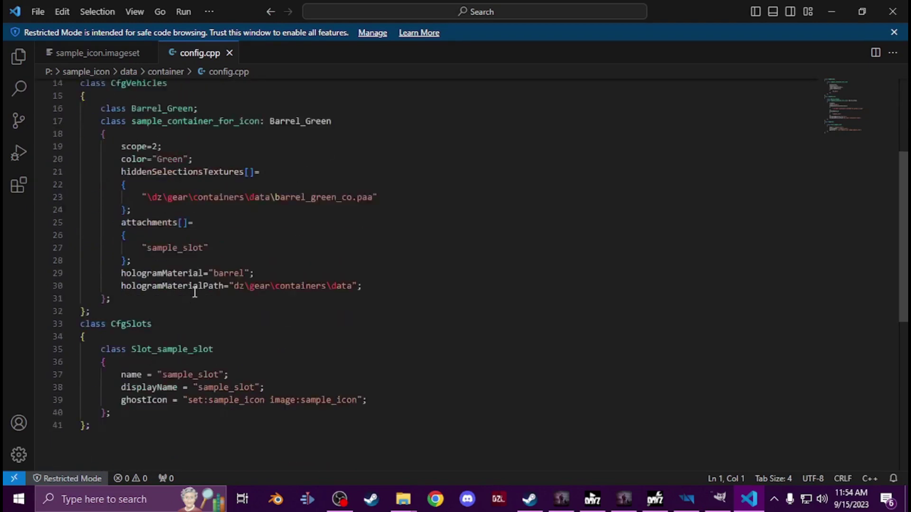
{"action": "scroll", "coordinate": [198, 291], "scroll_direction": "up", "scroll_amount": 3}
{"action": "left_click", "coordinate": [187, 281]}
{"action": "double_click", "coordinate": [187, 281]}
{"action": "scroll", "coordinate": [187, 282], "scroll_direction": "down", "scroll_amount": 4}
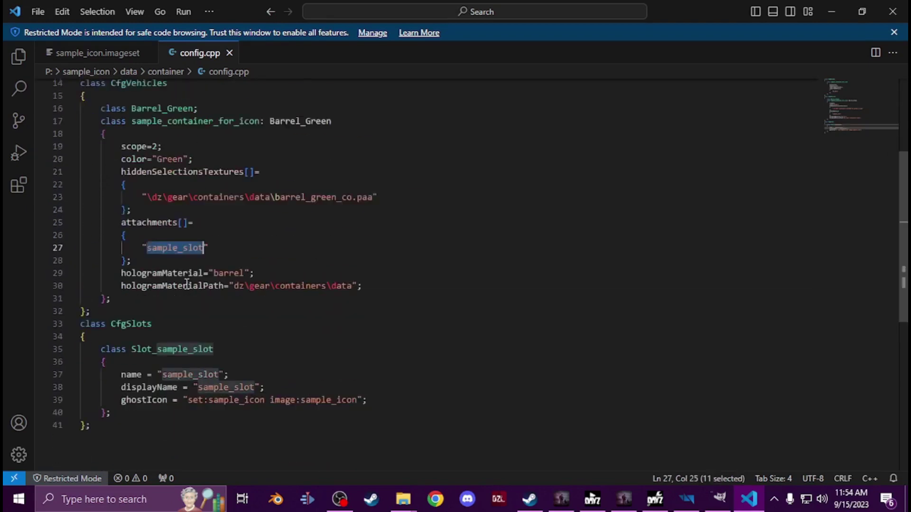
{"action": "left_click", "coordinate": [332, 250]}
{"action": "double_click", "coordinate": [176, 254]}
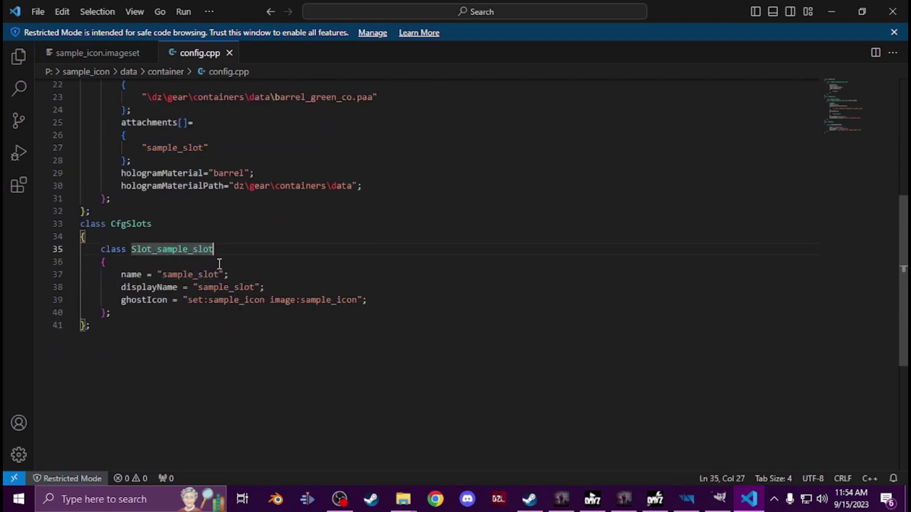
{"action": "double_click", "coordinate": [186, 275]}
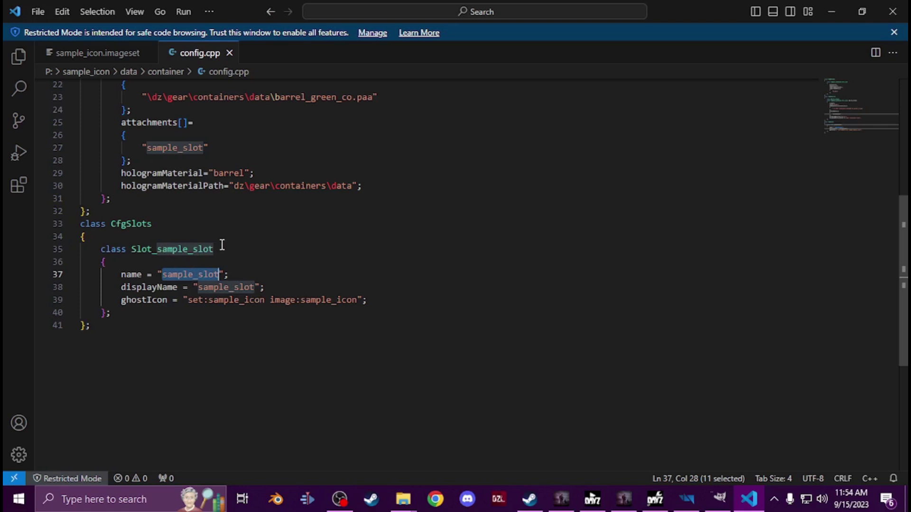
{"action": "double_click", "coordinate": [182, 147]}
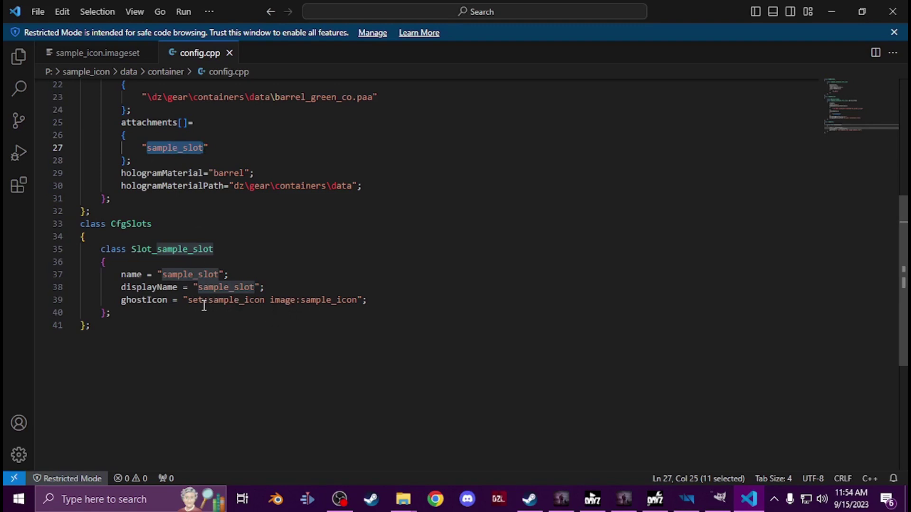
- Compare the imageset's default name NewImageSet0 with the slot's sample_slot entry, then return to Workbench
{"action": "left_click", "coordinate": [85, 53]}
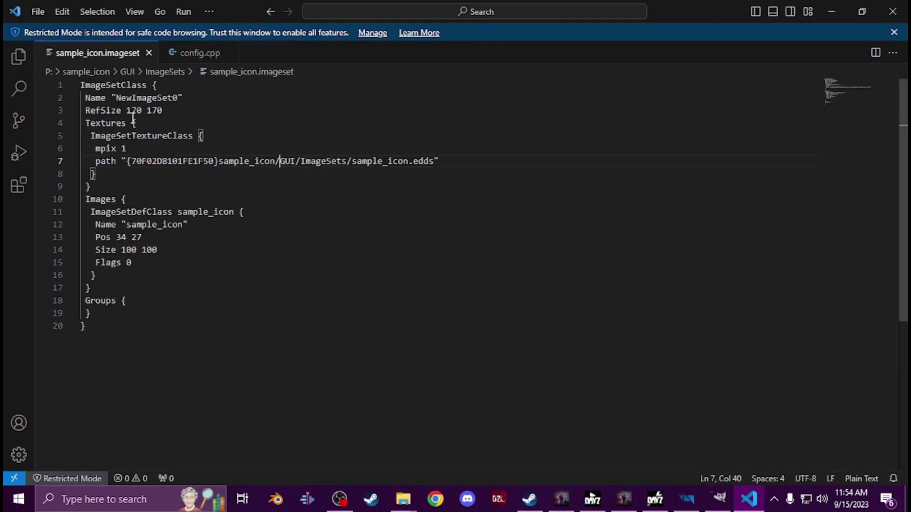
{"action": "left_click_drag", "start_coordinate": [179, 98], "coordinate": [116, 97]}
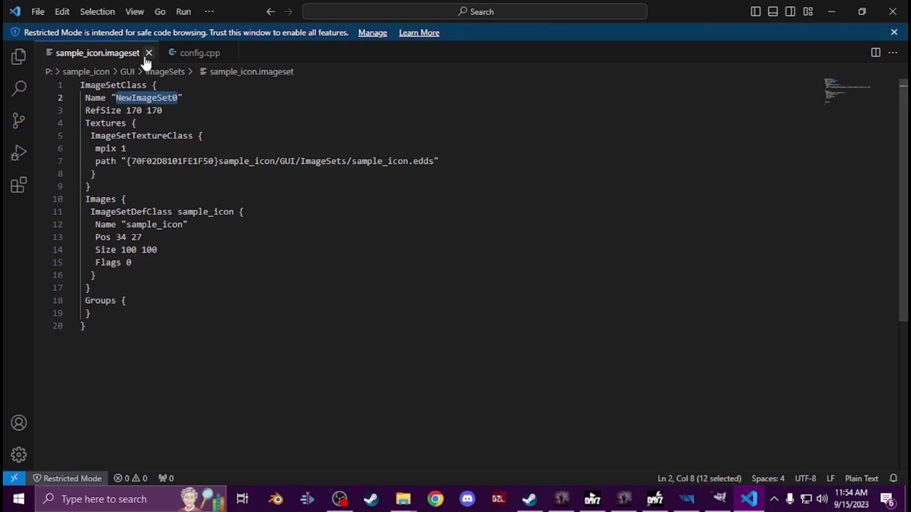
{"action": "left_click", "coordinate": [208, 54]}
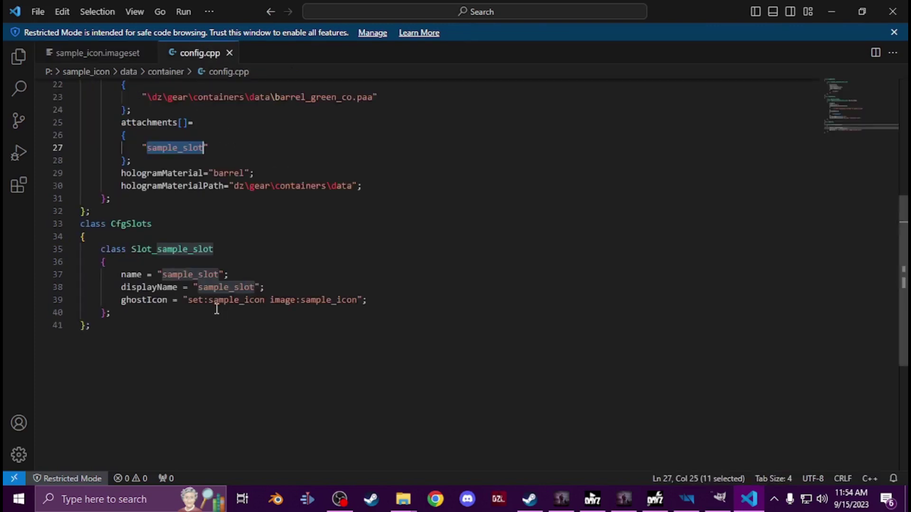
{"action": "double_click", "coordinate": [196, 274]}
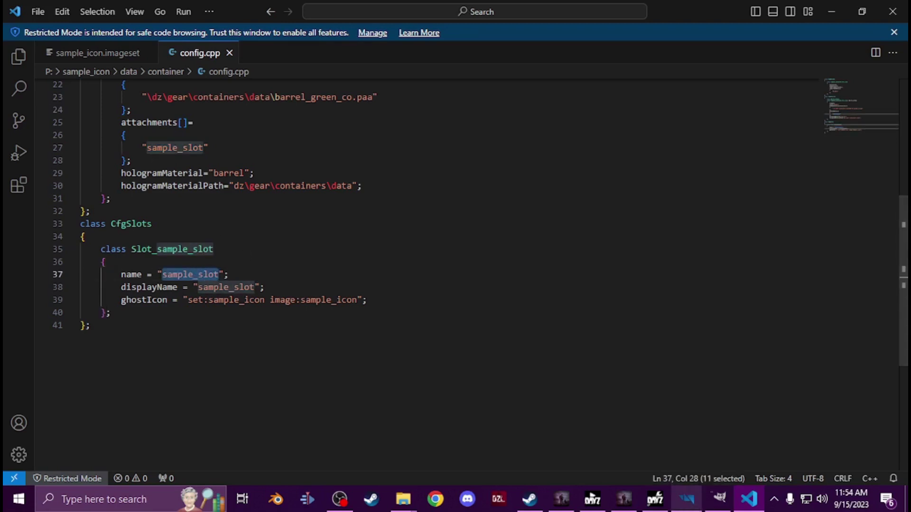
{"action": "left_click", "coordinate": [686, 499]}
- On the ImageSet tab, add dta/EDDS/sample_icon.edds as a texture
{"action": "left_click", "coordinate": [710, 81]}
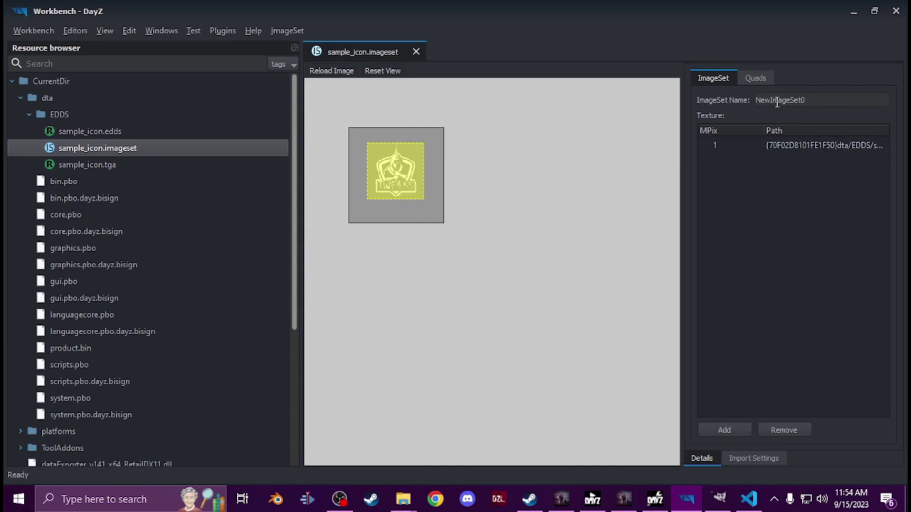
{"action": "left_click", "coordinate": [726, 428]}
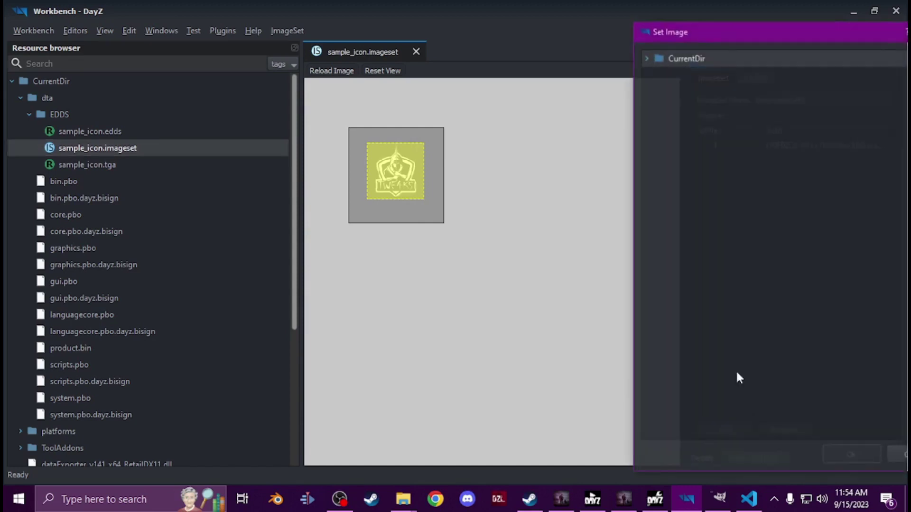
{"action": "left_click", "coordinate": [653, 58]}
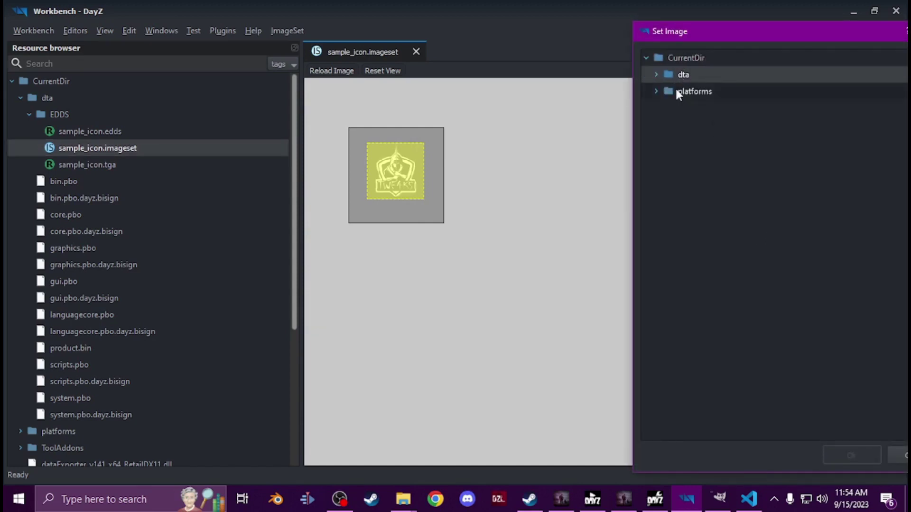
{"action": "left_click", "coordinate": [657, 75]}
{"action": "left_click", "coordinate": [710, 109]}
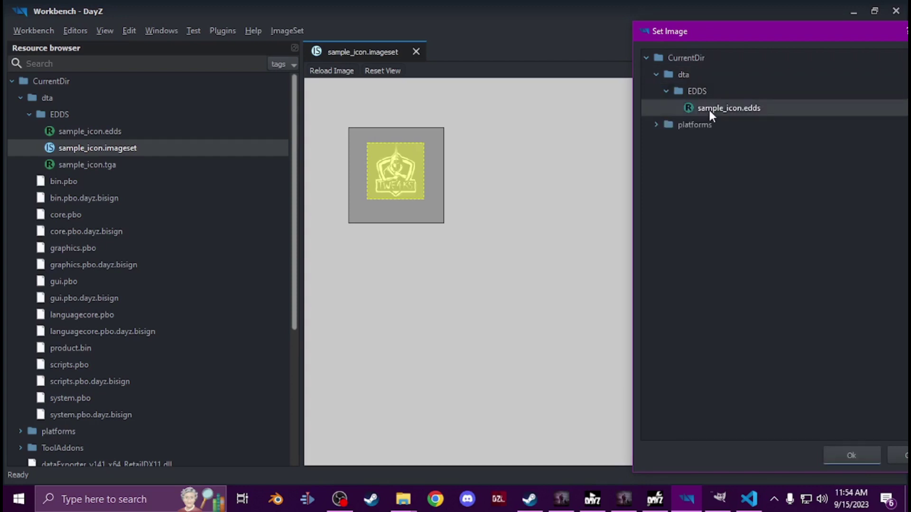
{"action": "left_click", "coordinate": [853, 449]}
- Remove the duplicate texture row and start retyping the ImageSet Name field
{"action": "left_click", "coordinate": [798, 100]}
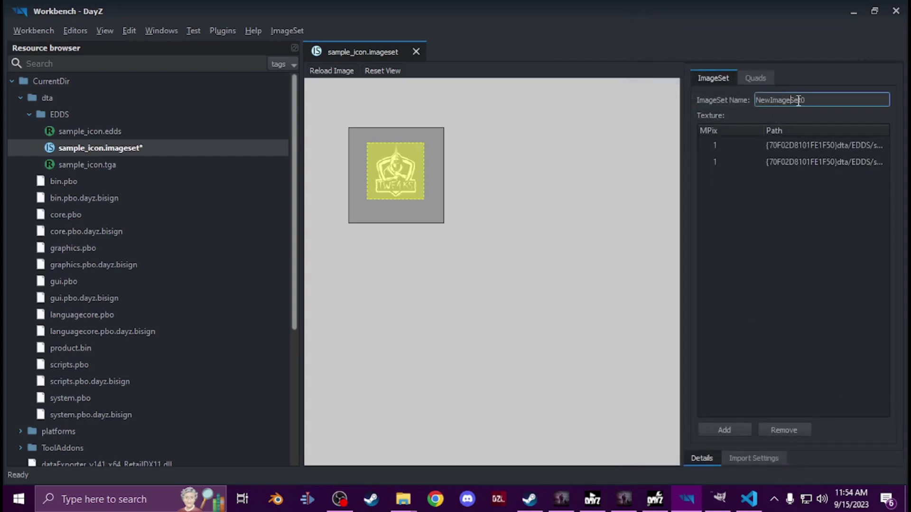
{"action": "double_click", "coordinate": [798, 101]}
{"action": "left_click", "coordinate": [791, 162]}
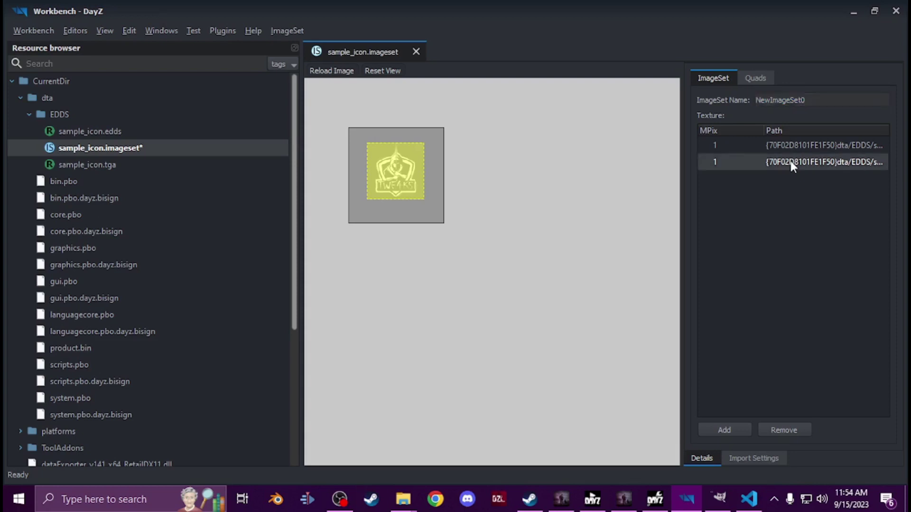
{"action": "left_click", "coordinate": [778, 434]}
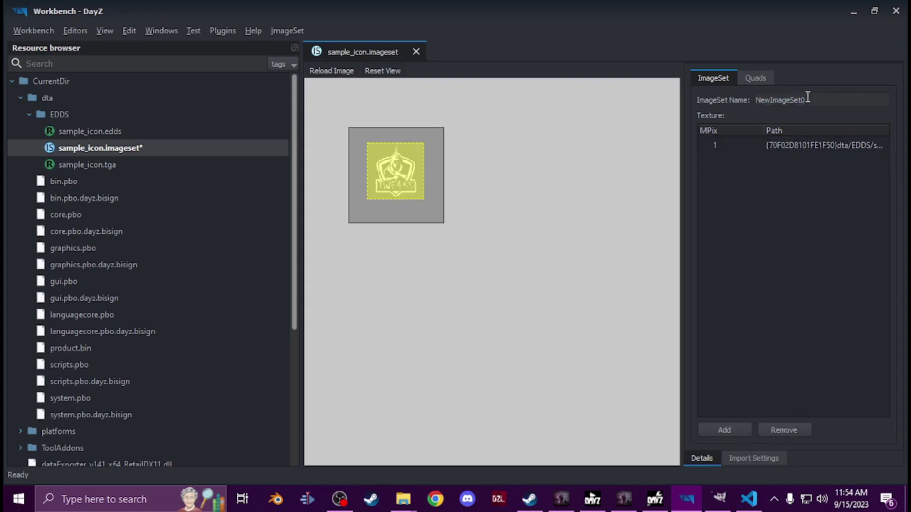
{"action": "left_click_drag", "start_coordinate": [828, 100], "coordinate": [745, 98]}
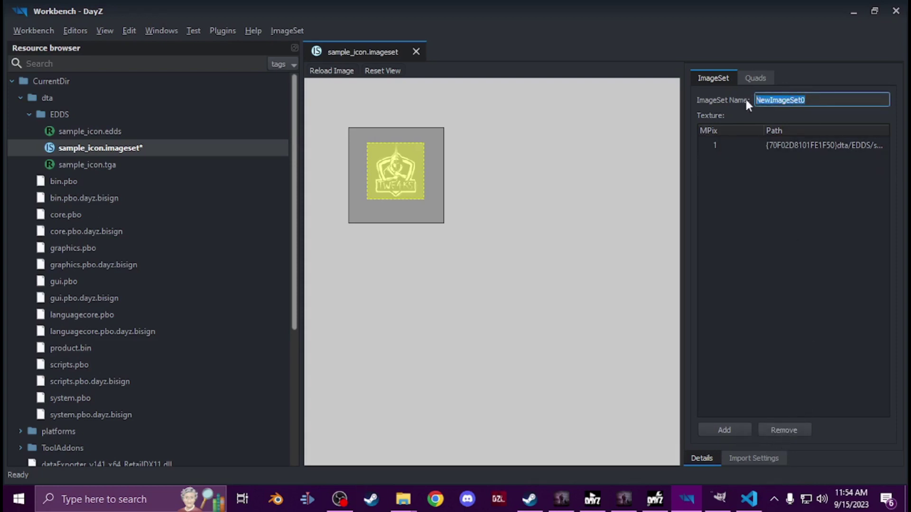
{"action": "type", "text": "saome"}
- Name the imageset sample_icon in the sample_icon.imageset file
{"action": "left_click", "coordinate": [748, 499]}
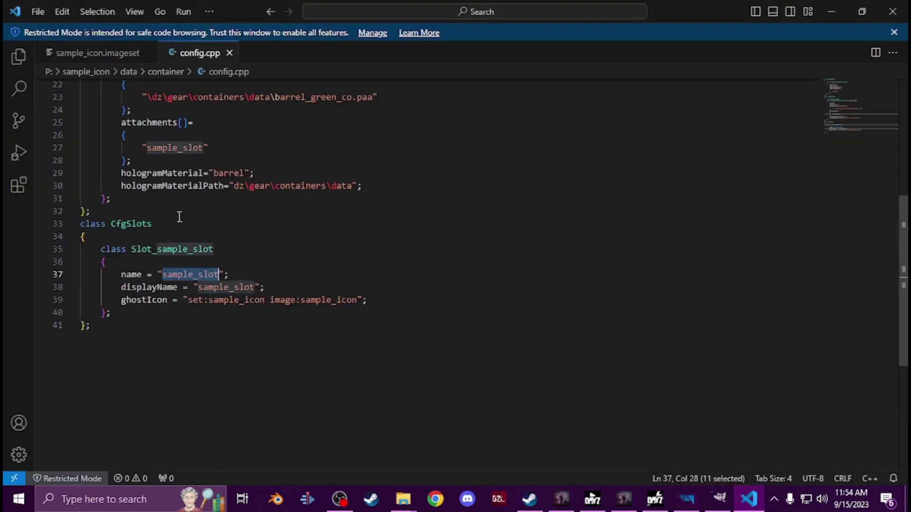
{"action": "left_click", "coordinate": [126, 54]}
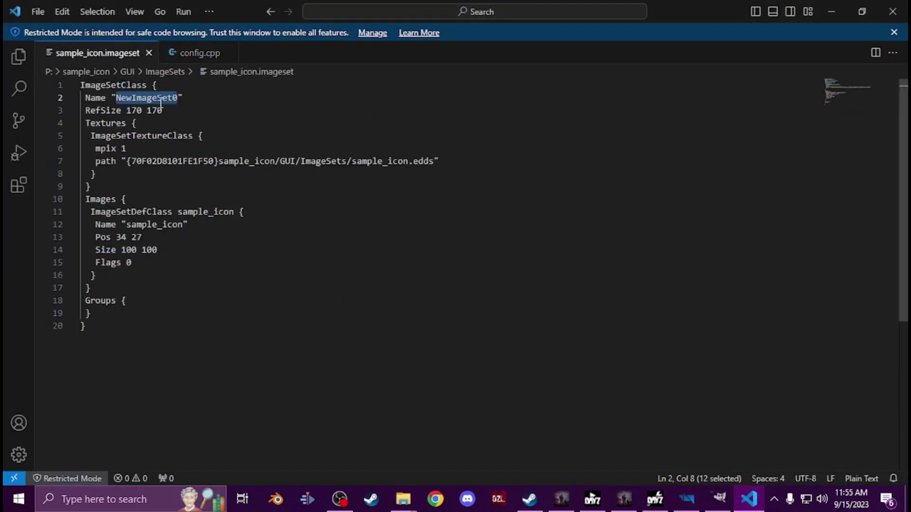
{"action": "type", "text": "sample"}
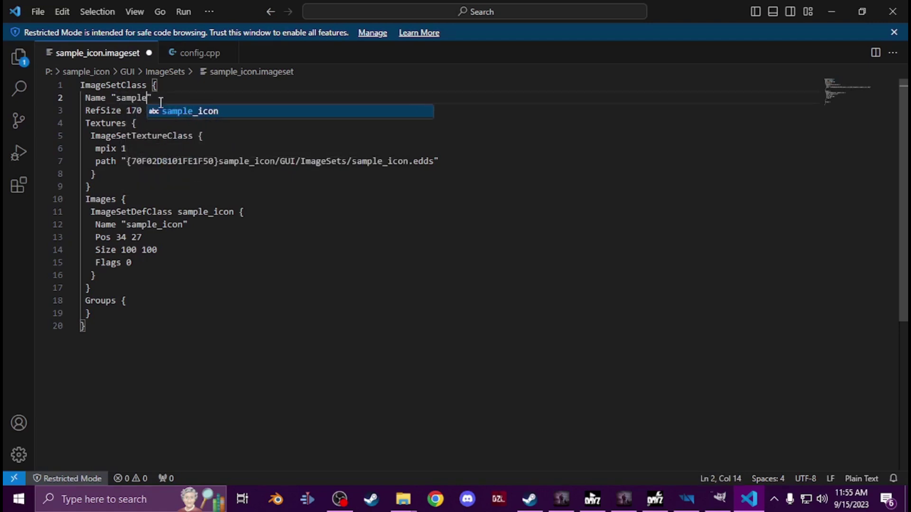
{"action": "type", "text": "_ico"}
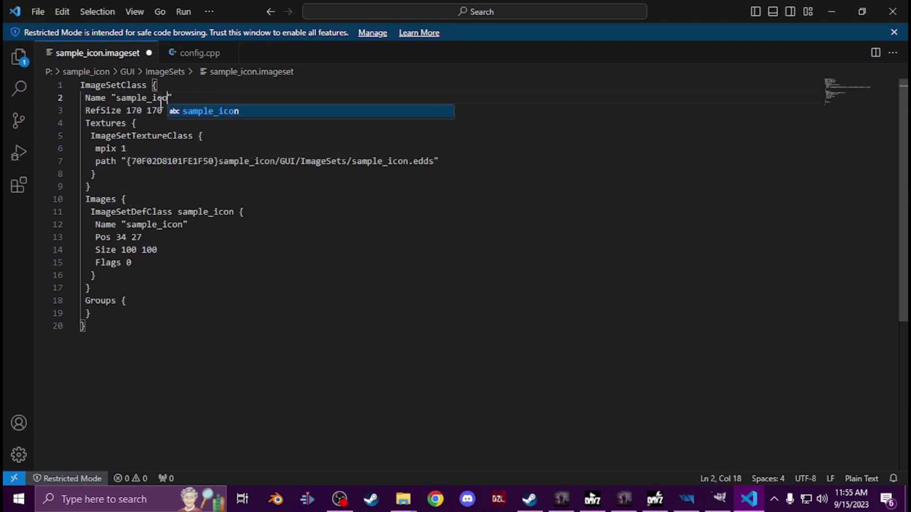
{"action": "type", "text": "n"}
{"action": "left_click", "coordinate": [246, 347]}
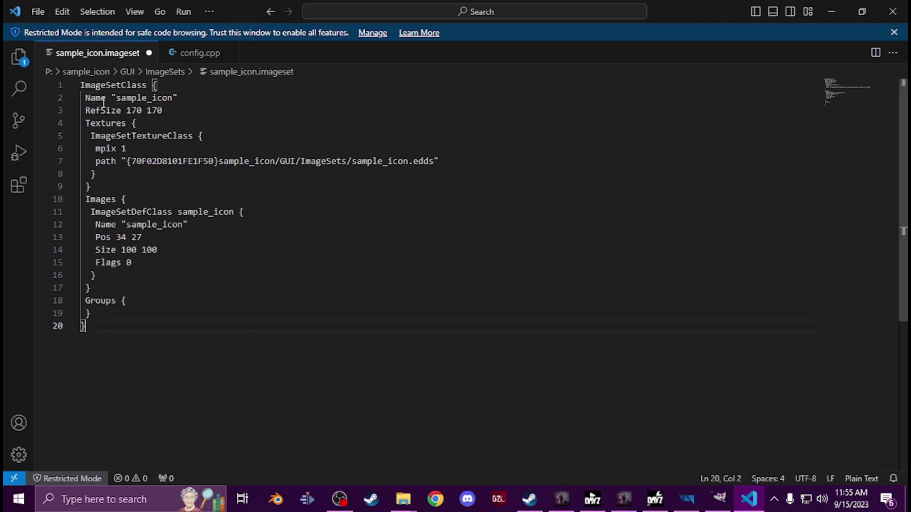
{"action": "left_click", "coordinate": [187, 62]}
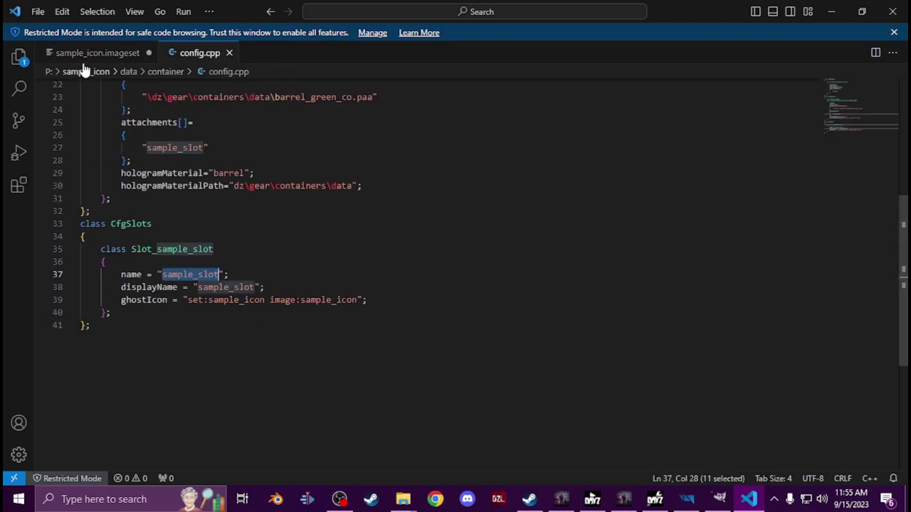
- Paste sample_icon over both the set: and image: names in config.cpp's ghostIcon line
{"action": "left_click", "coordinate": [98, 52]}
{"action": "double_click", "coordinate": [167, 100]}
{"action": "key", "text": "ctrl+c"}
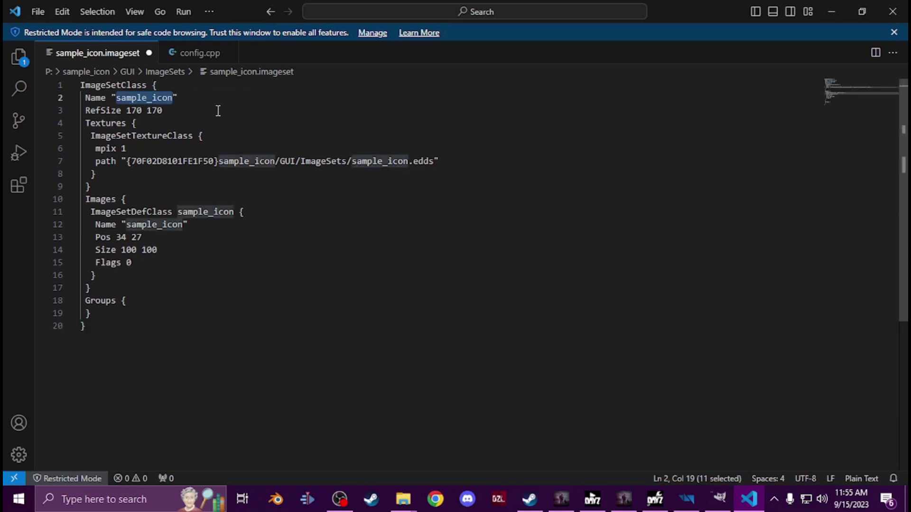
{"action": "left_click", "coordinate": [199, 52]}
{"action": "double_click", "coordinate": [249, 301]}
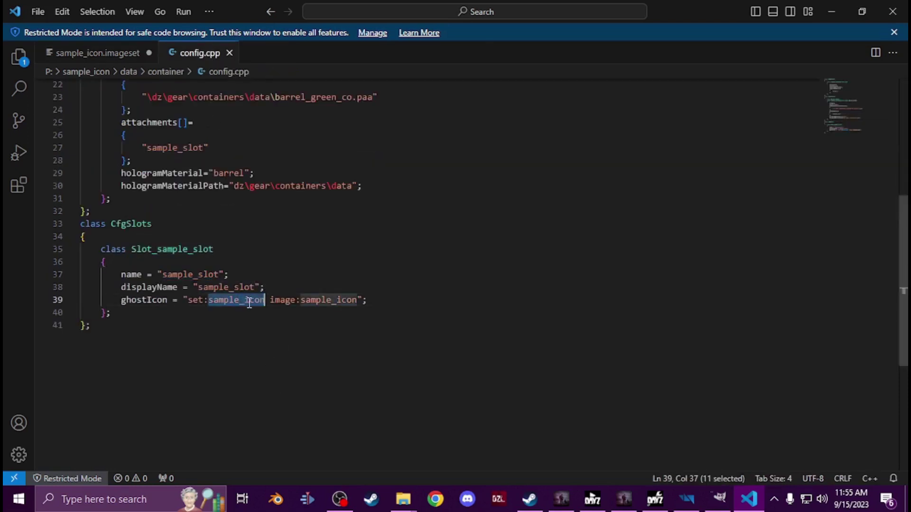
{"action": "key", "text": "ctrl+v"}
{"action": "left_click", "coordinate": [129, 55]}
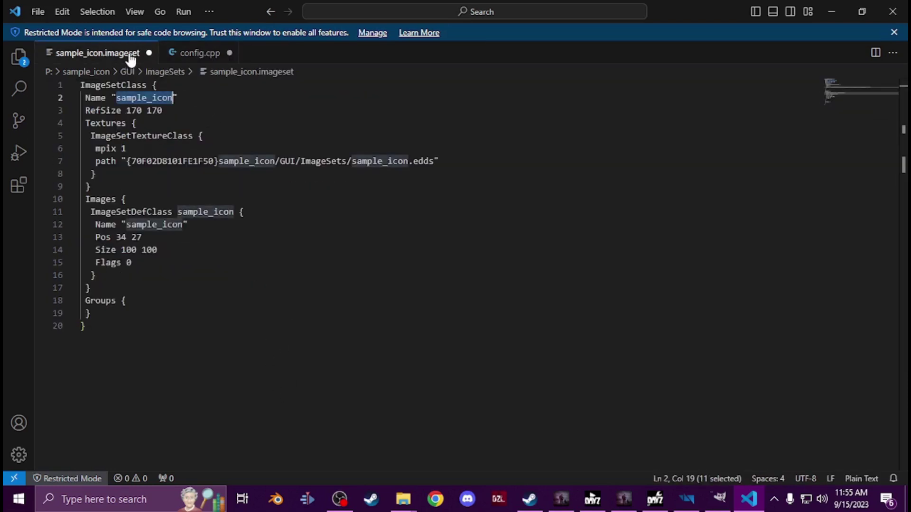
{"action": "double_click", "coordinate": [158, 223]}
{"action": "key", "text": "ctrl+c"}
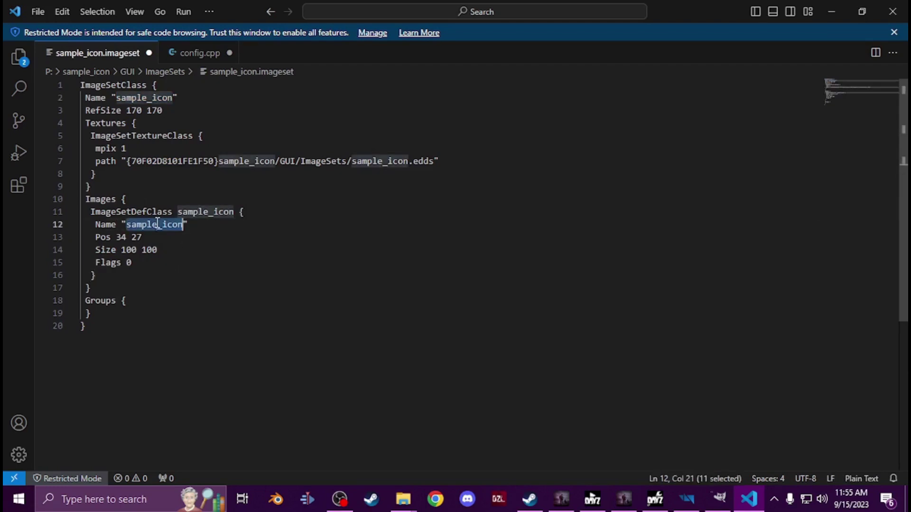
{"action": "left_click", "coordinate": [187, 55]}
{"action": "double_click", "coordinate": [314, 300]}
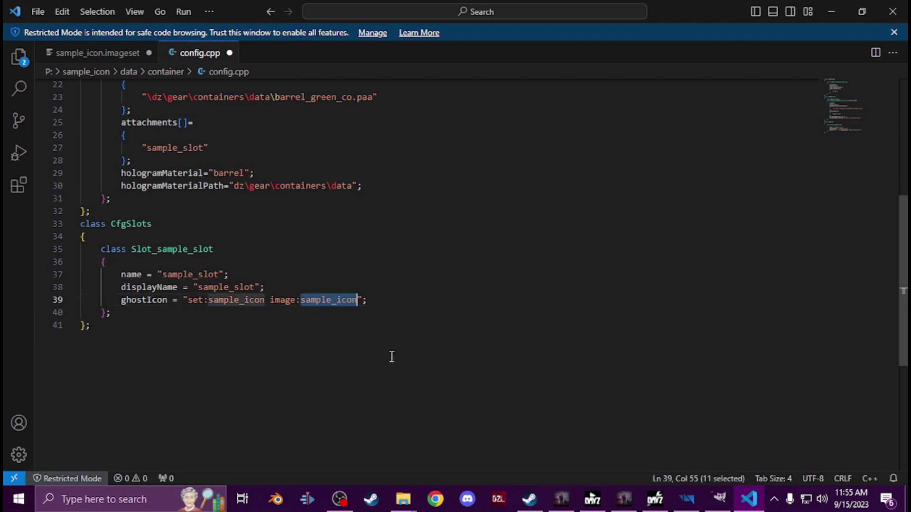
{"action": "key", "text": "ctrl+v"}
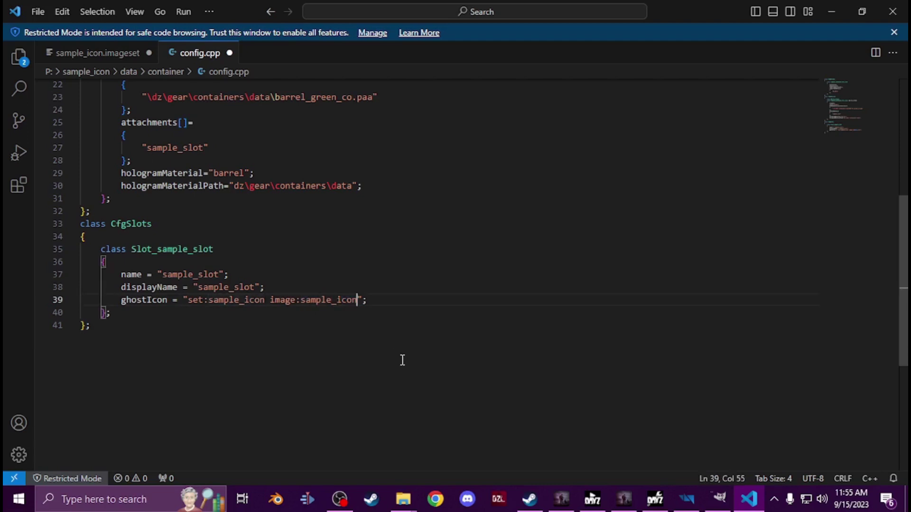
{"action": "left_click", "coordinate": [38, 10]}
- Save config.cpp and go up from the container folder to P:\sample_icon
{"action": "left_click", "coordinate": [83, 226]}
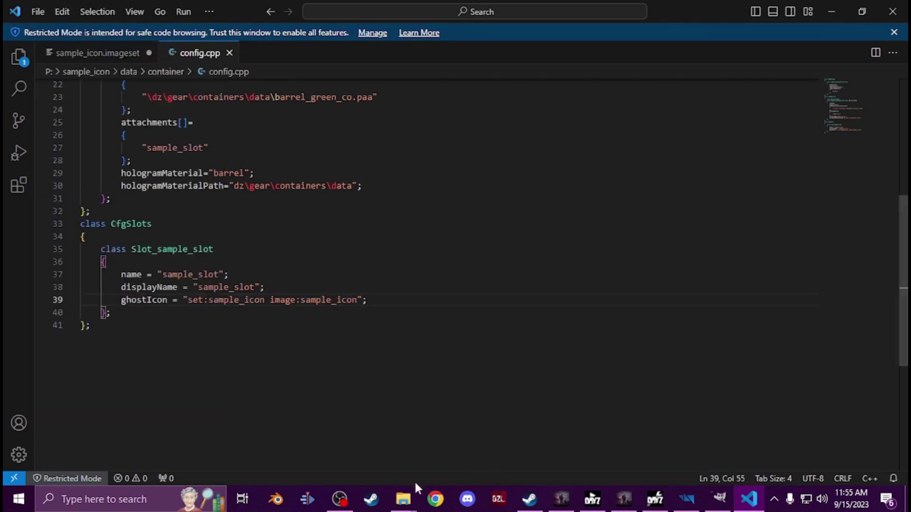
{"action": "mouse_move", "coordinate": [412, 497]}
{"action": "left_click", "coordinate": [430, 444]}
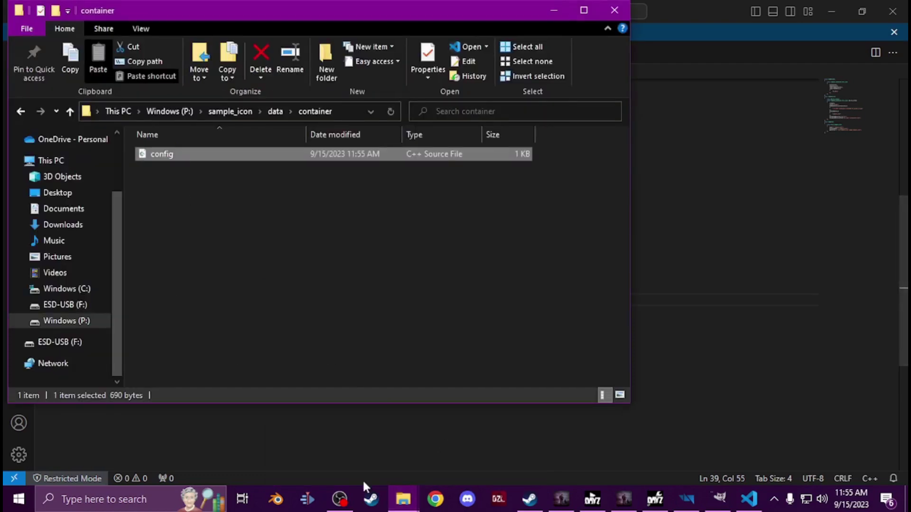
{"action": "mouse_move", "coordinate": [403, 497]}
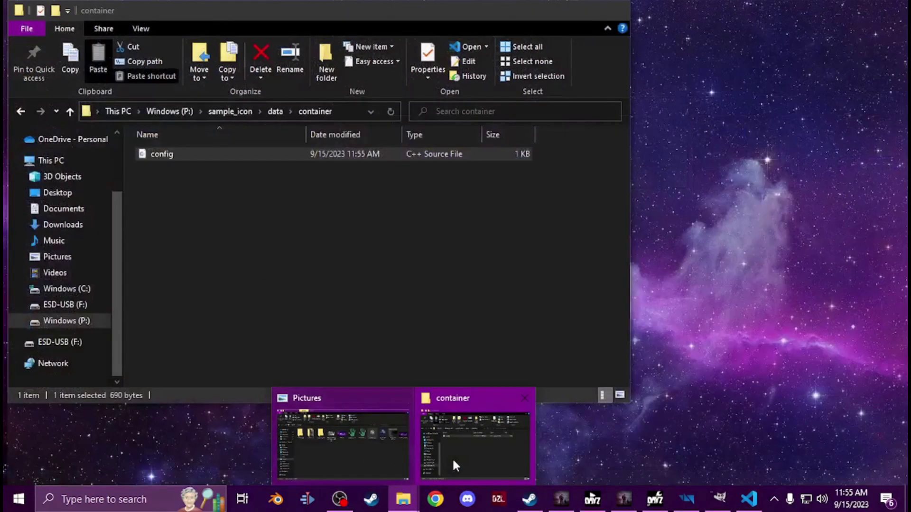
{"action": "left_click", "coordinate": [452, 457]}
{"action": "left_click", "coordinate": [71, 112]}
{"action": "left_click", "coordinate": [70, 112]}
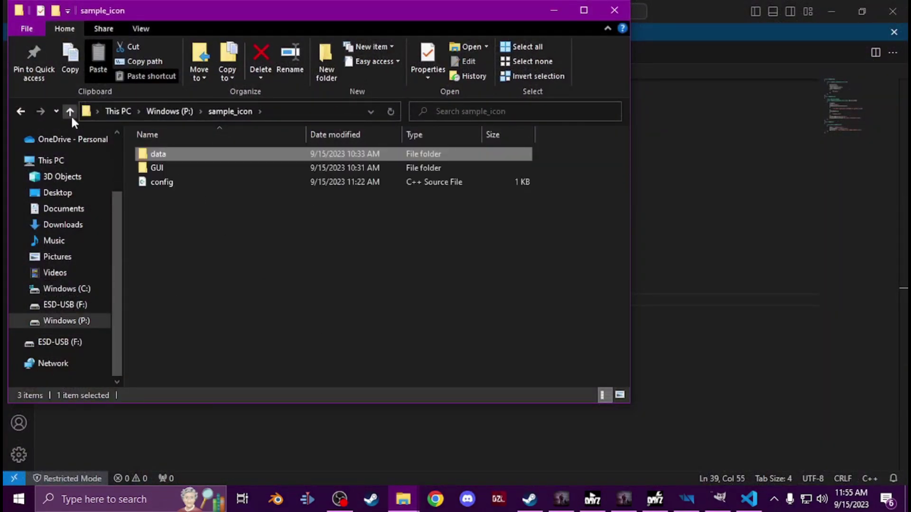
- Open the mod's root config.cpp and review its imageSets block on lines 35–38
{"action": "double_click", "coordinate": [181, 182]}
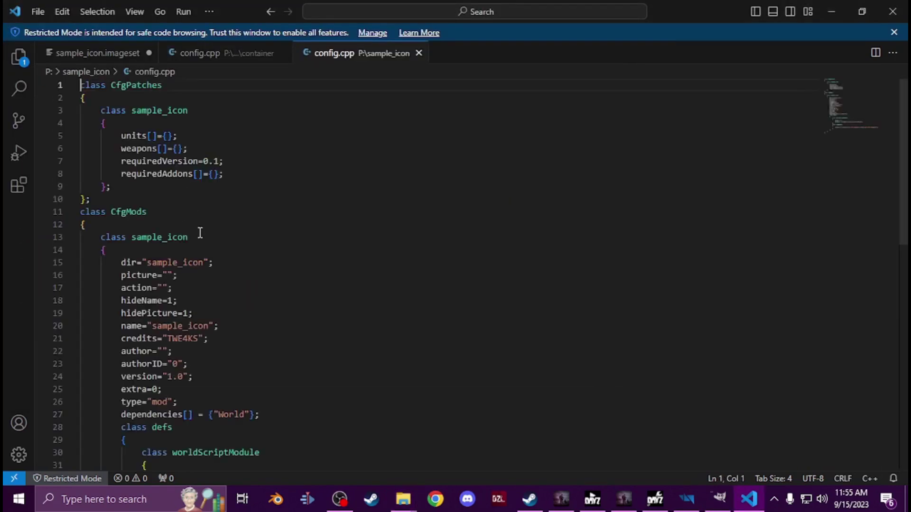
{"action": "scroll", "coordinate": [192, 284], "scroll_direction": "down", "scroll_amount": 6}
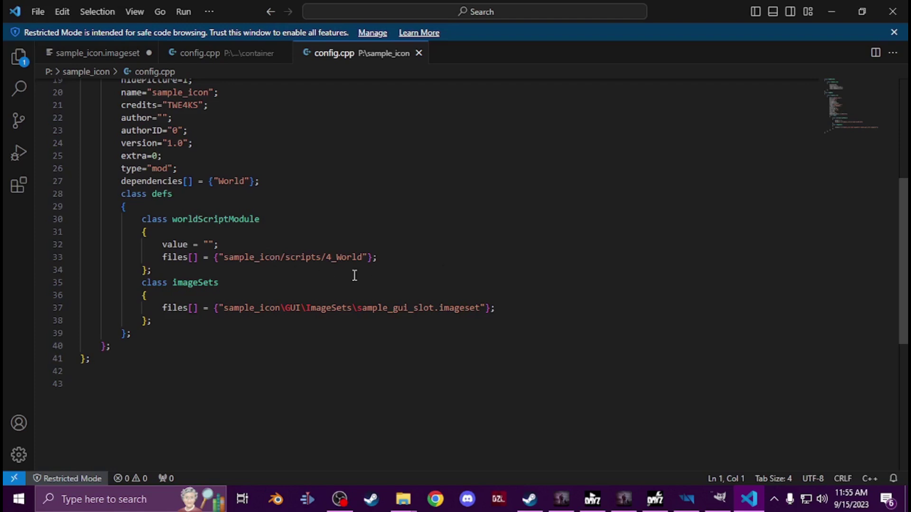
{"action": "left_click_drag", "start_coordinate": [153, 322], "coordinate": [66, 283]}
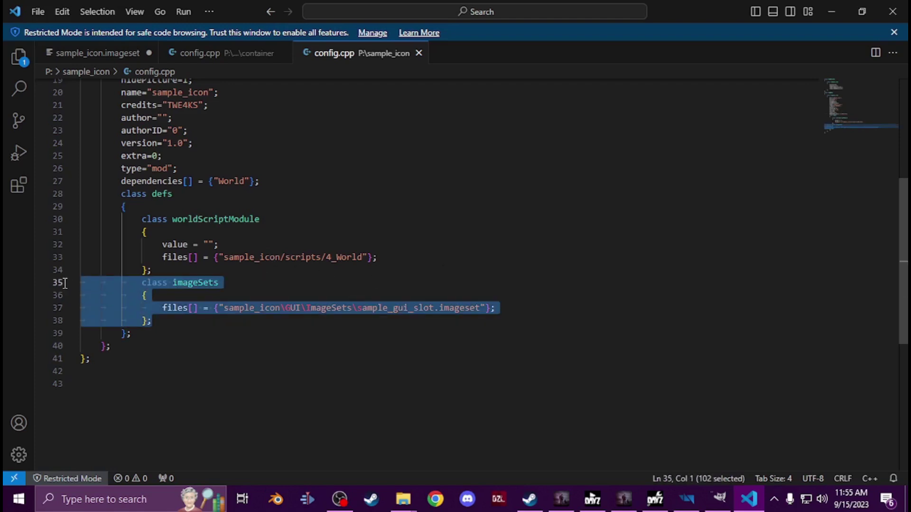
{"action": "left_click", "coordinate": [422, 342]}
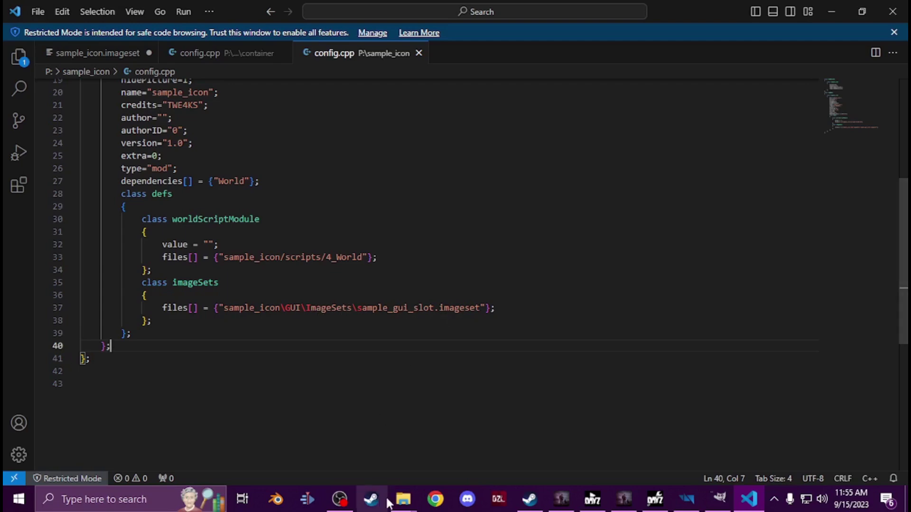
- Navigate into the sample_icon GUI\ImageSets folder and select the sample_icon imageset file
{"action": "mouse_move", "coordinate": [403, 496]}
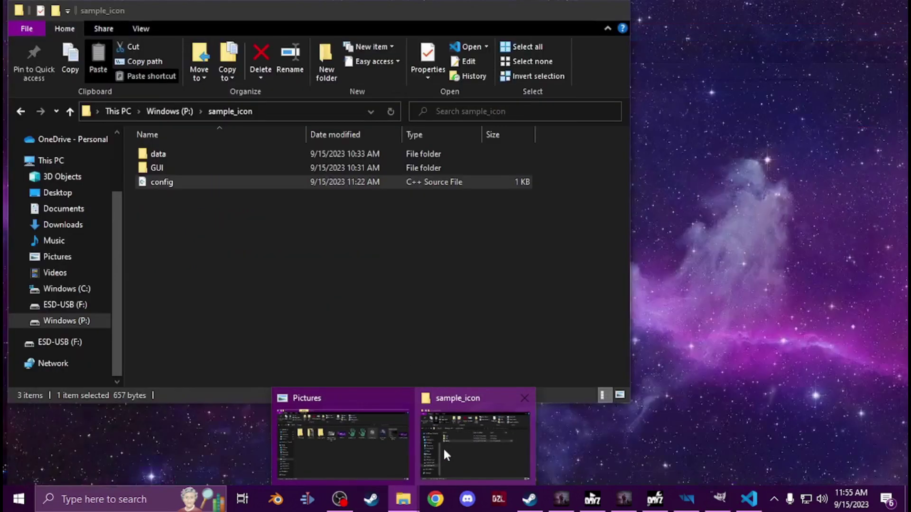
{"action": "left_click", "coordinate": [443, 448]}
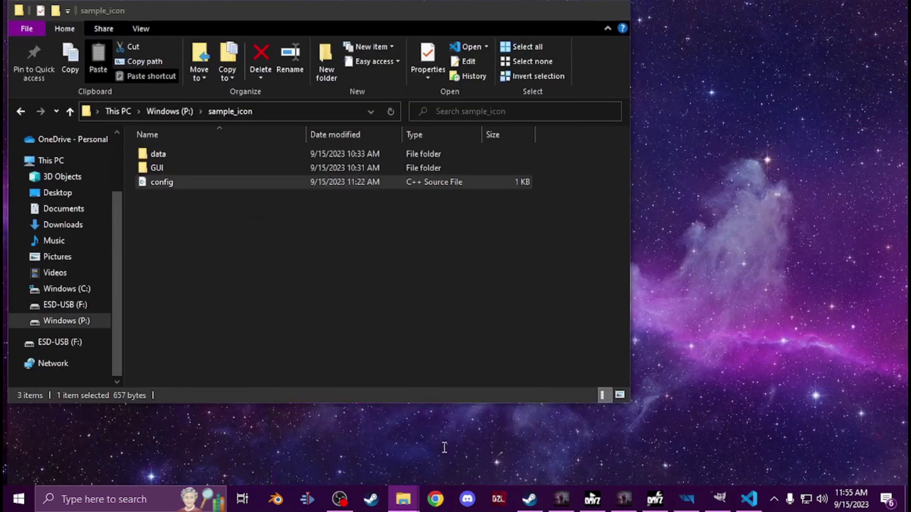
{"action": "double_click", "coordinate": [178, 169]}
{"action": "double_click", "coordinate": [181, 153]}
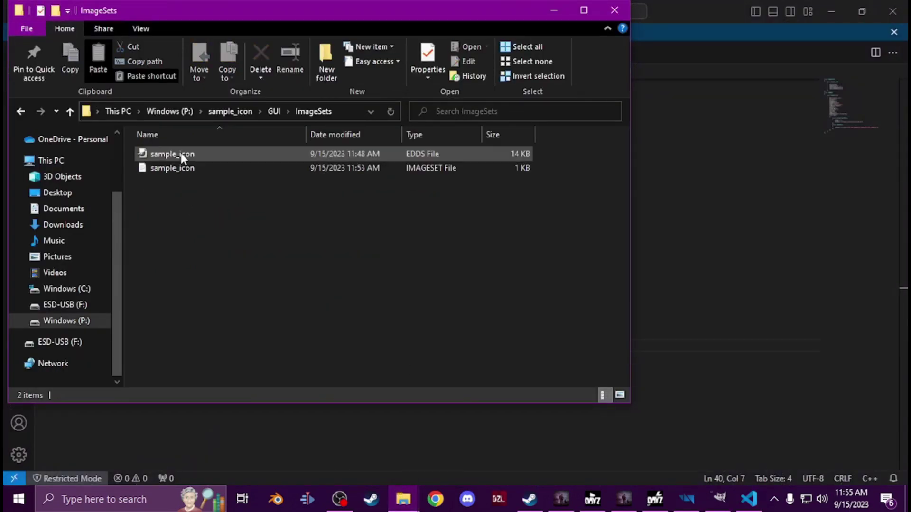
{"action": "left_click", "coordinate": [173, 167]}
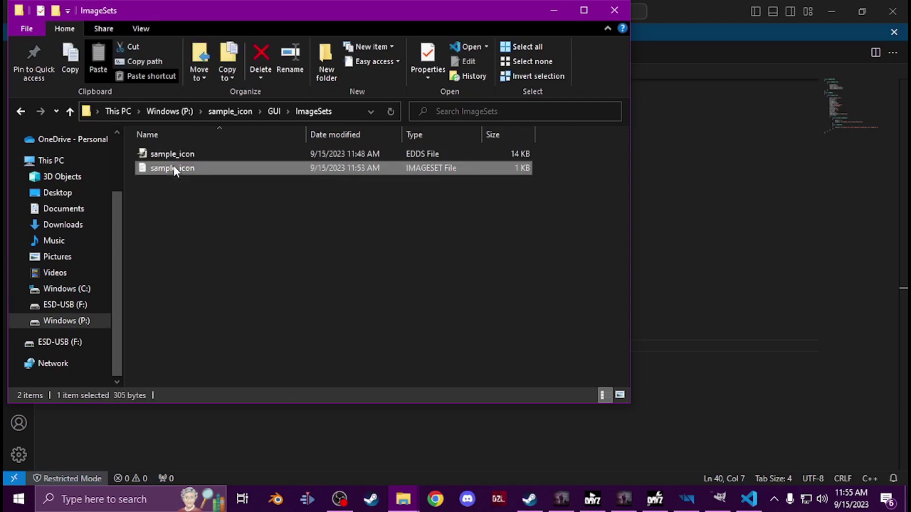
- Select the folder path after the drive letter in the address bar, then bring up the Start menu
{"action": "left_click", "coordinate": [353, 111]}
{"action": "left_click_drag", "start_coordinate": [248, 112], "coordinate": [108, 114]}
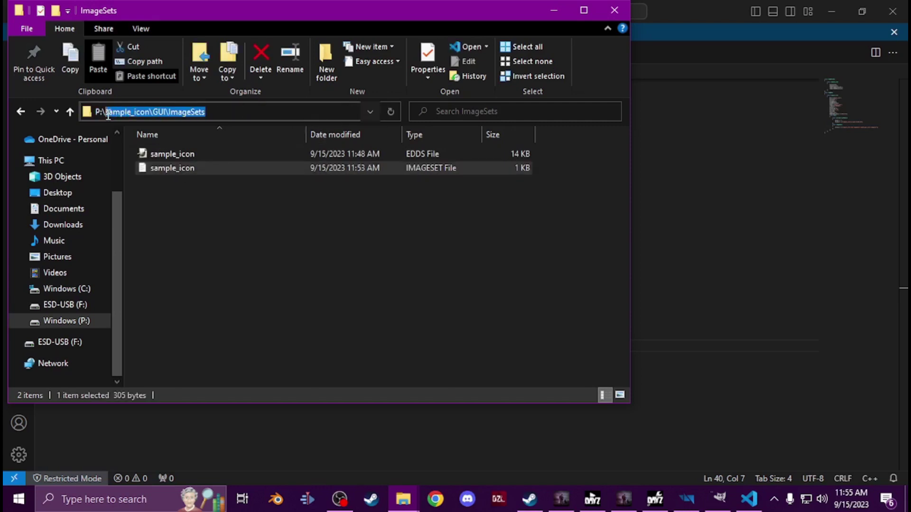
{"action": "left_click", "coordinate": [264, 277]}
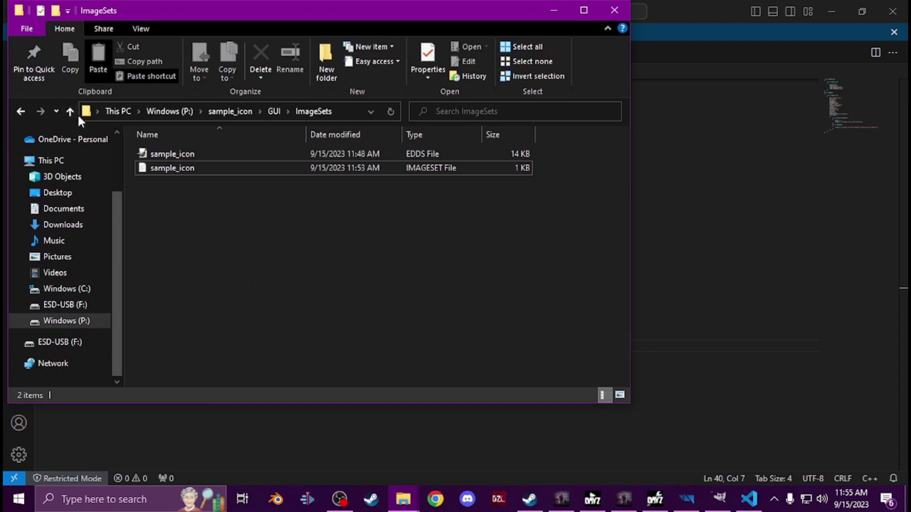
{"action": "left_click", "coordinate": [19, 499]}
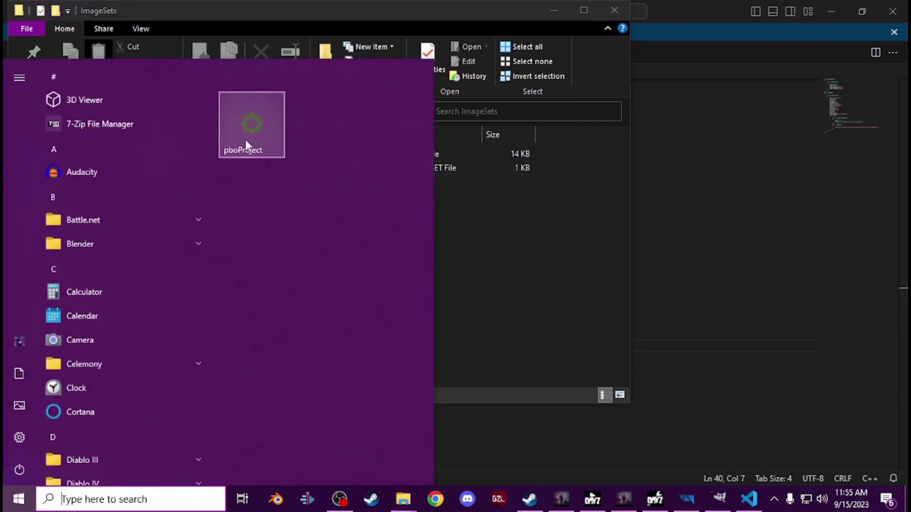
- Confirm the barrel's sample_slot shows the new ghost icon in game, then close the inventory
{"action": "left_click", "coordinate": [542, 304]}
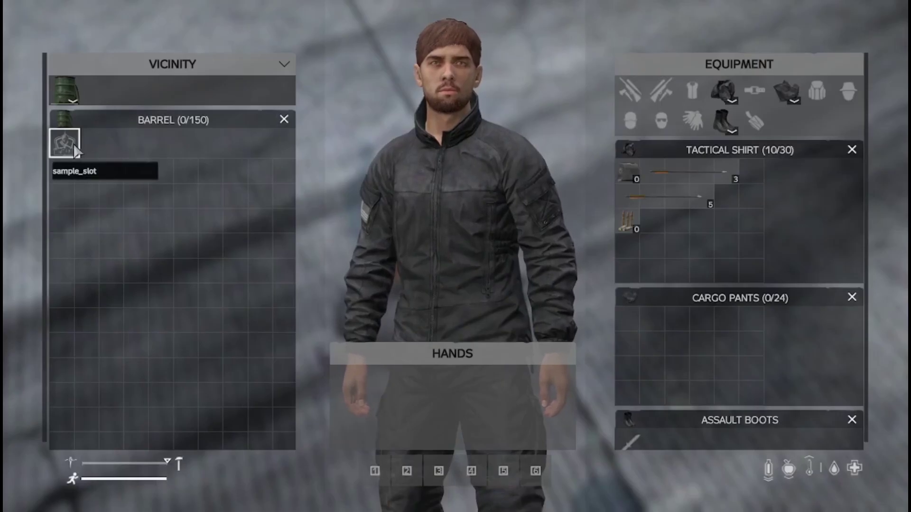
{"action": "key", "text": "Tab"}
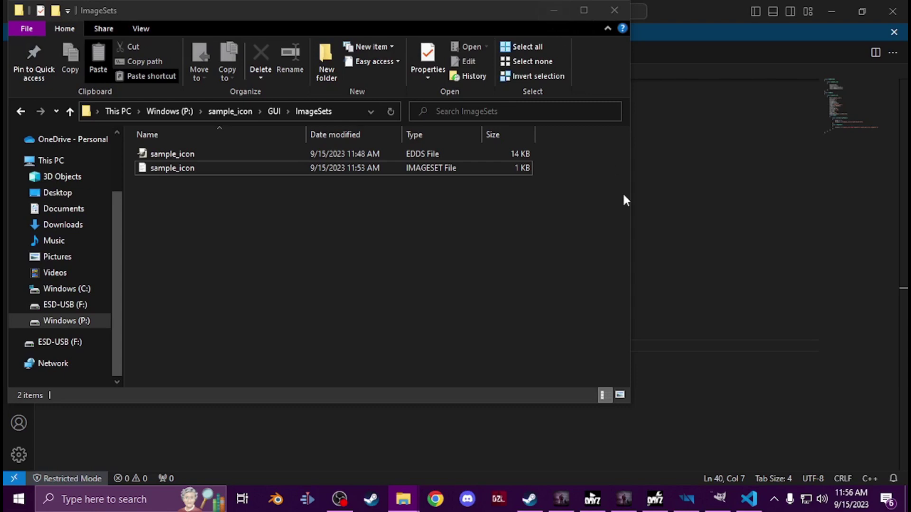
{"action": "mouse_move", "coordinate": [728, 510]}
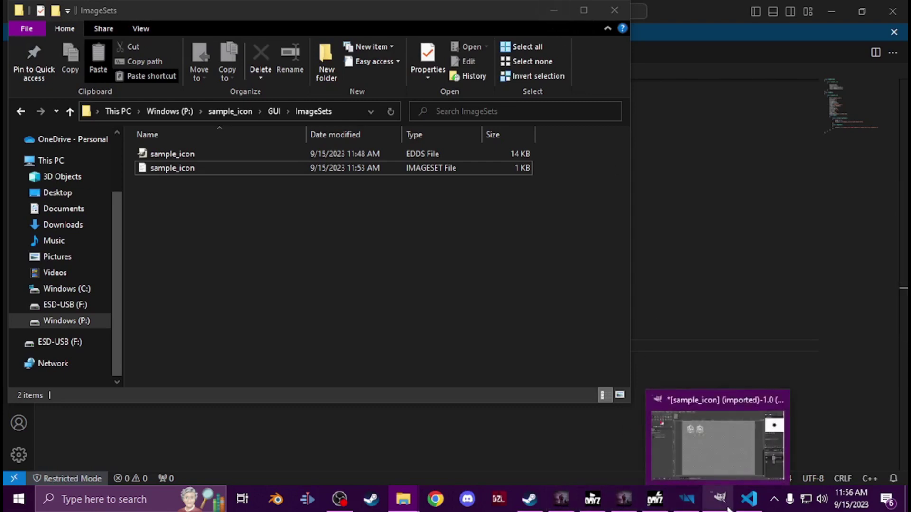